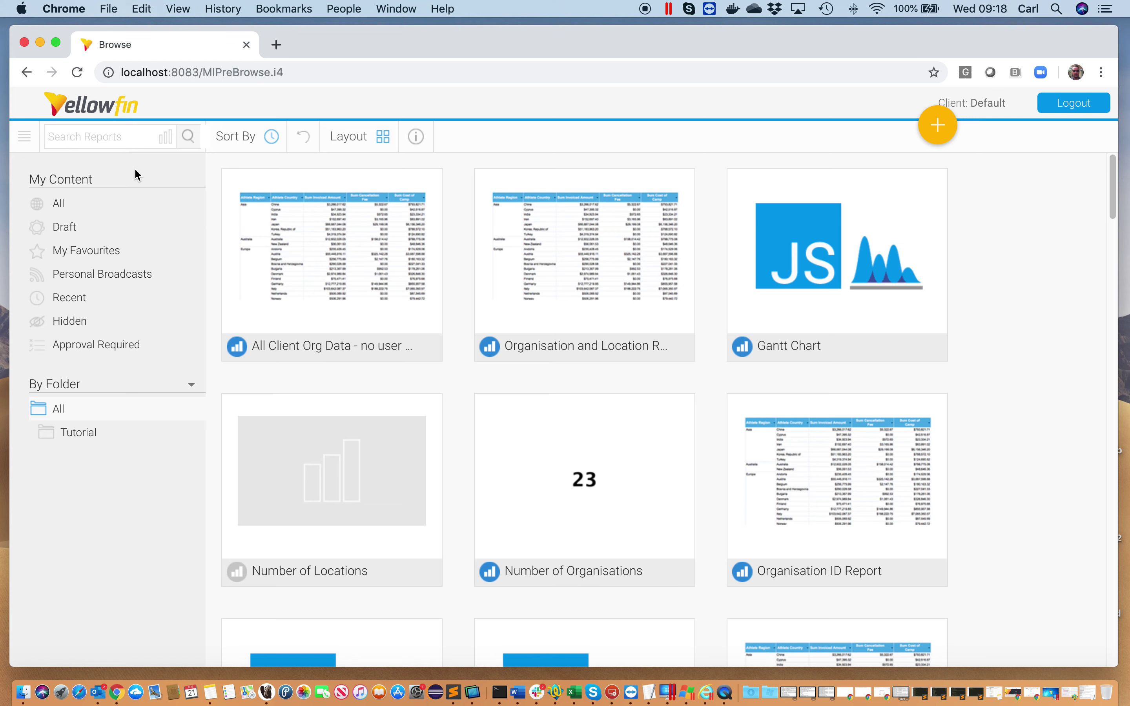
Search the reports for 'location' and open the LocationAccessFilter report
click(100, 137)
text(location)
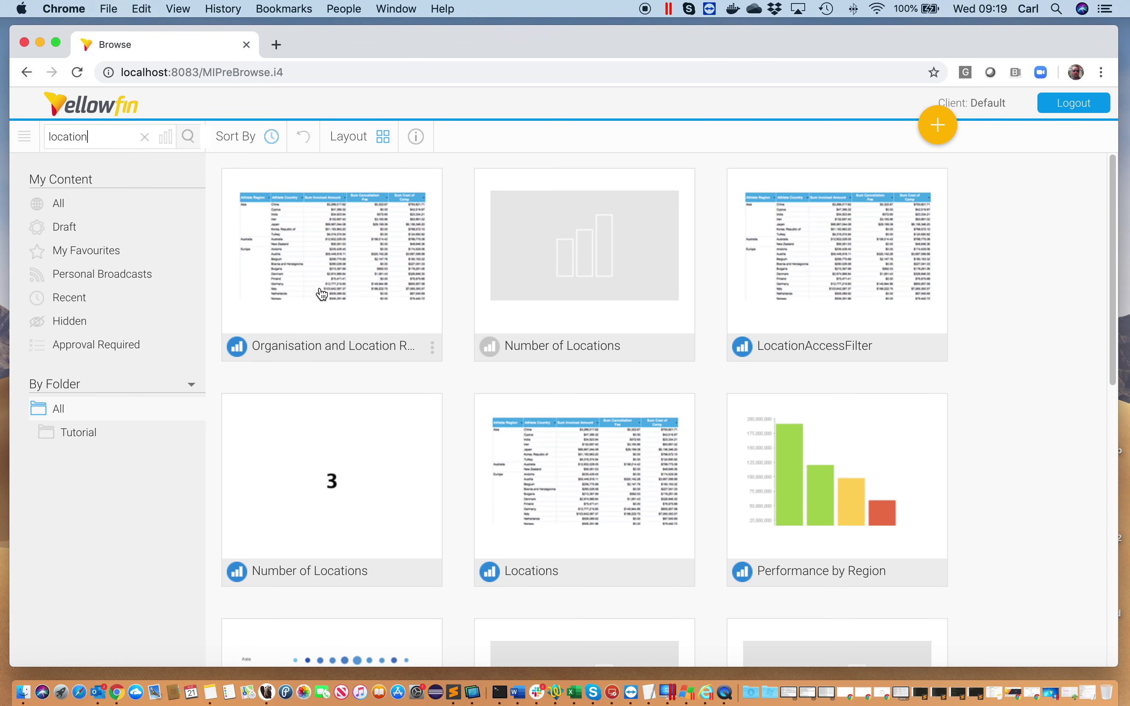
scroll(452, 378, down, 6)
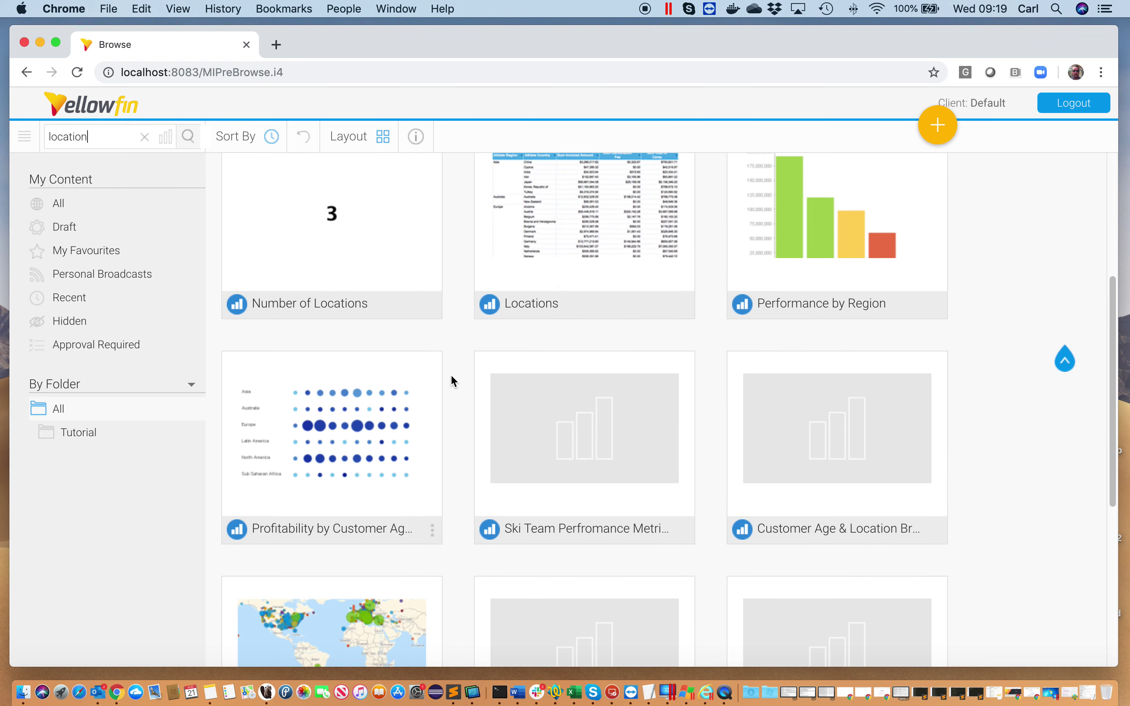
scroll(450, 374, down, 6)
scroll(450, 374, up, 12)
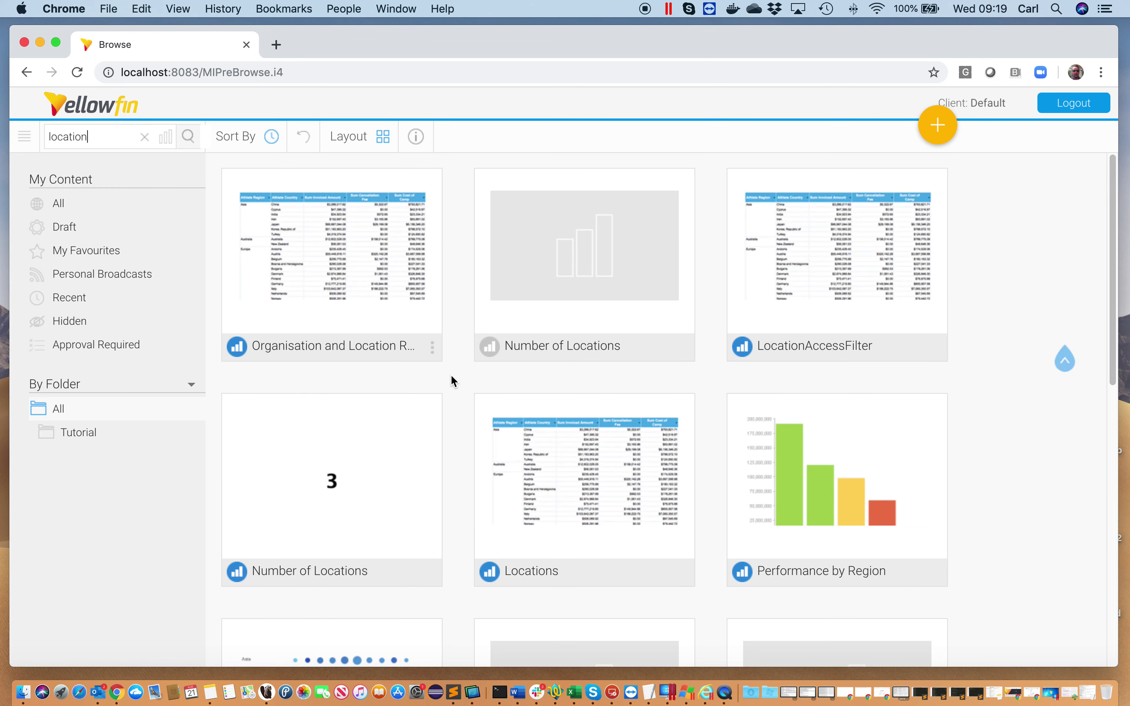
click(844, 295)
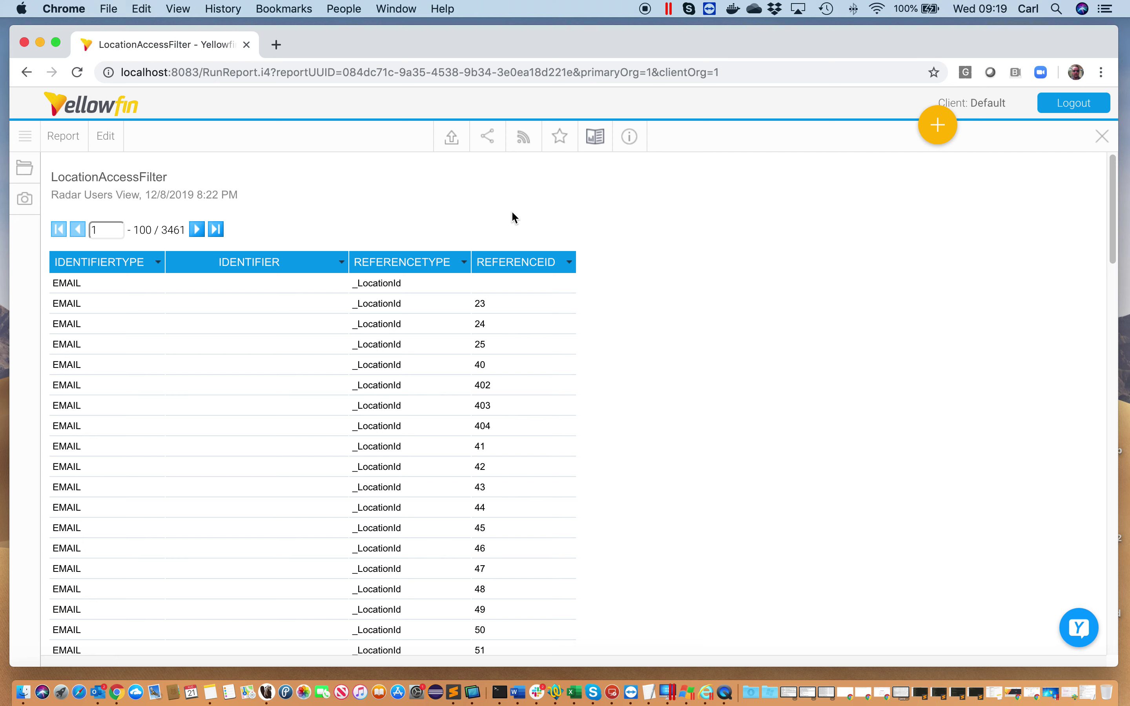
Put the LocationAccessFilter report into data editing via Edit > Data and confirm
click(103, 134)
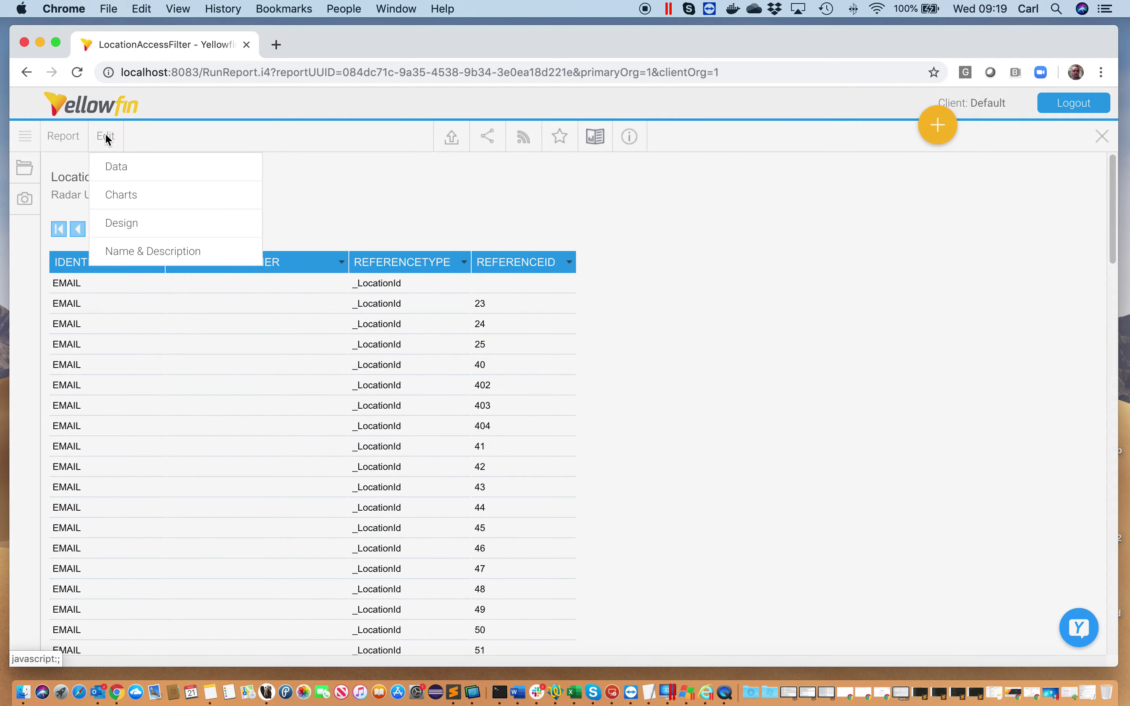
click(140, 169)
click(572, 441)
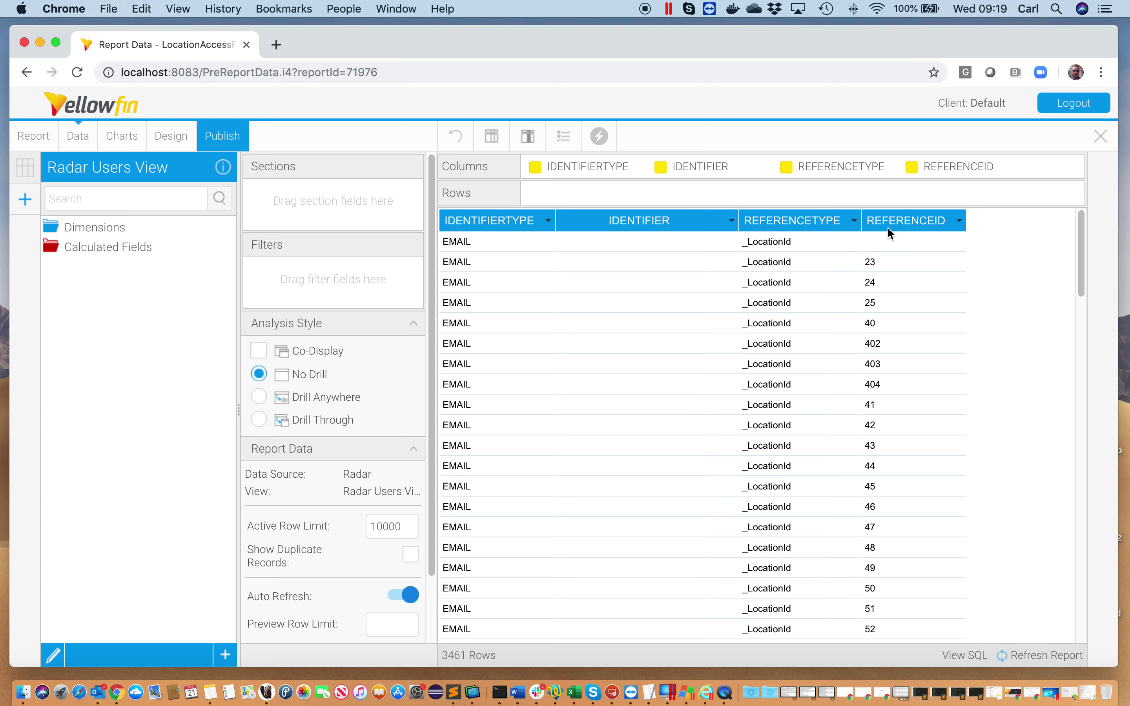
Expand the Calculated Fields and Dimensions folders of the Radar Users View and browse the fields
click(130, 252)
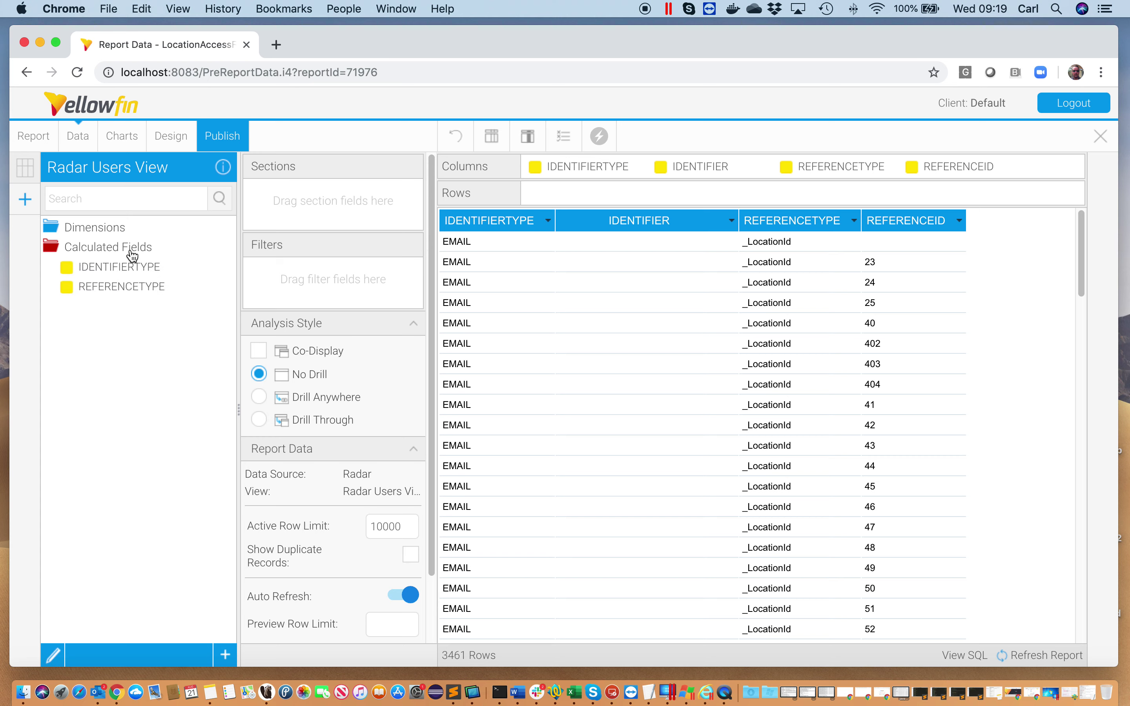
click(117, 234)
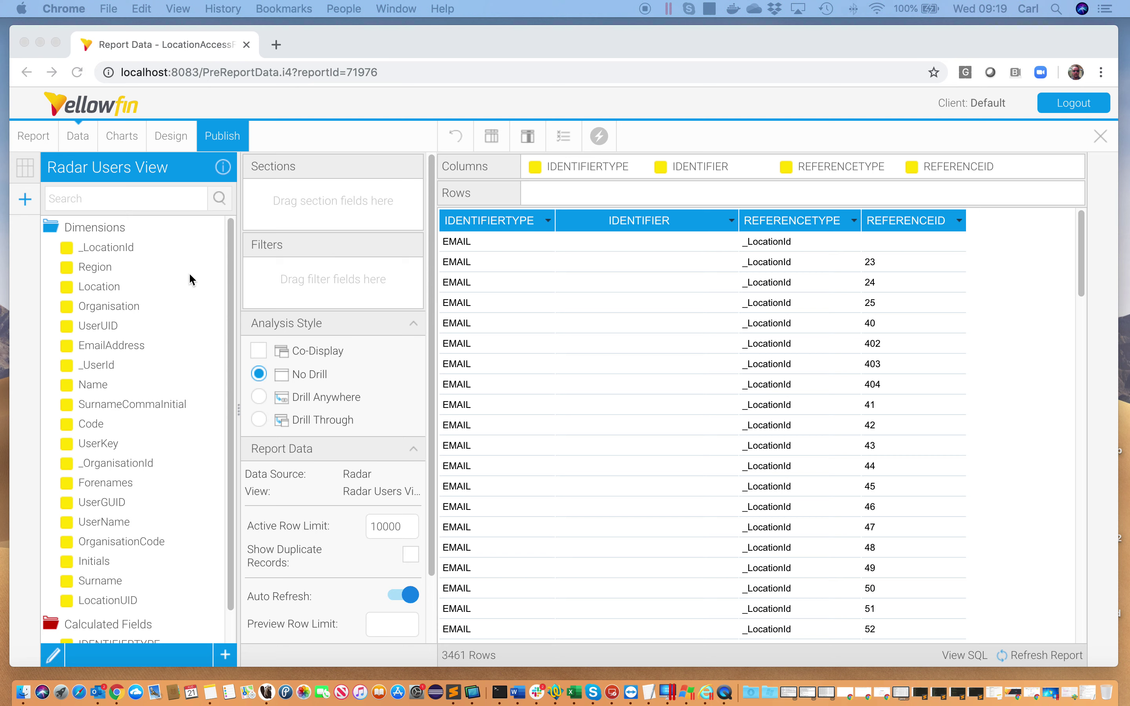
scroll(189, 279, down, 1)
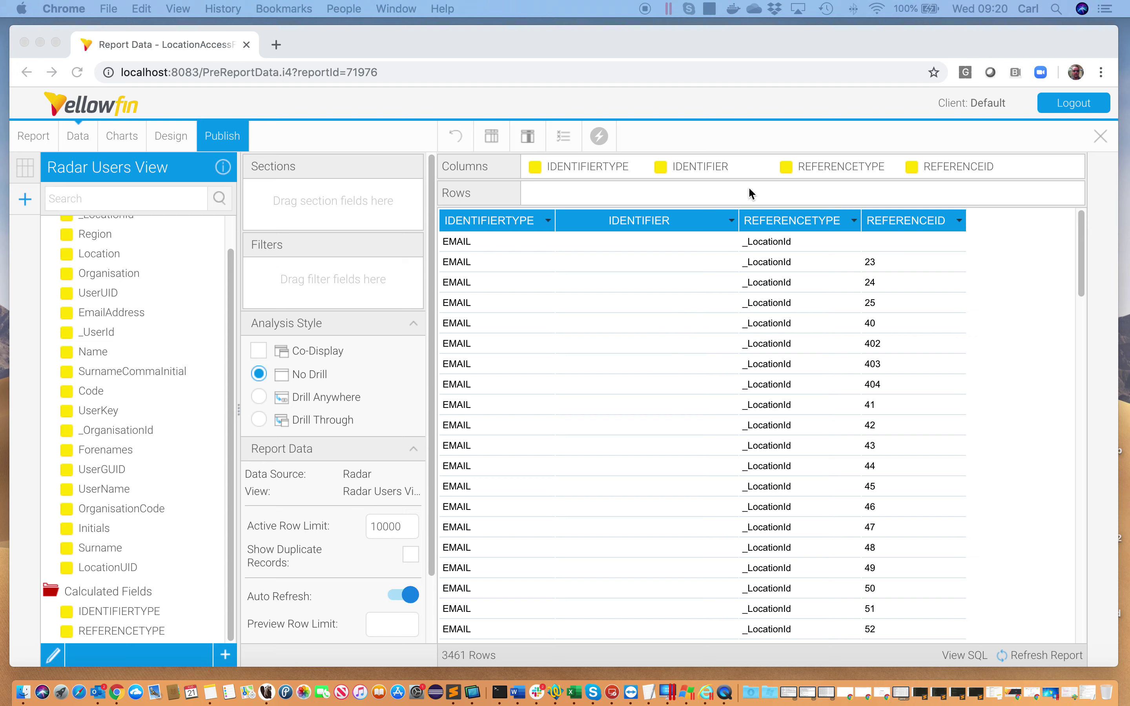
click(759, 171)
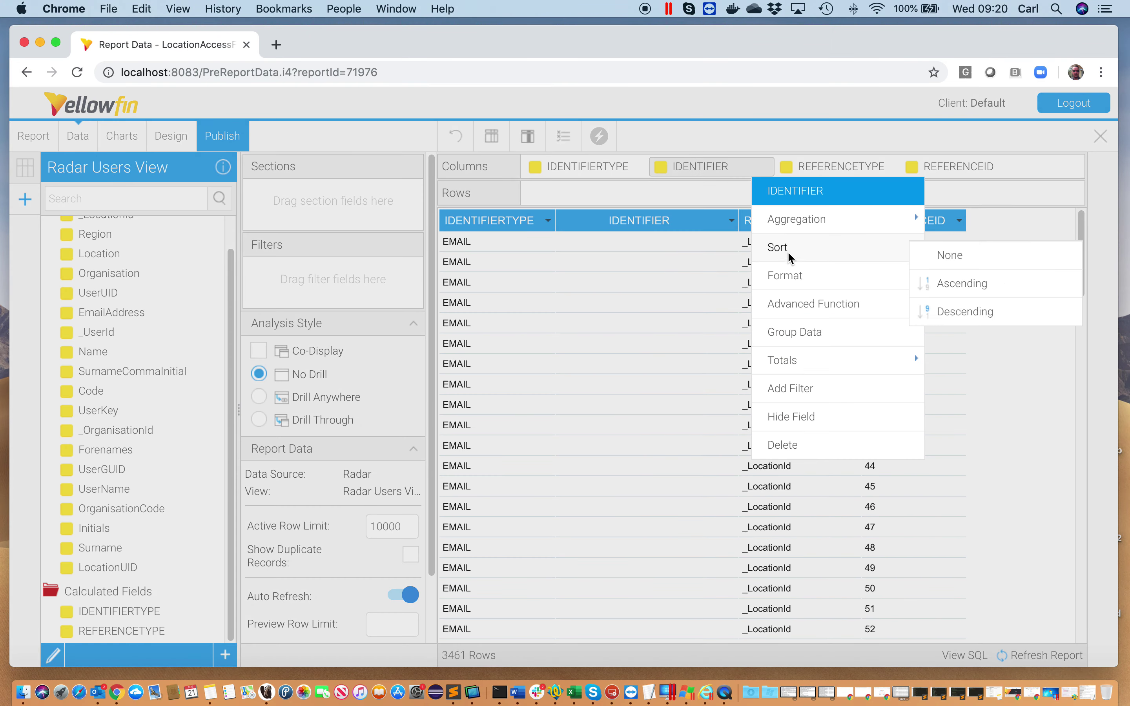
mouse_move(904, 280)
click(939, 284)
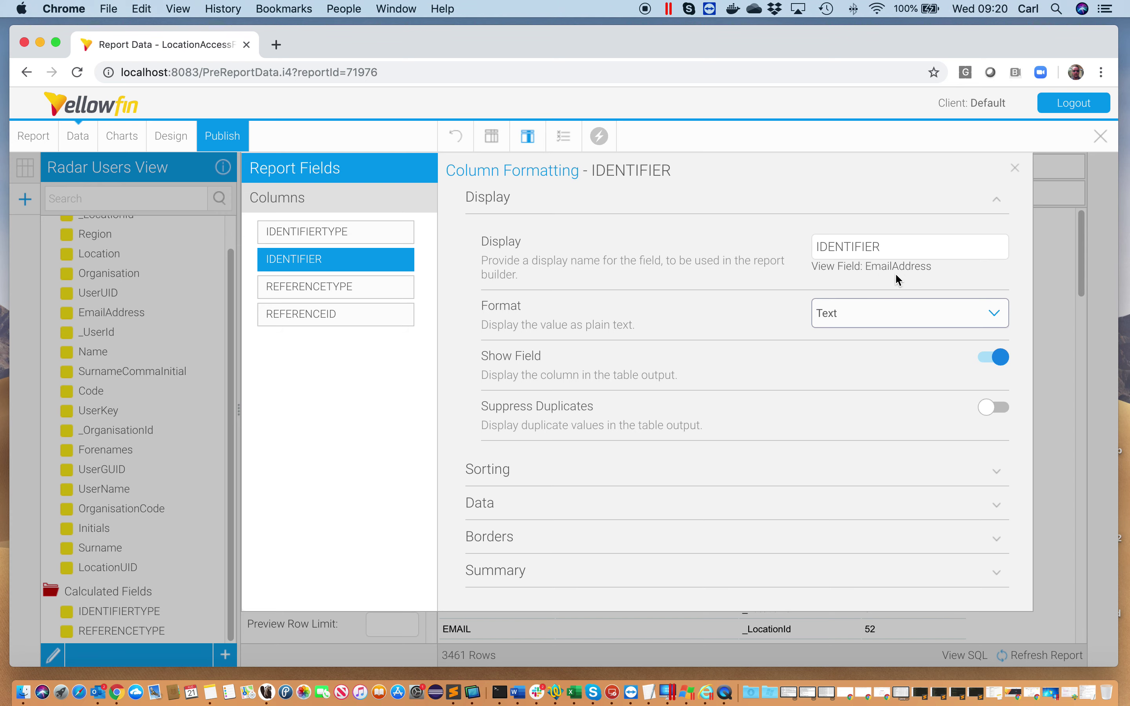
click(1013, 171)
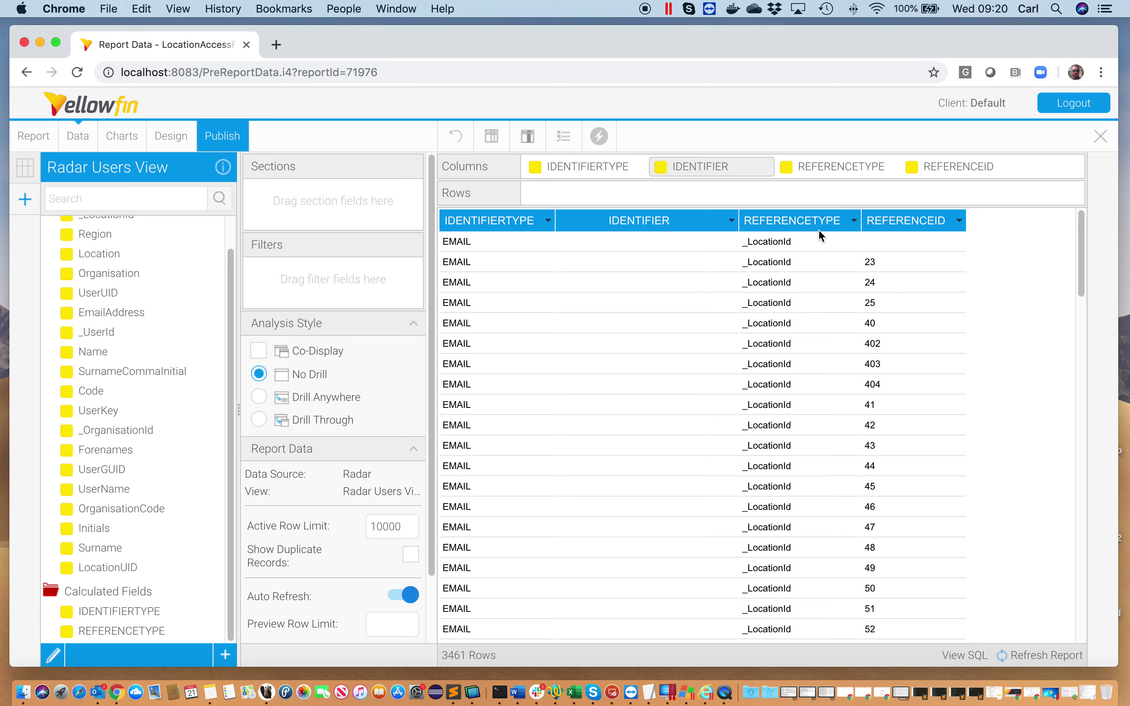
click(1018, 169)
mouse_move(976, 275)
click(859, 286)
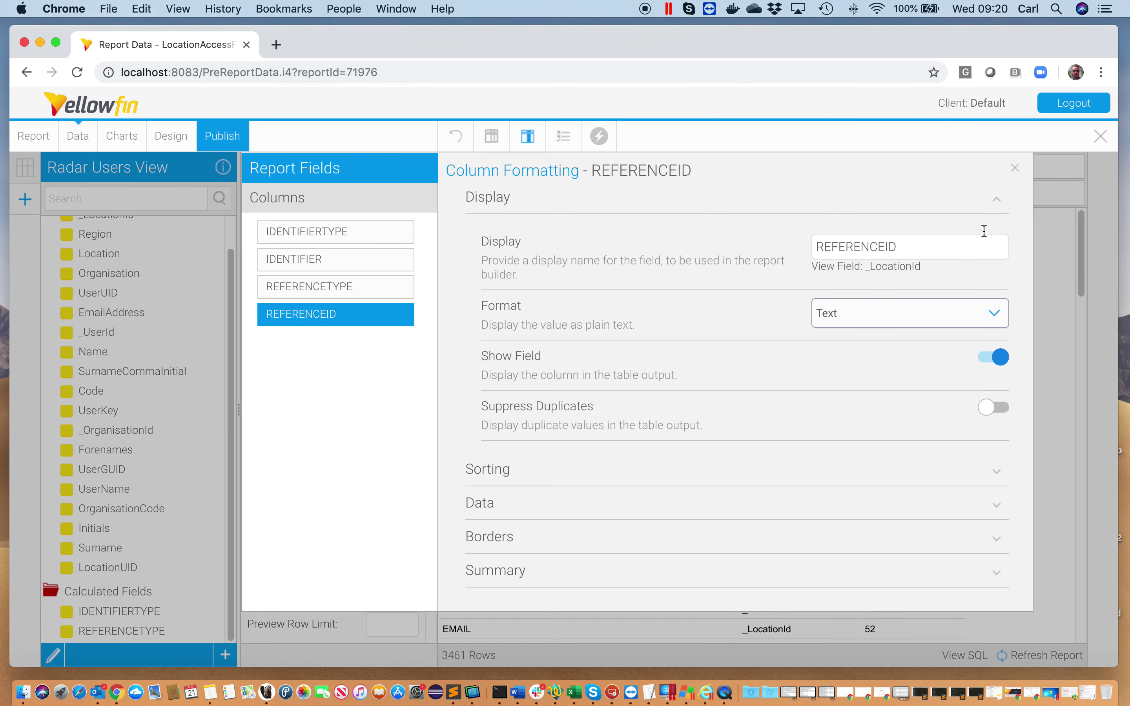
click(1015, 168)
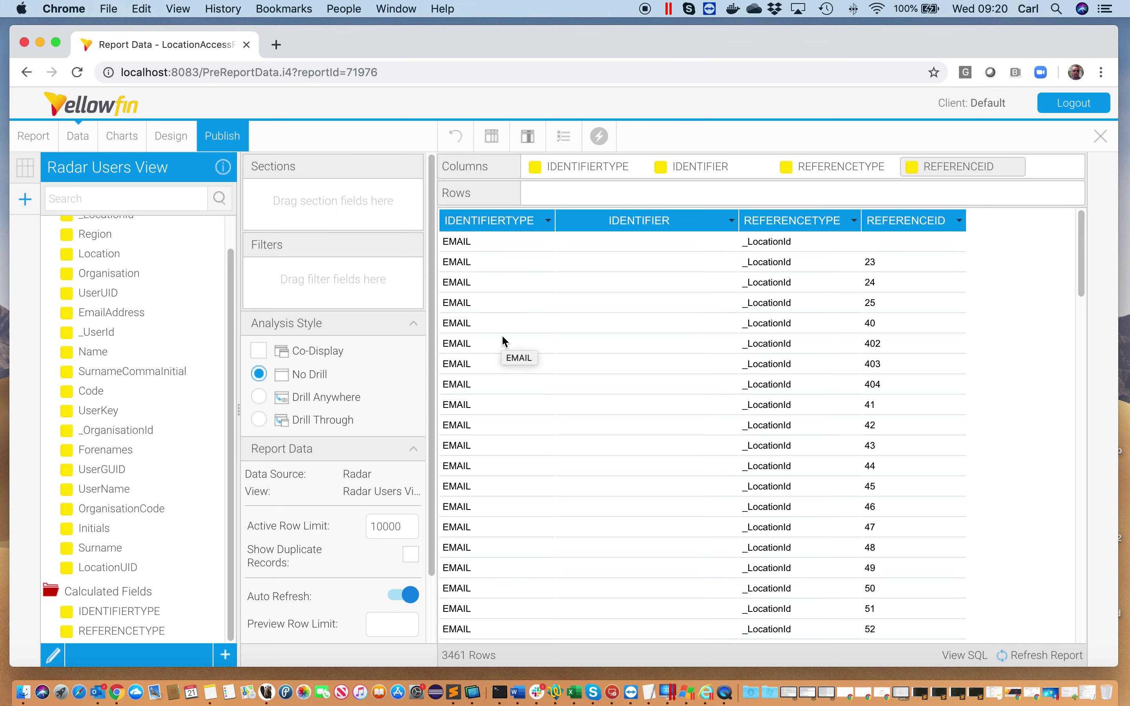
Add EmailAddress to the report as a filter
scroll(529, 334, down, 10)
scroll(528, 334, down, 10)
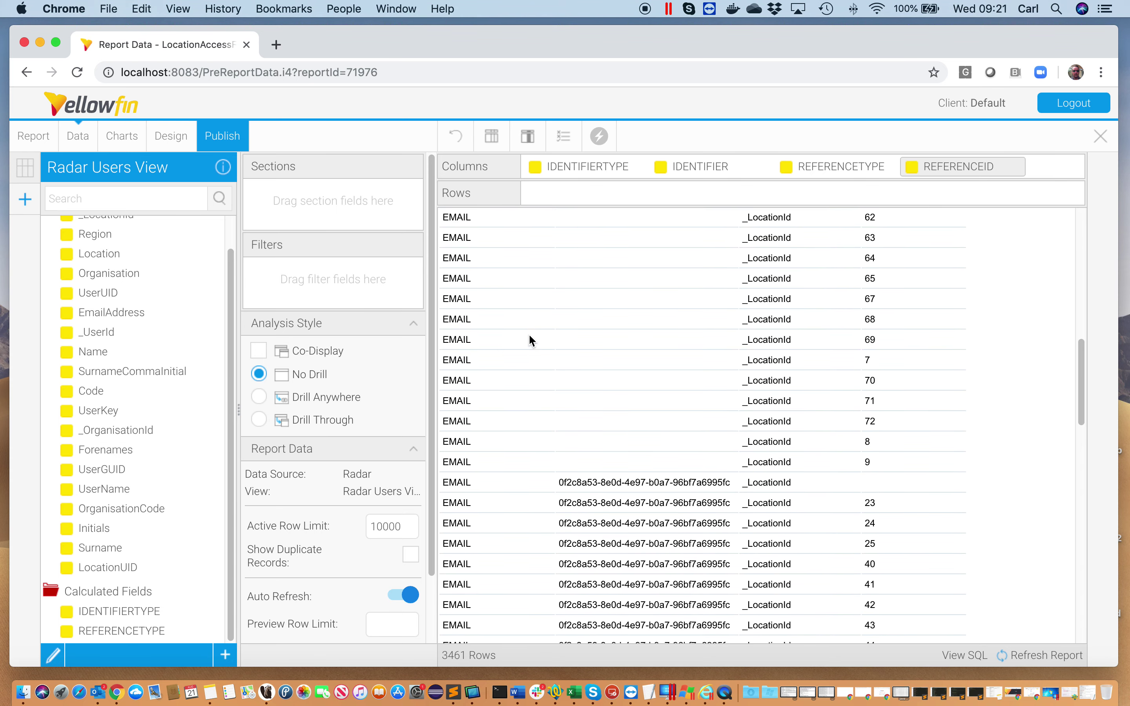
scroll(529, 337, down, 10)
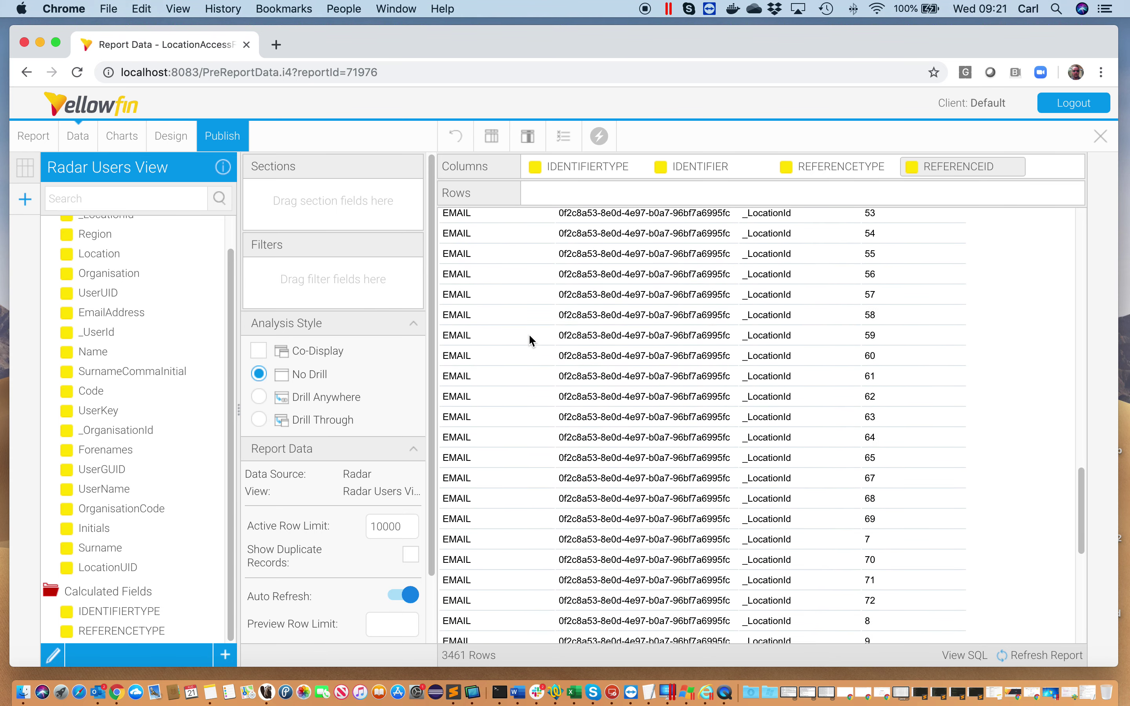
scroll(531, 339, down, 3)
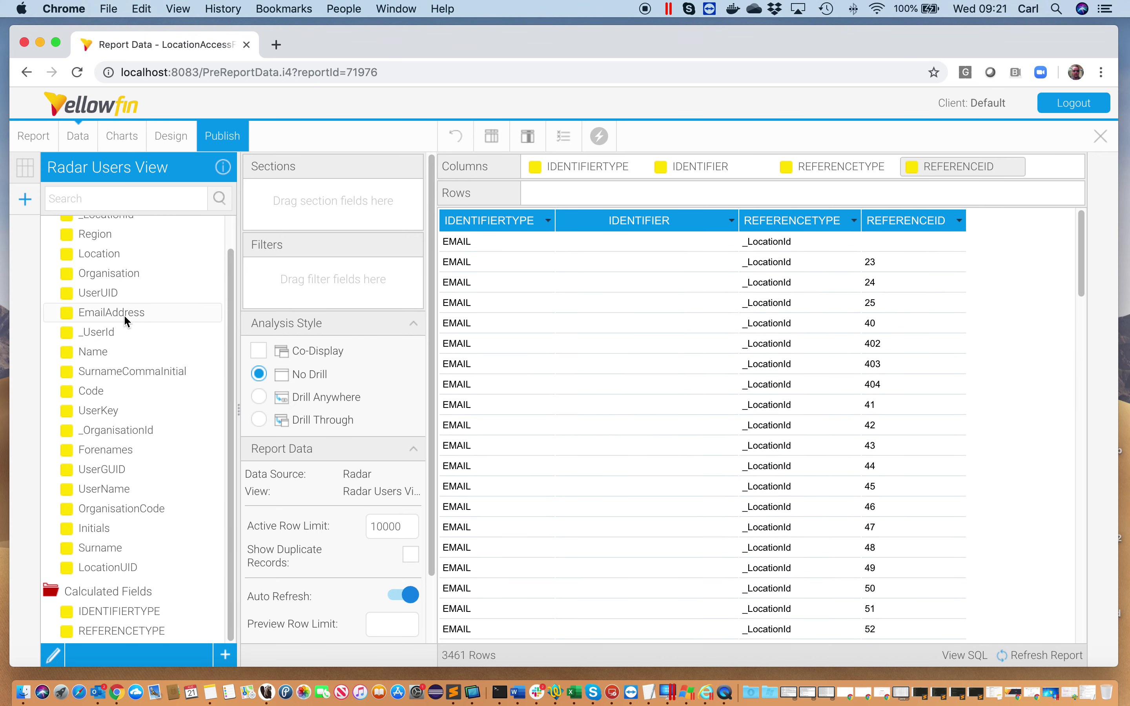
drag(123, 314, 333, 275)
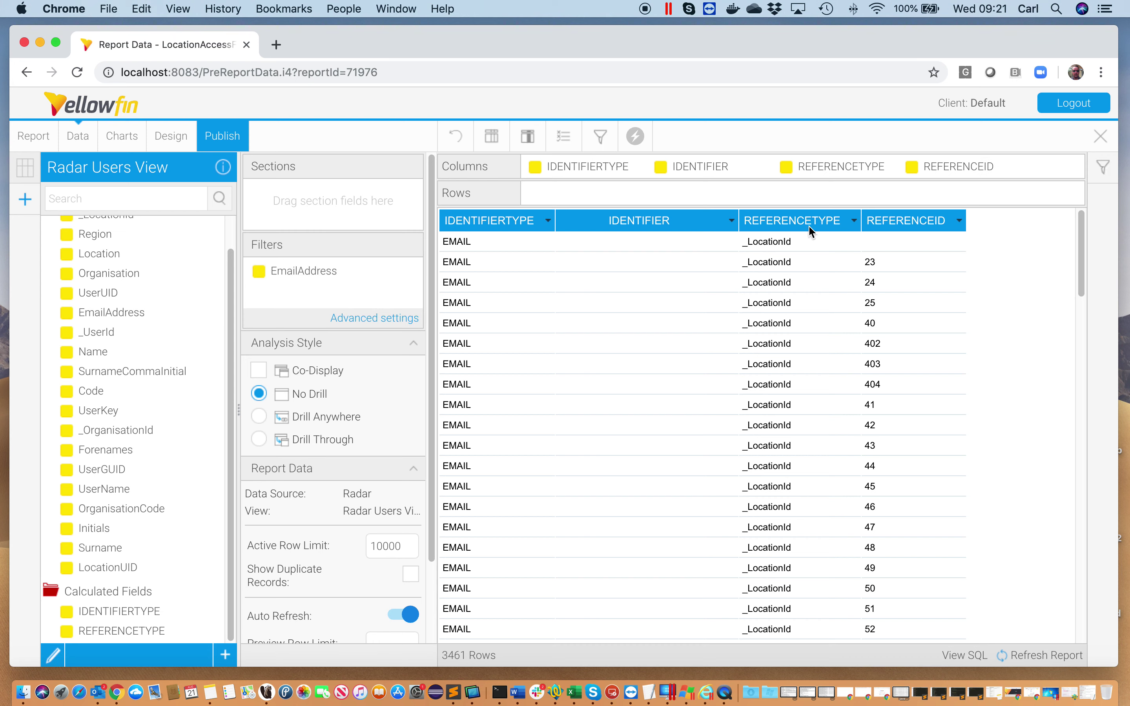
Filter the report to the first test user's e-mail address and apply it
click(1104, 167)
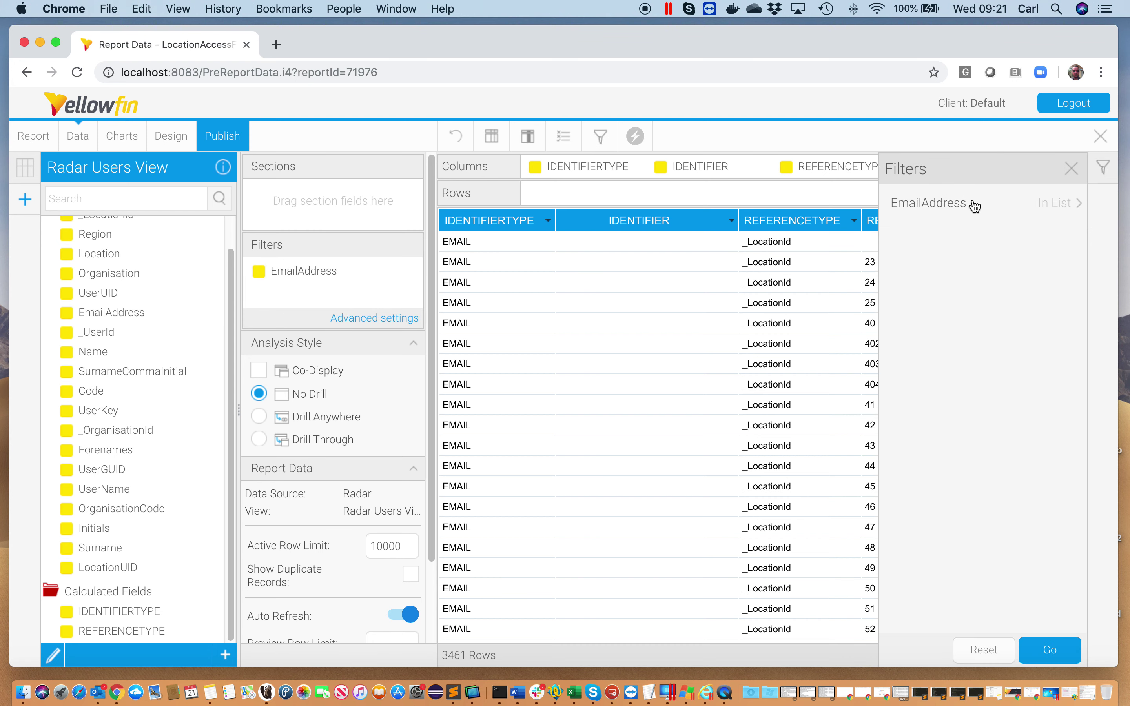
click(930, 208)
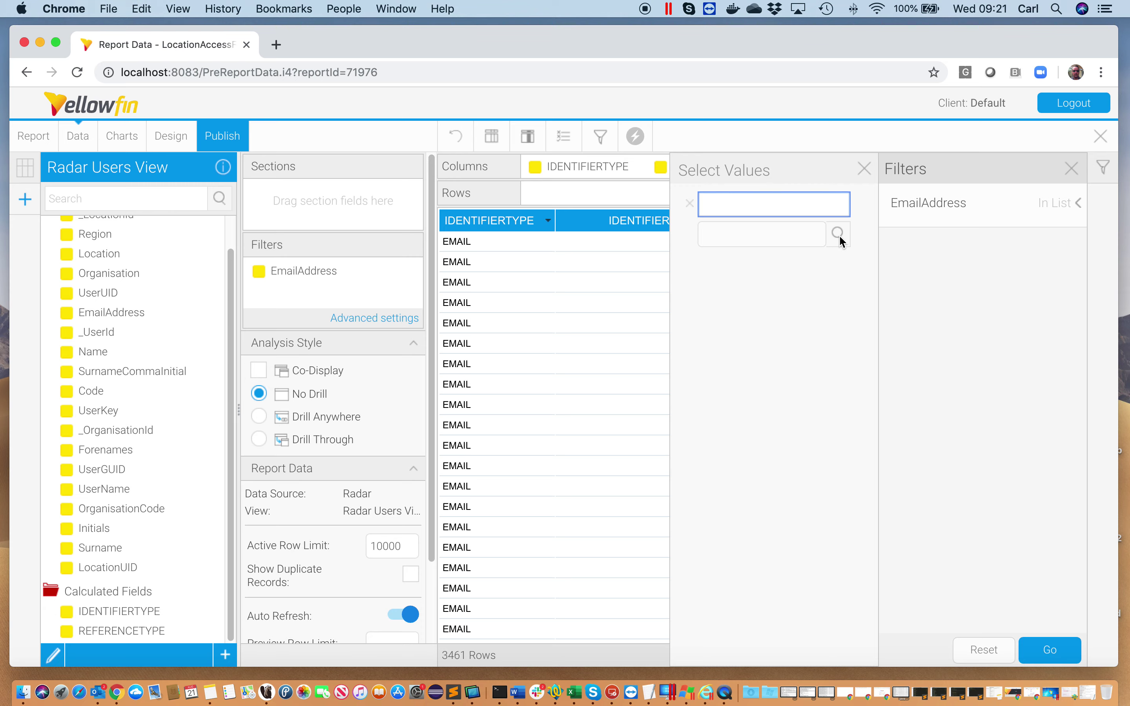
click(839, 235)
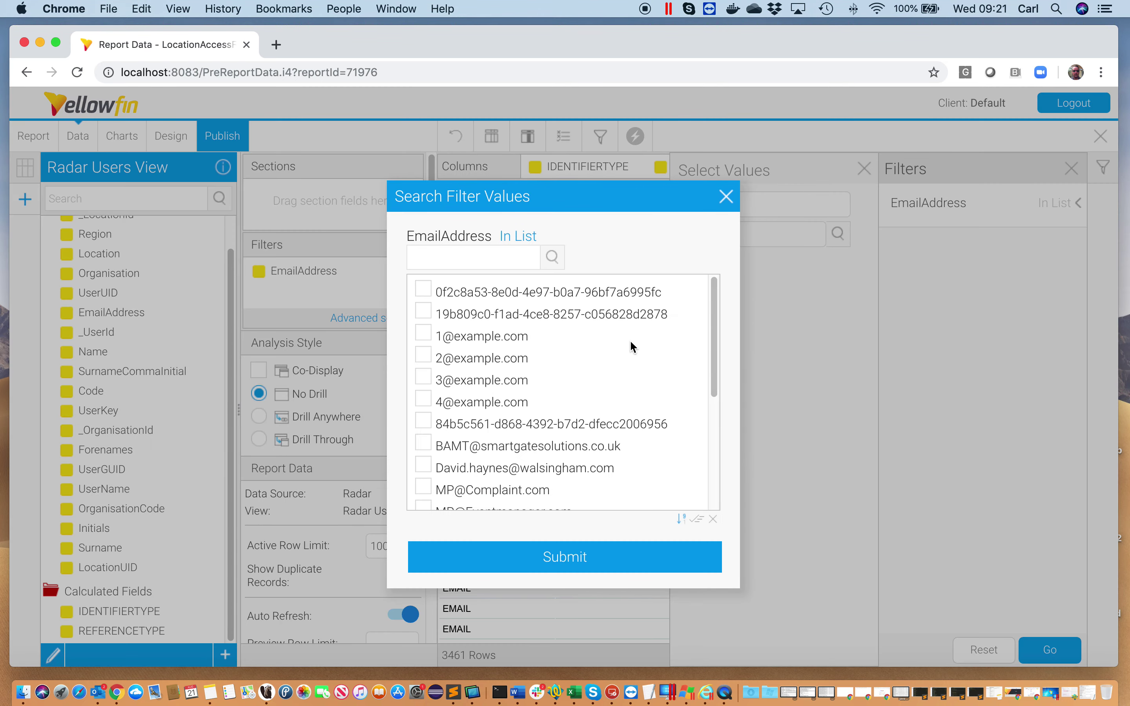
click(495, 335)
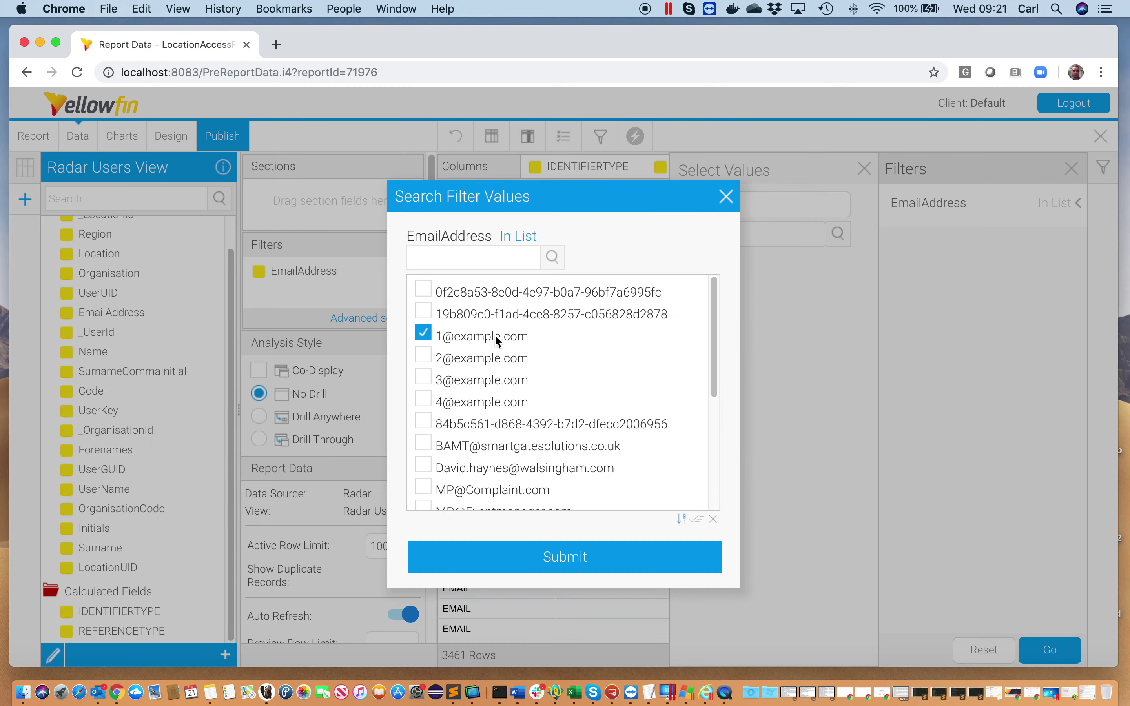
click(636, 573)
click(1071, 661)
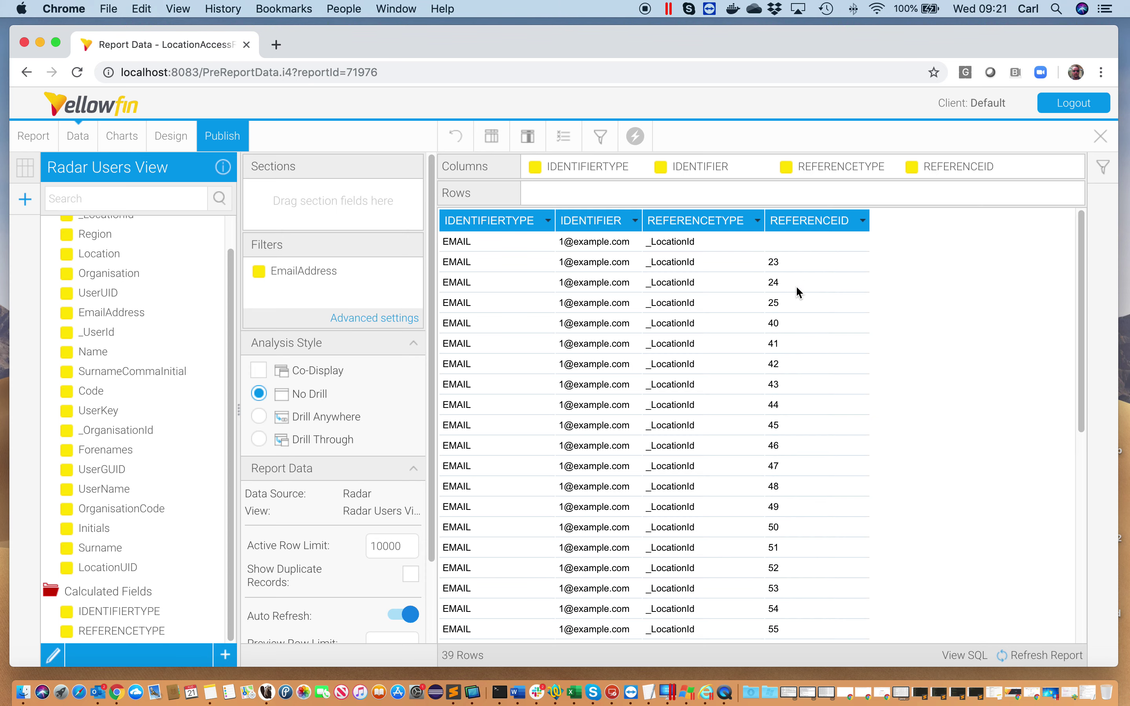
Review the user's 39 _LocationId rows, then remove the EmailAddress filter
scroll(942, 388, down, 1)
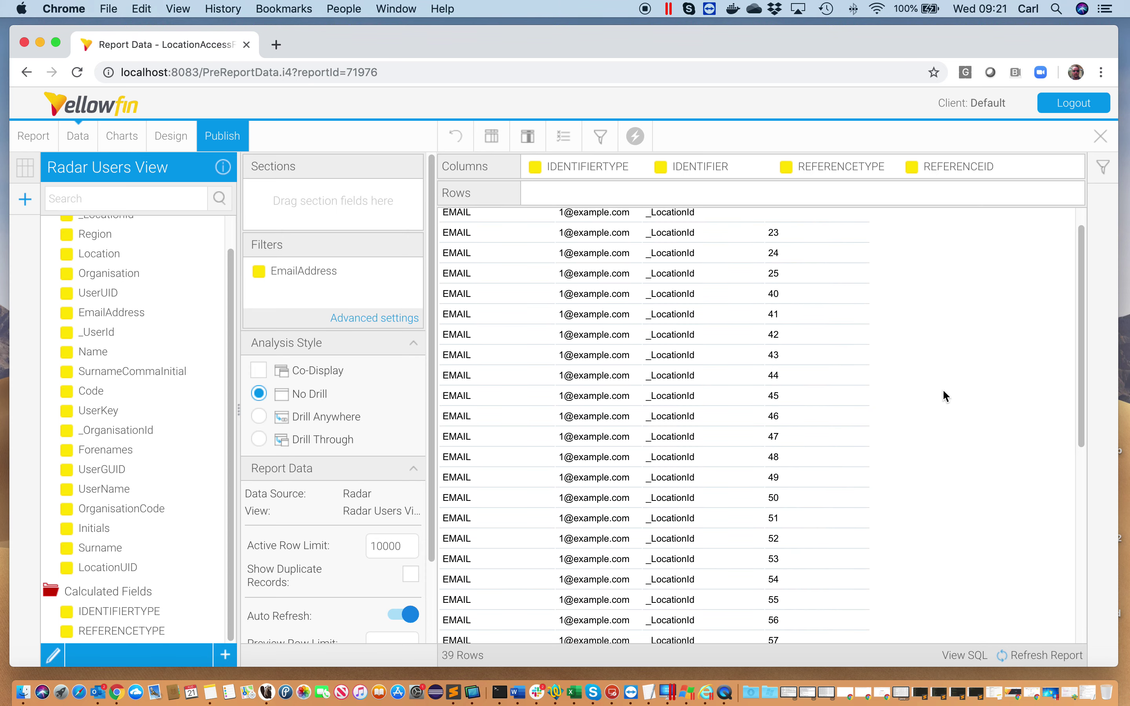
scroll(943, 392, down, 10)
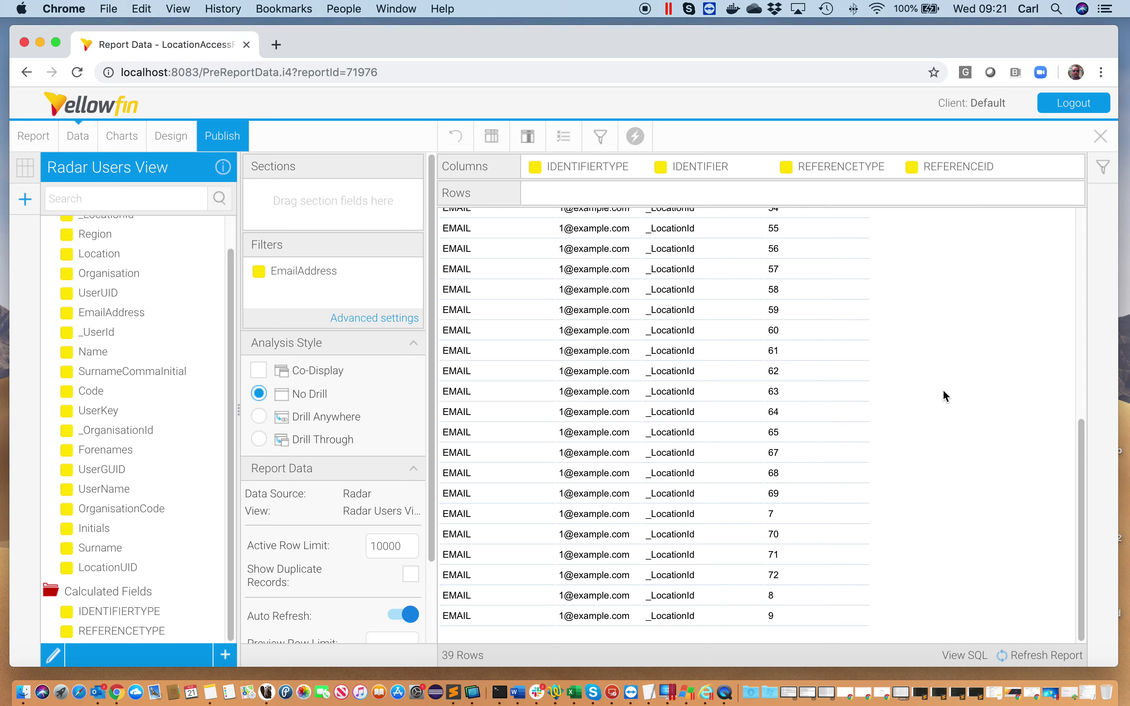
scroll(944, 392, up, 10)
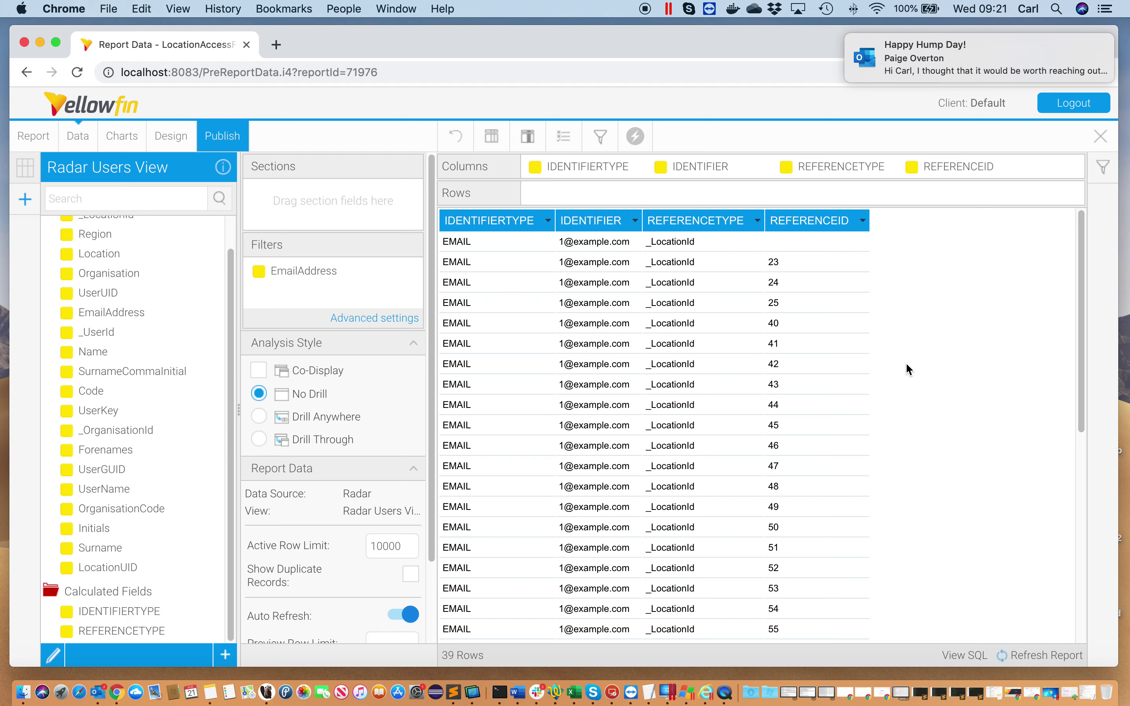
drag(312, 273, 128, 277)
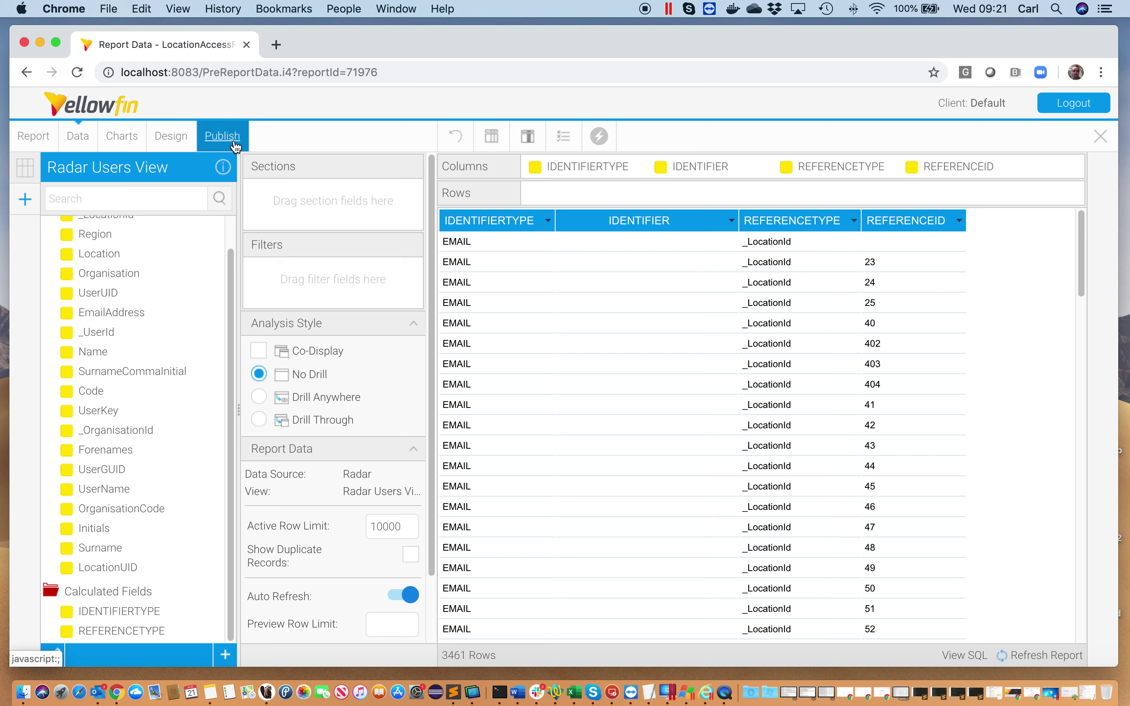
Delete the edited LocationAccessFilter report version and confirm the deletion
click(42, 139)
click(78, 243)
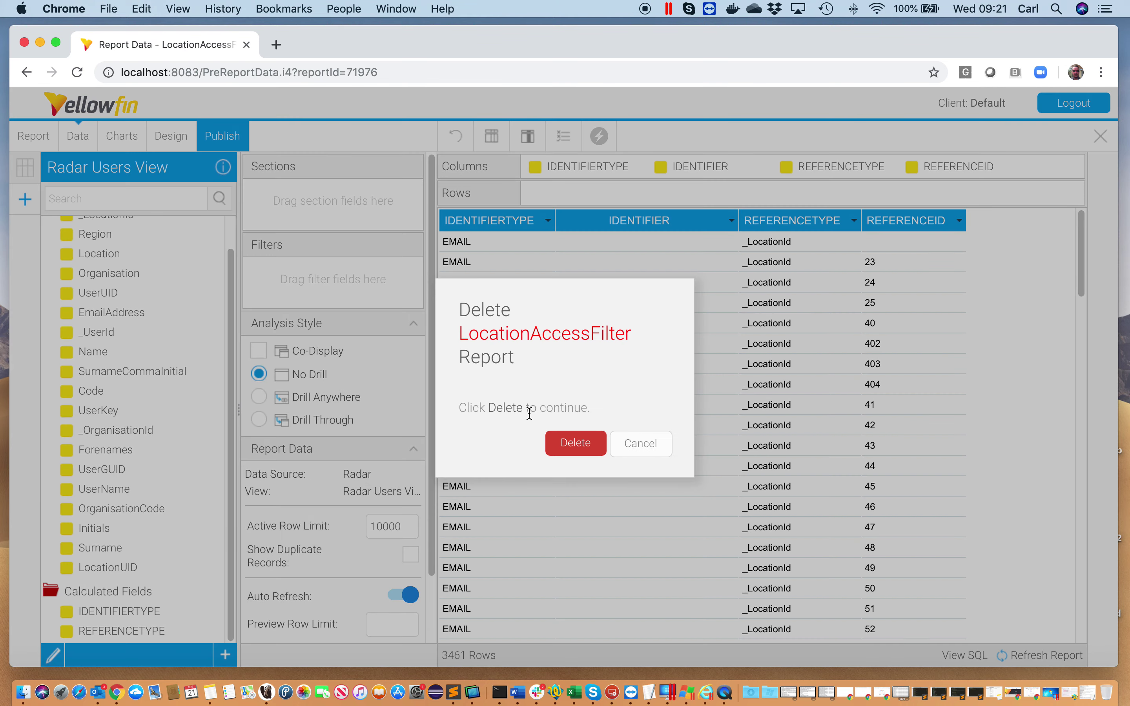
click(574, 444)
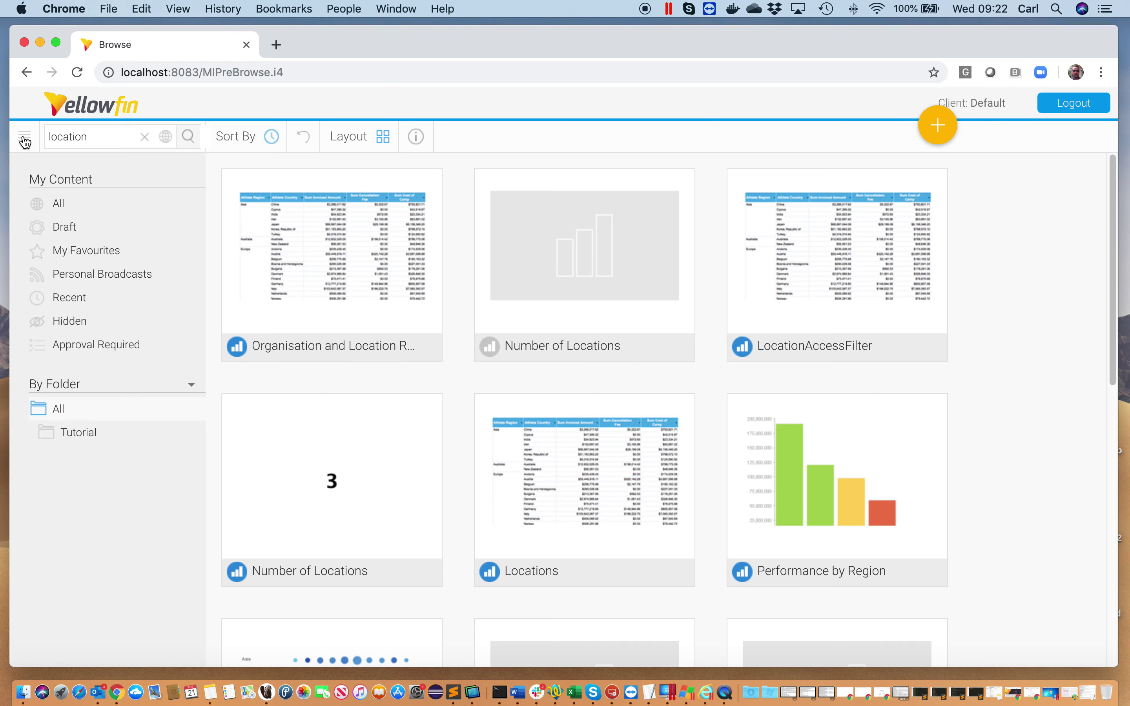
click(25, 140)
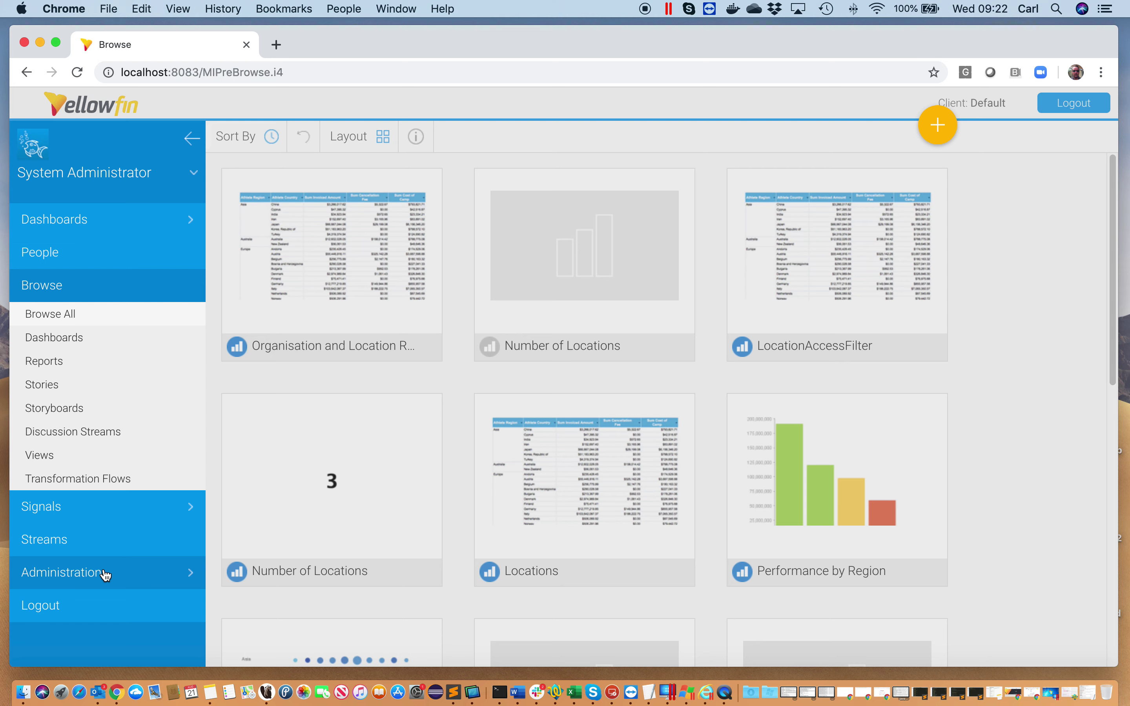
Open the Admin Console from the Administration section
click(106, 574)
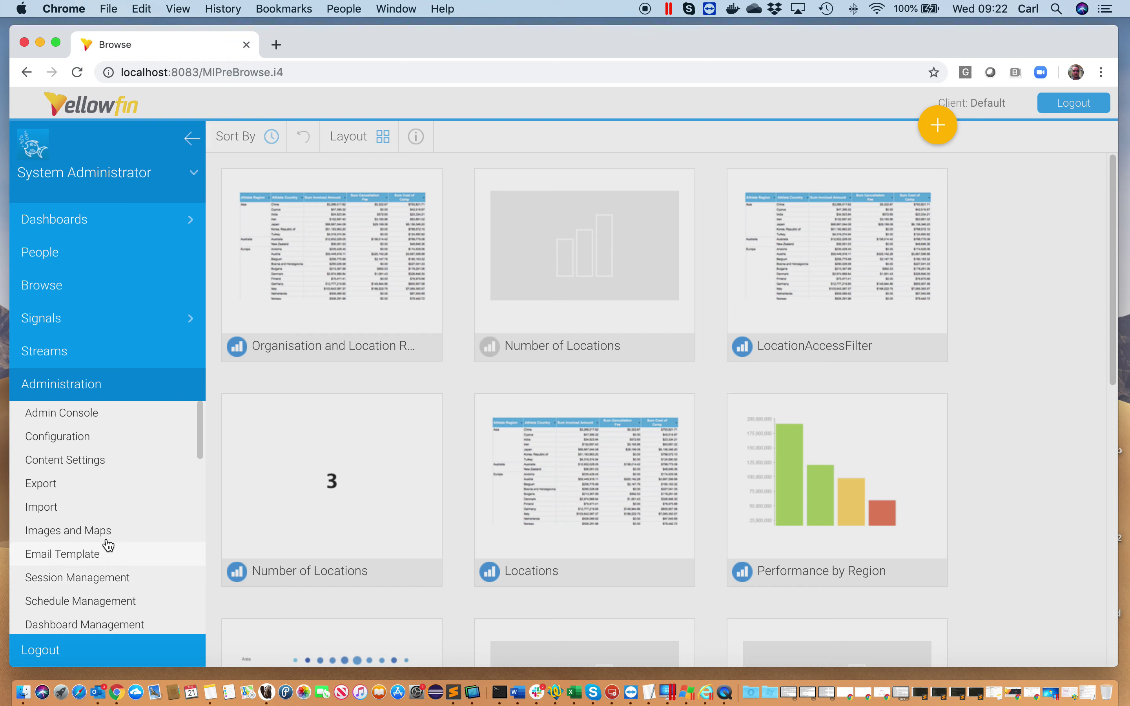
click(95, 413)
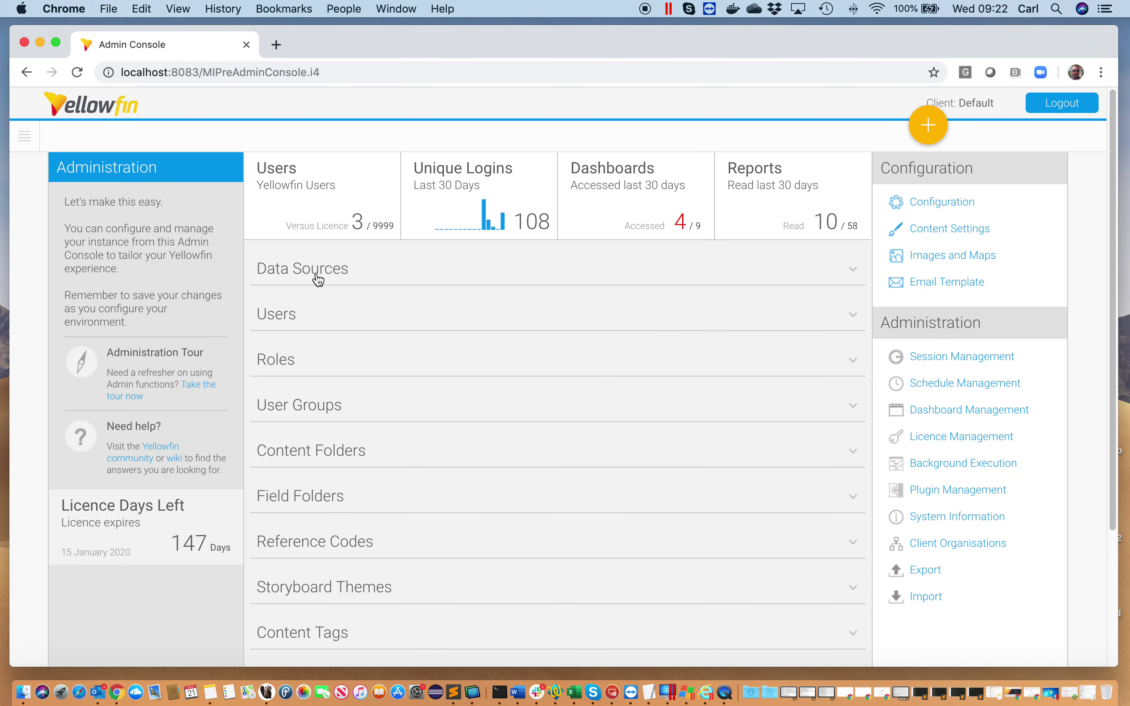
Open the LocalID access filter under Data Sources > Data connection > Access Filters
click(318, 279)
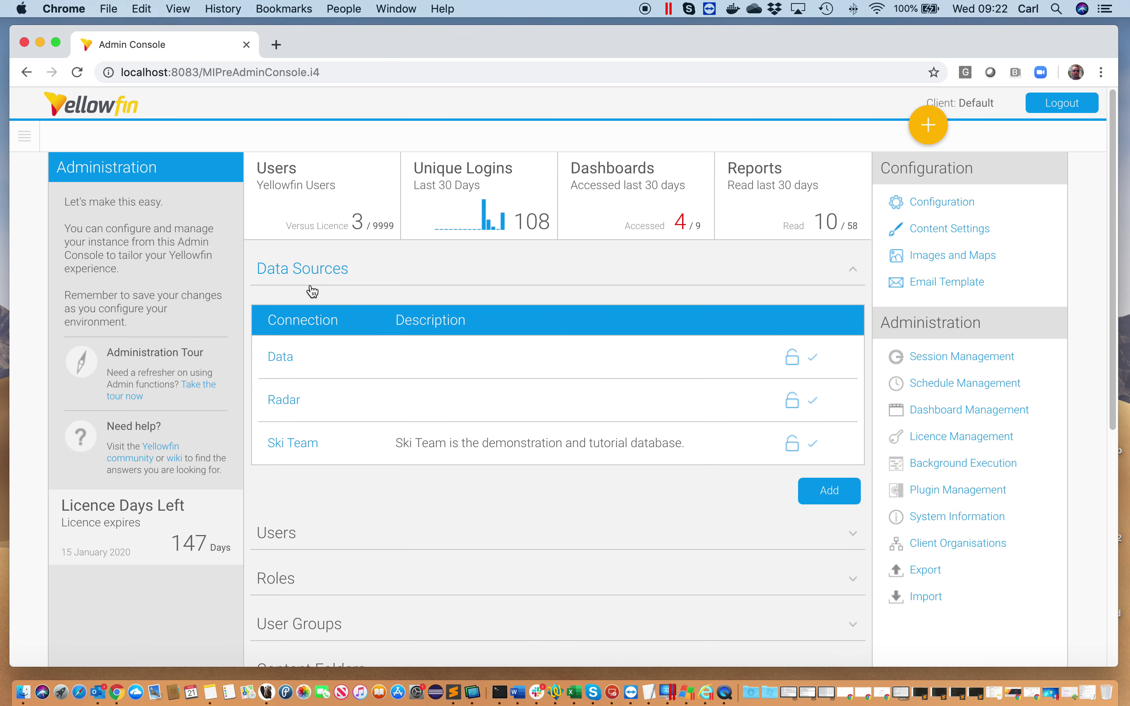
click(288, 360)
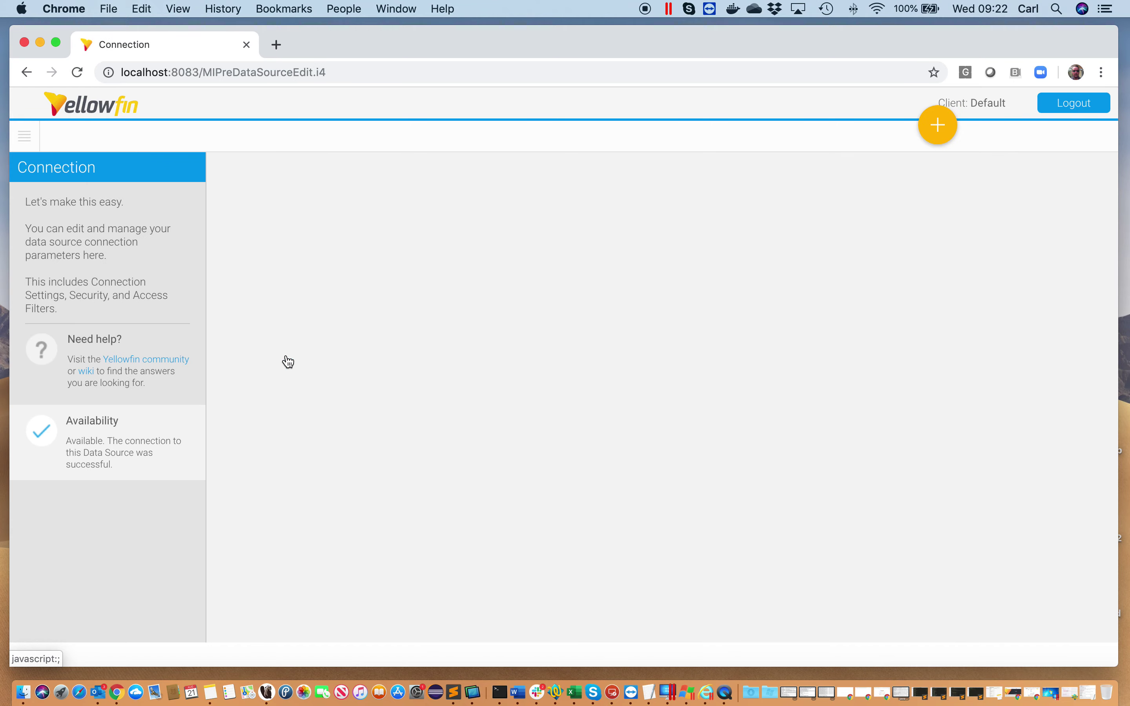
click(299, 535)
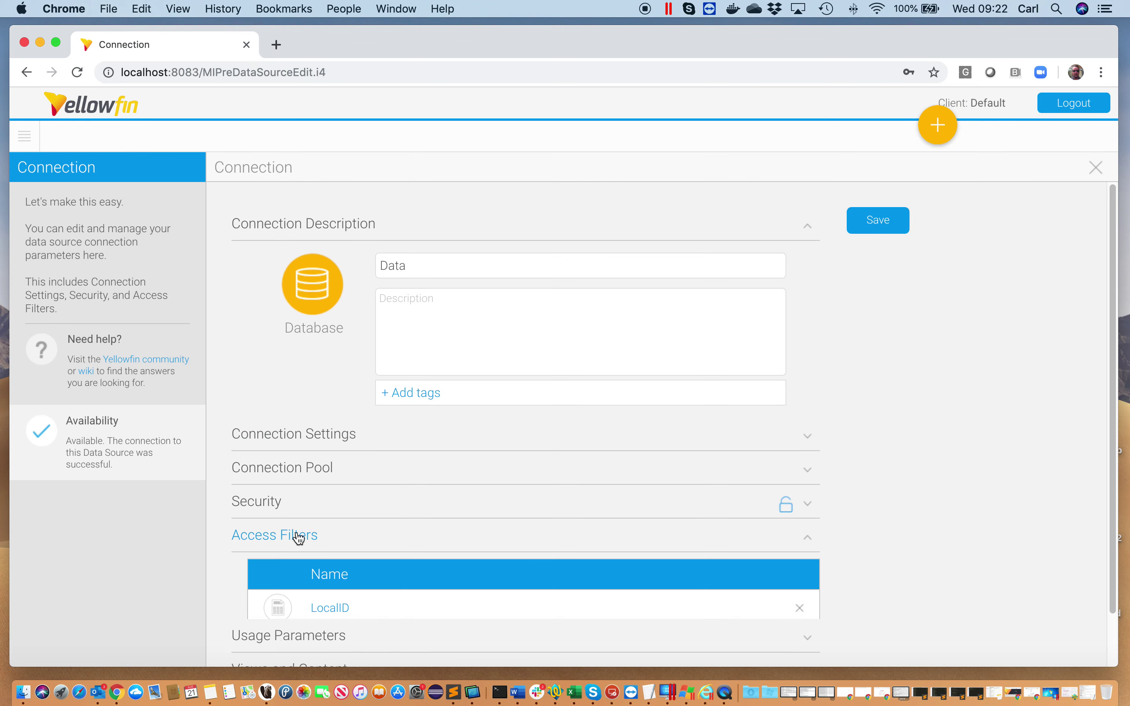
scroll(406, 518, down, 3)
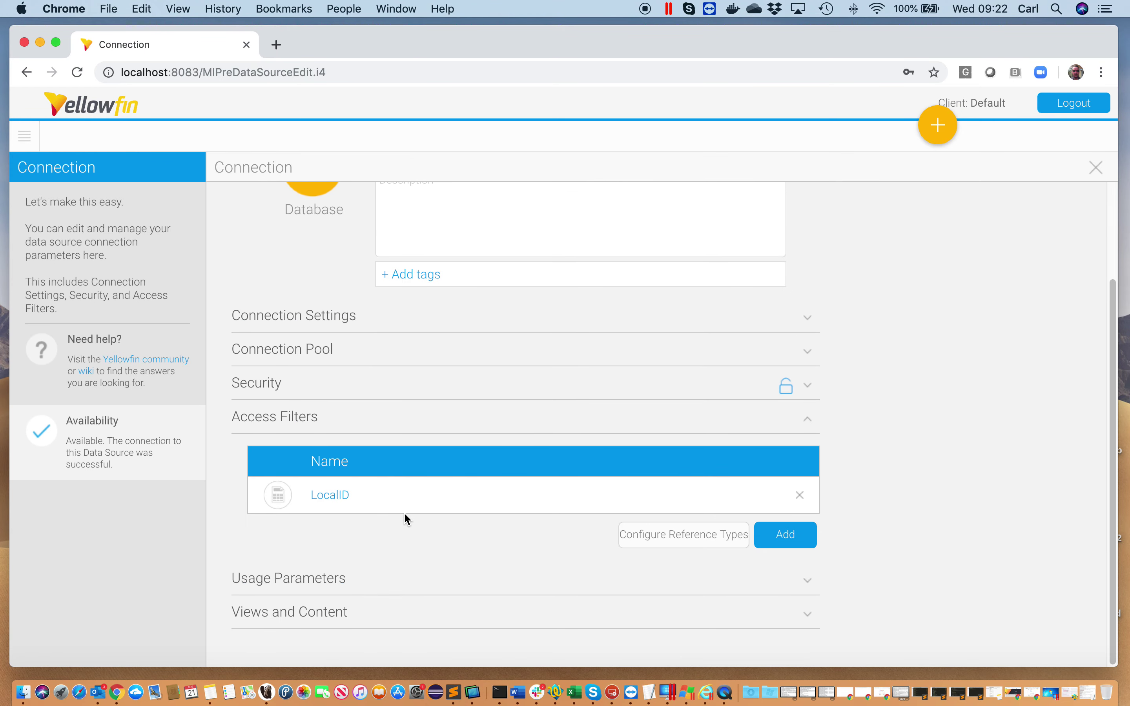
click(338, 502)
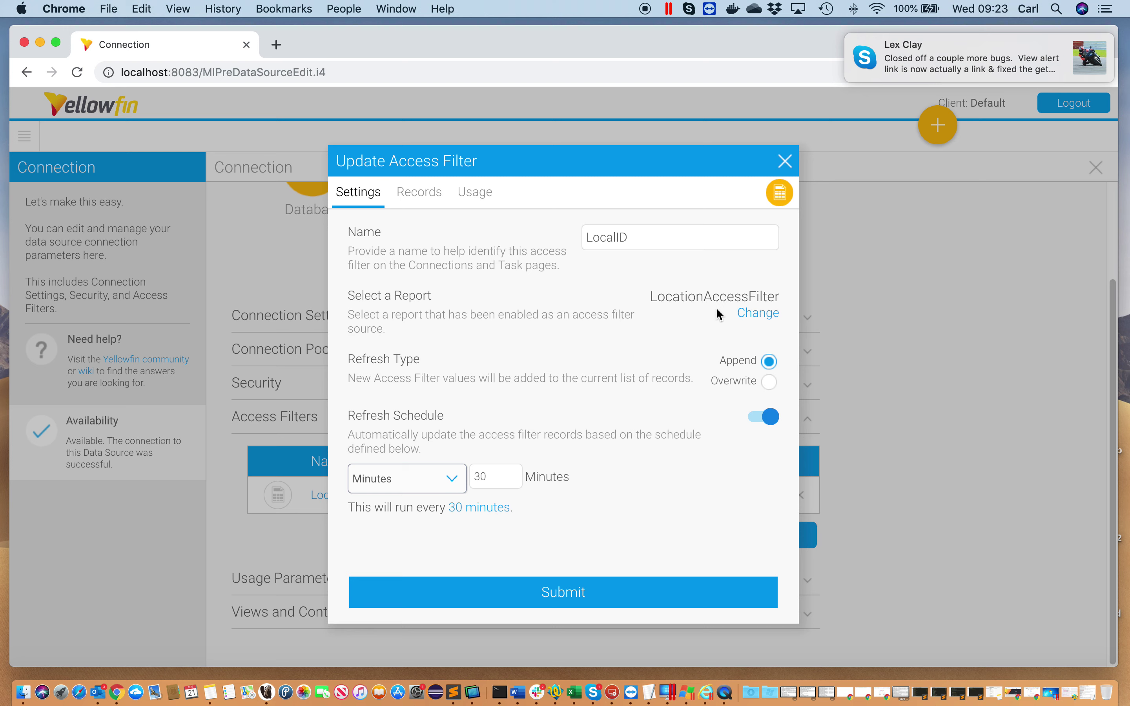
click(746, 319)
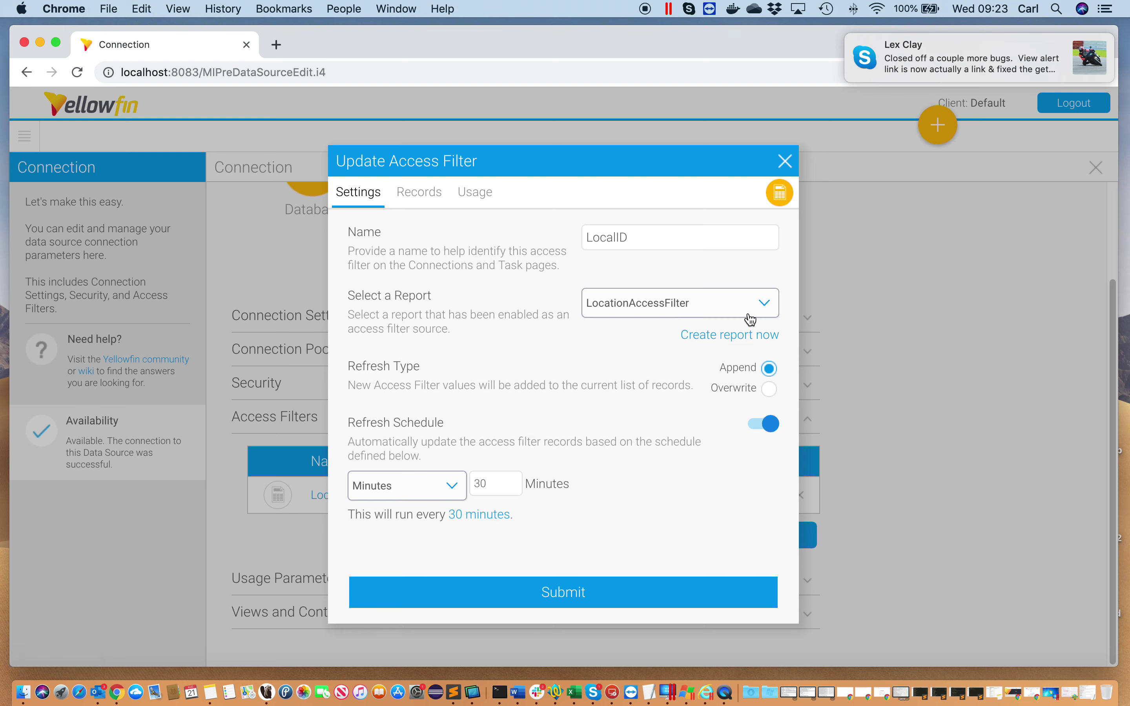
click(758, 319)
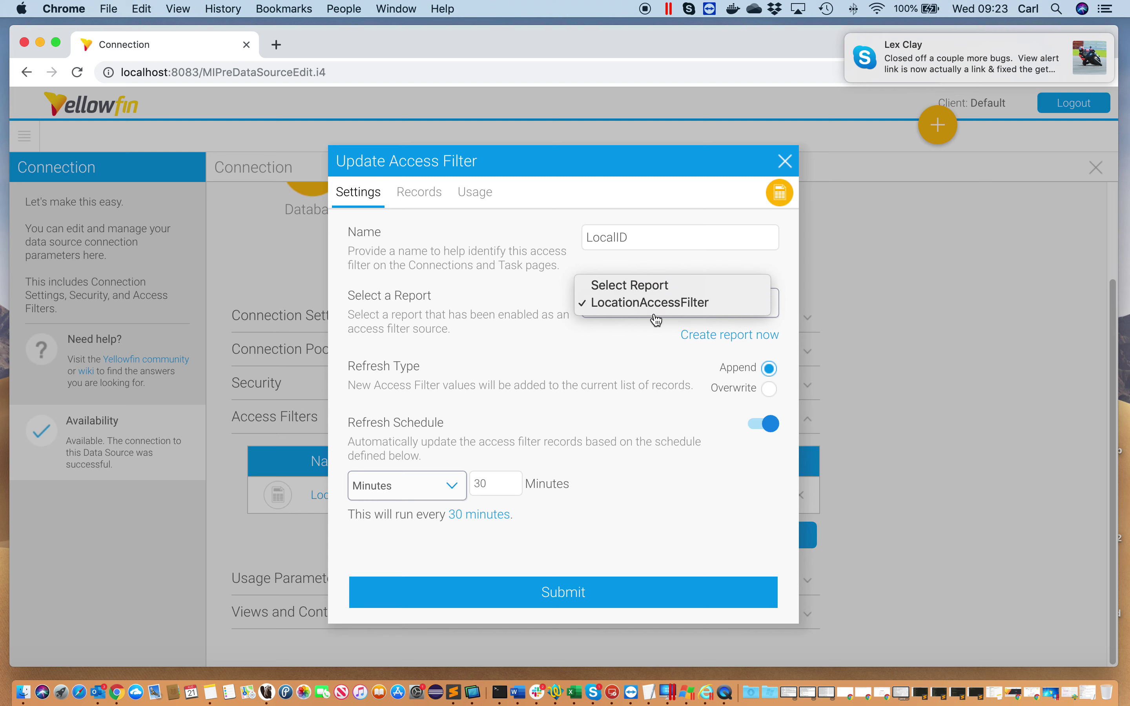
click(612, 326)
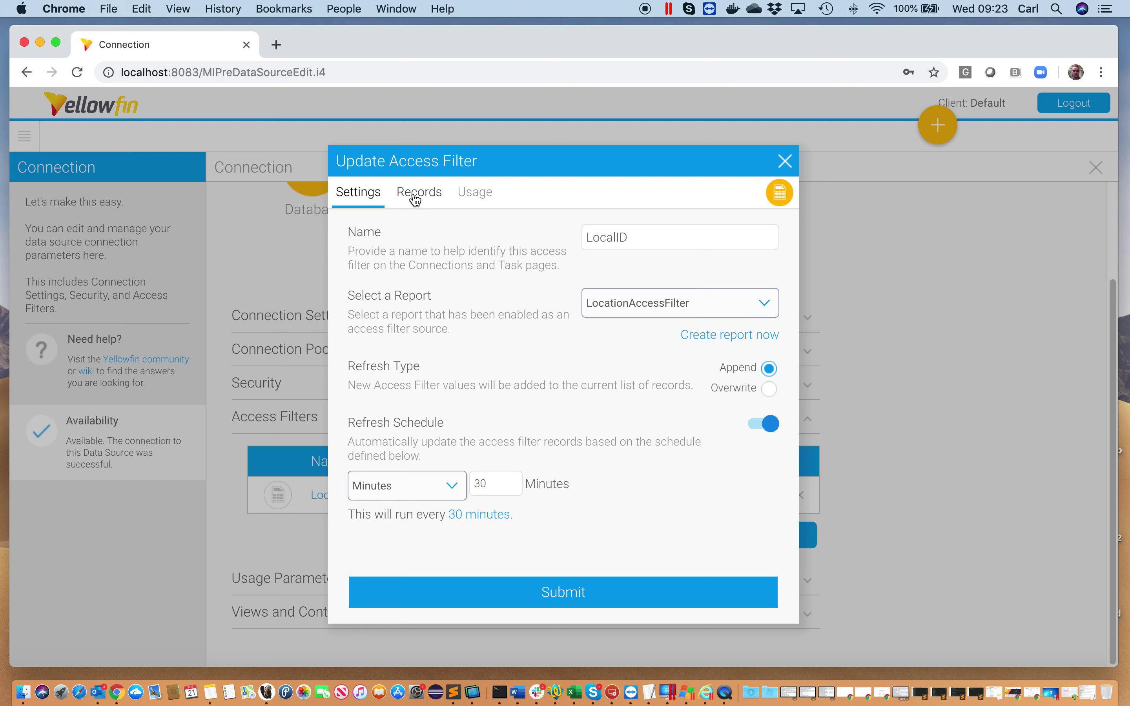
click(415, 201)
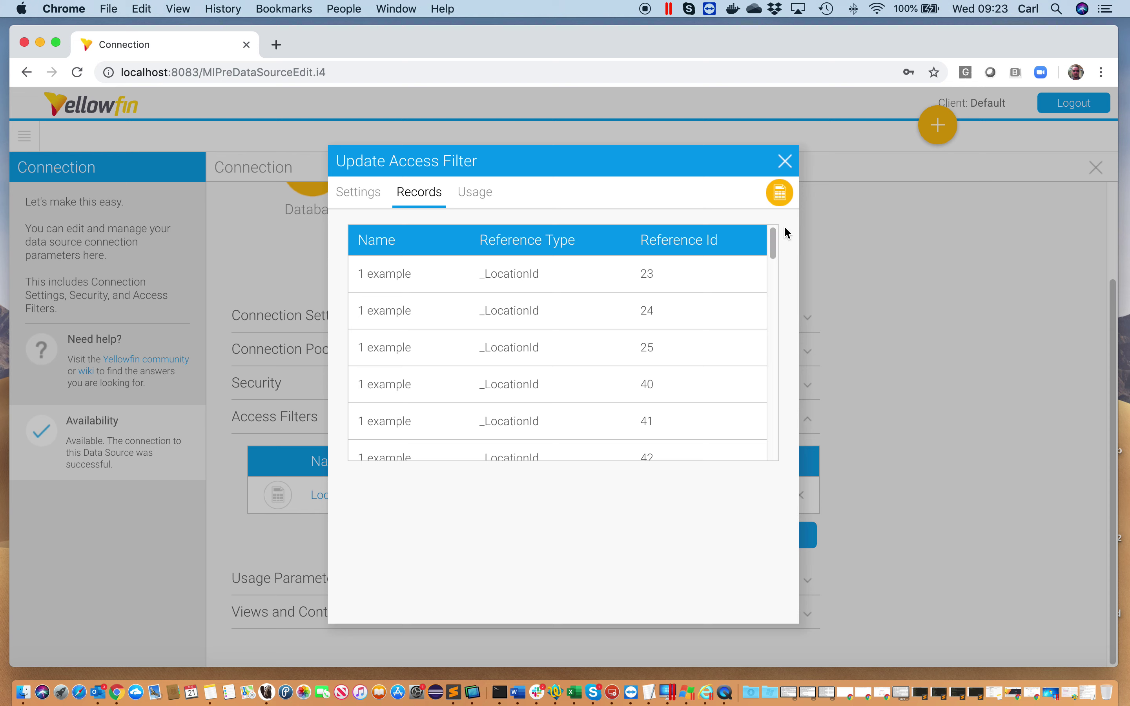
scroll(774, 245, down, 1)
drag(774, 247, 773, 446)
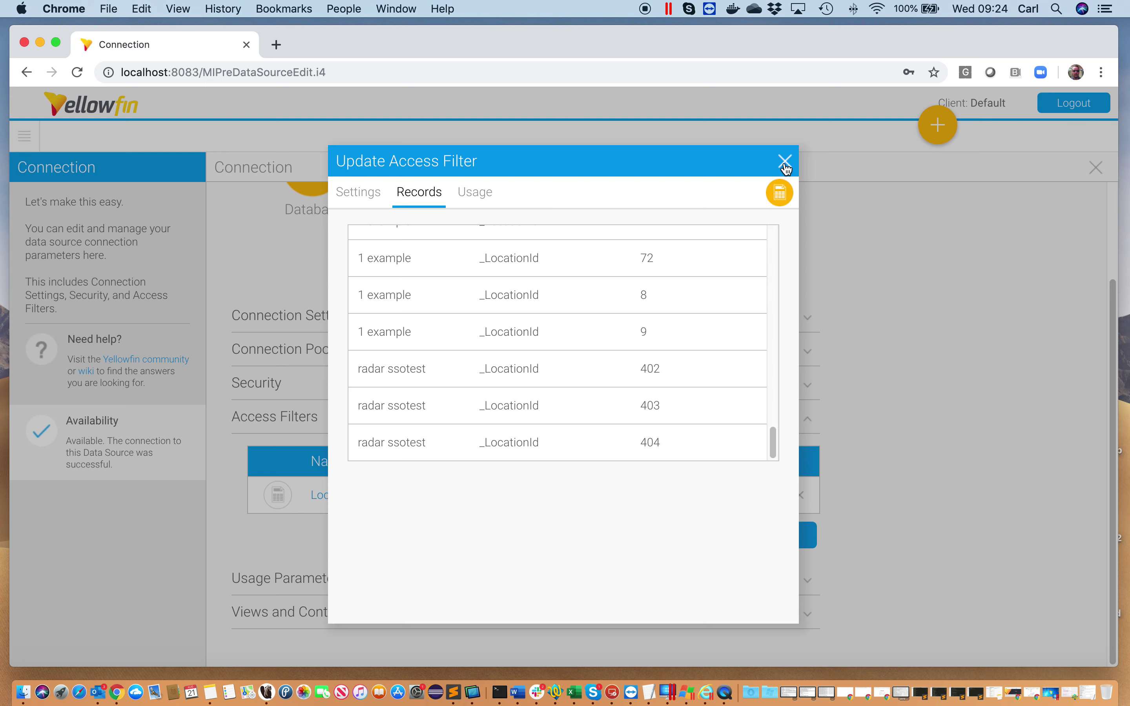
Submit the LocalID filter to append its records, then save the Data connection
click(378, 201)
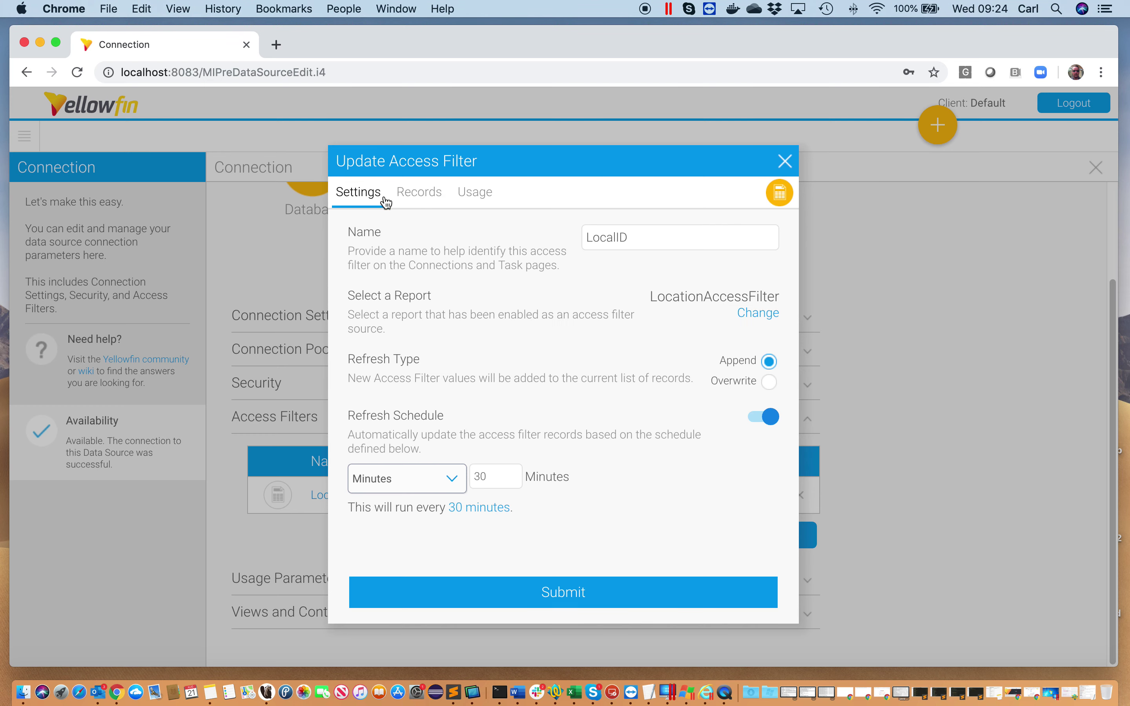
click(571, 602)
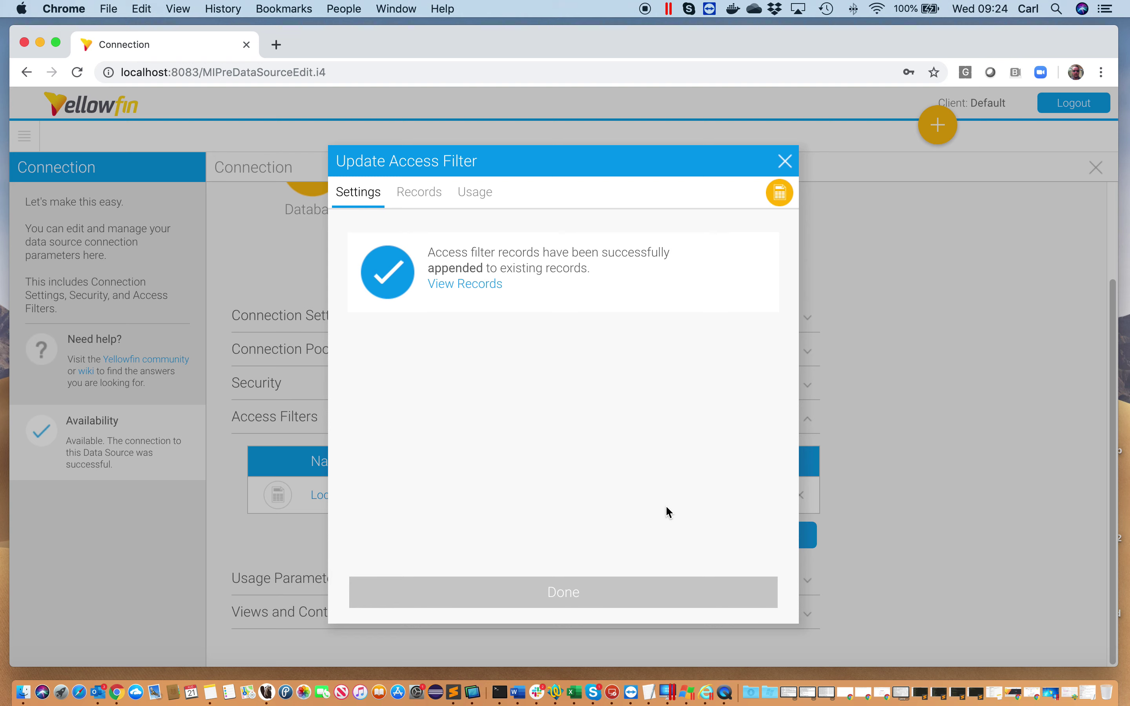
click(573, 597)
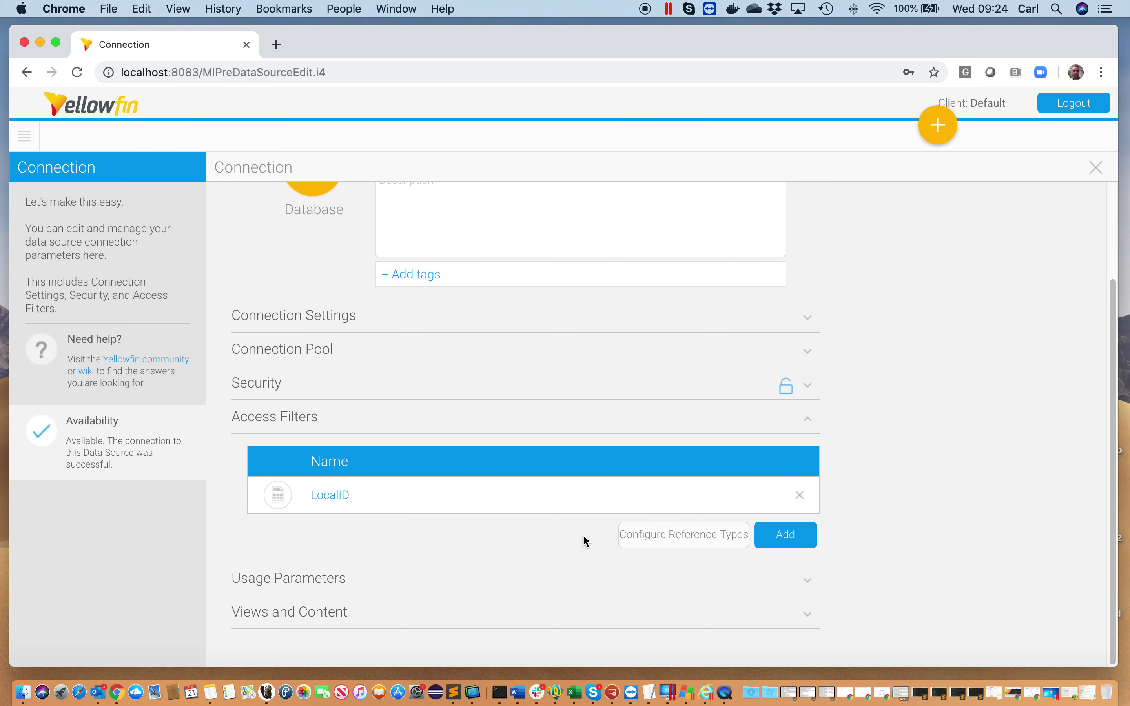
scroll(950, 488, up, 3)
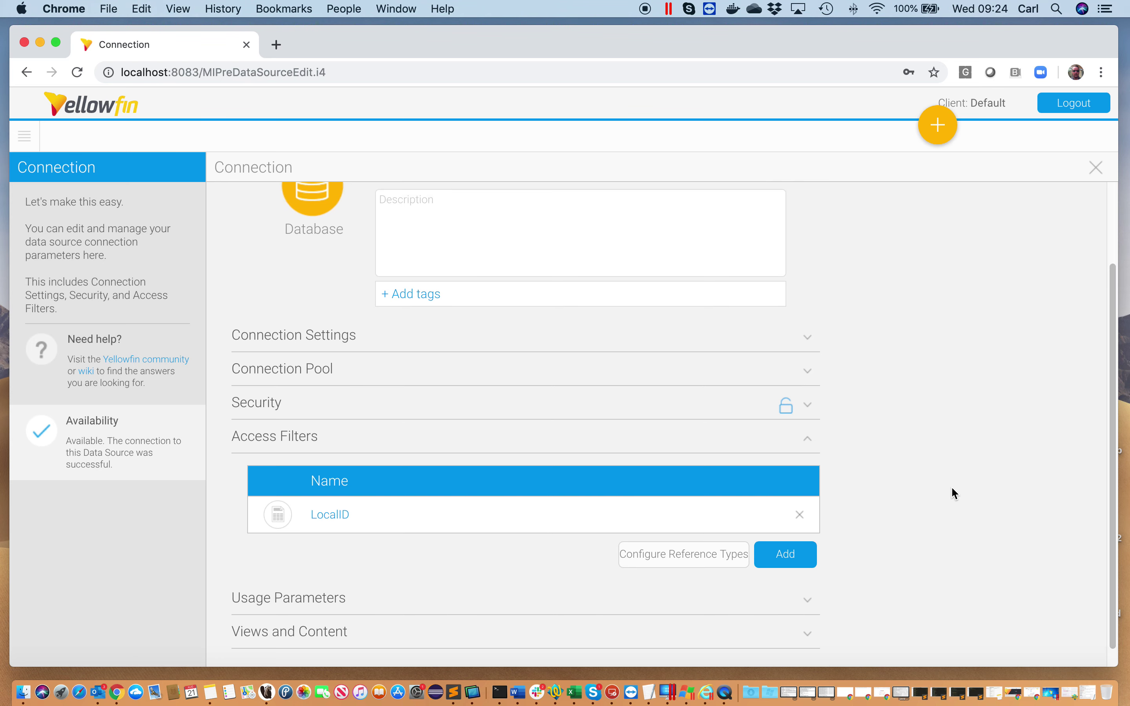
click(876, 222)
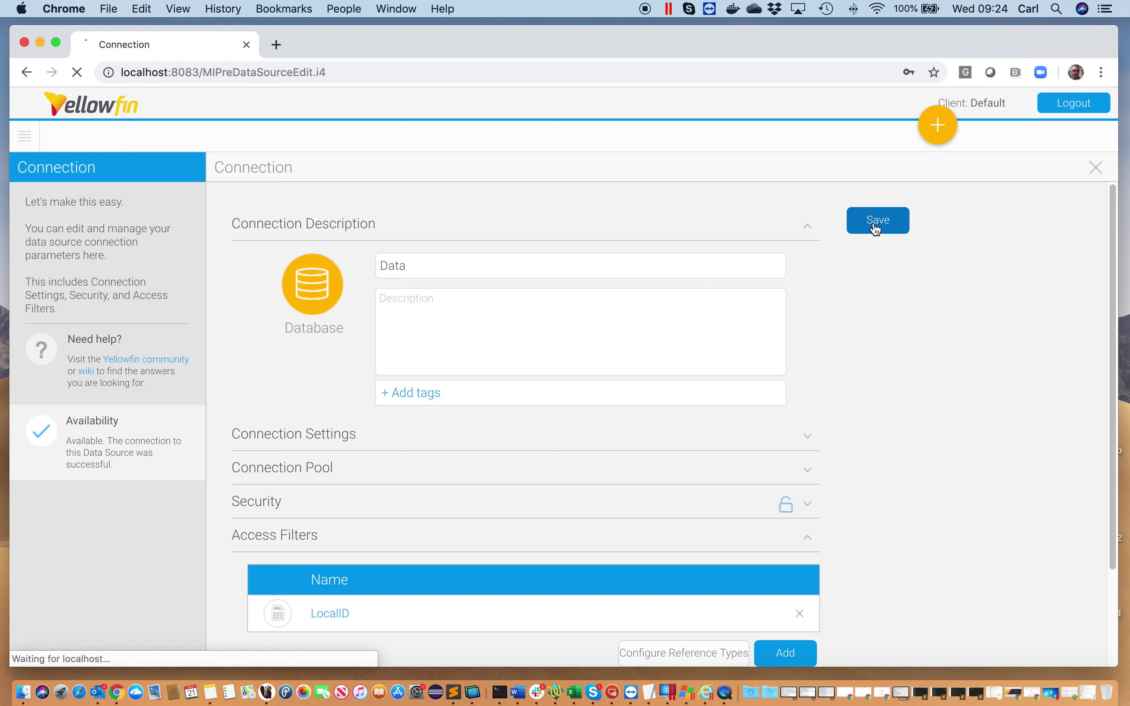
scroll(697, 280, down, 5)
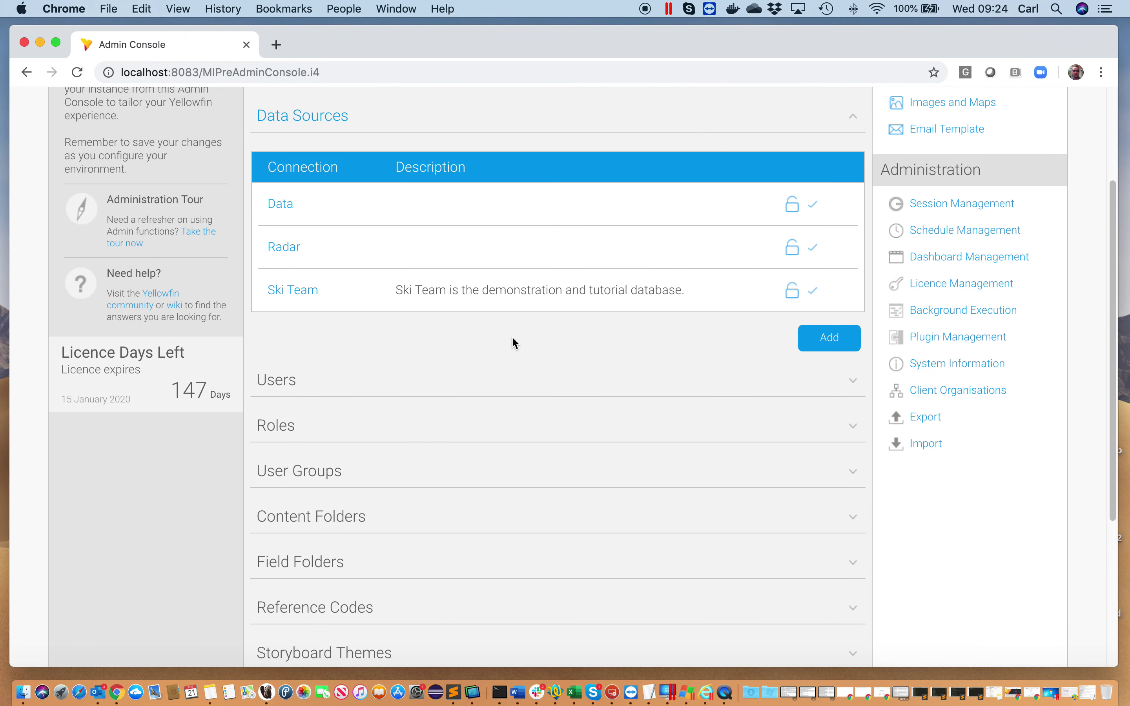
Browse to Views and start editing the Data view
scroll(513, 341, up, 2)
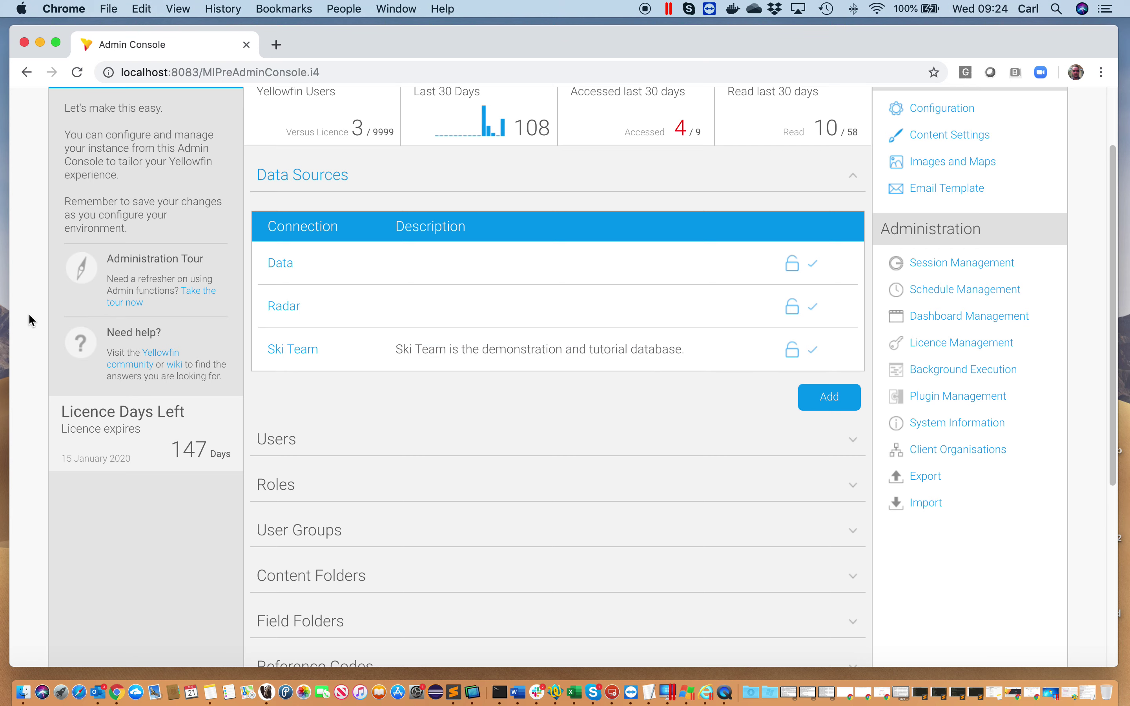
scroll(30, 314, up, 3)
click(34, 146)
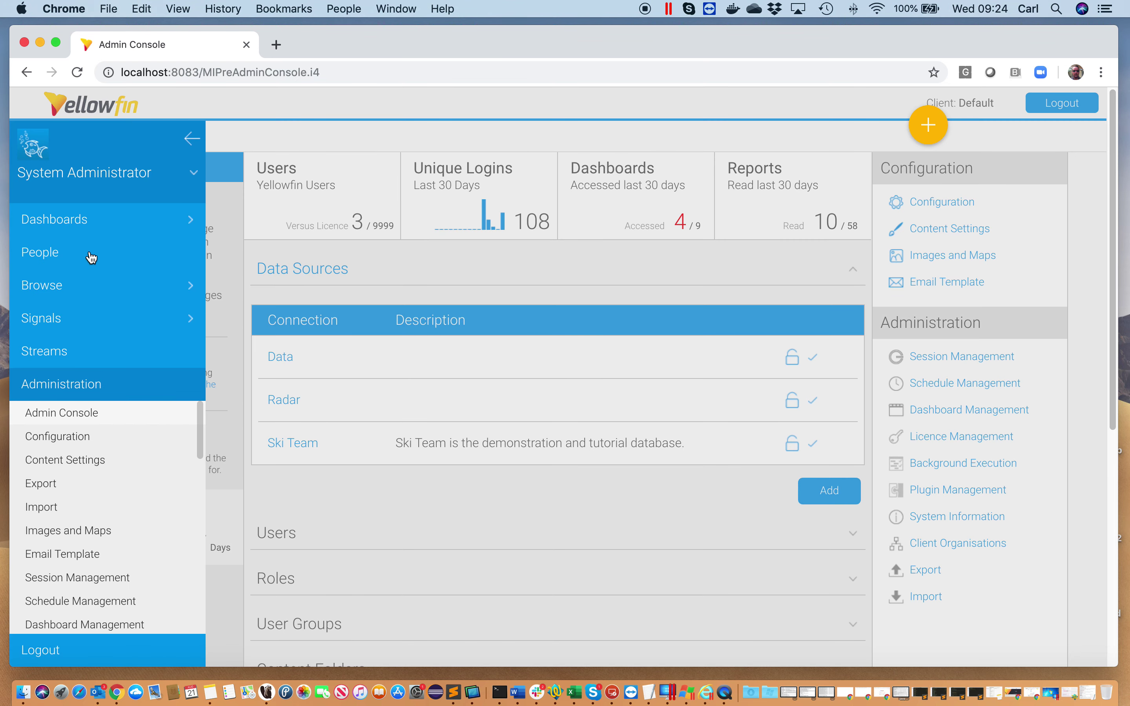
click(94, 297)
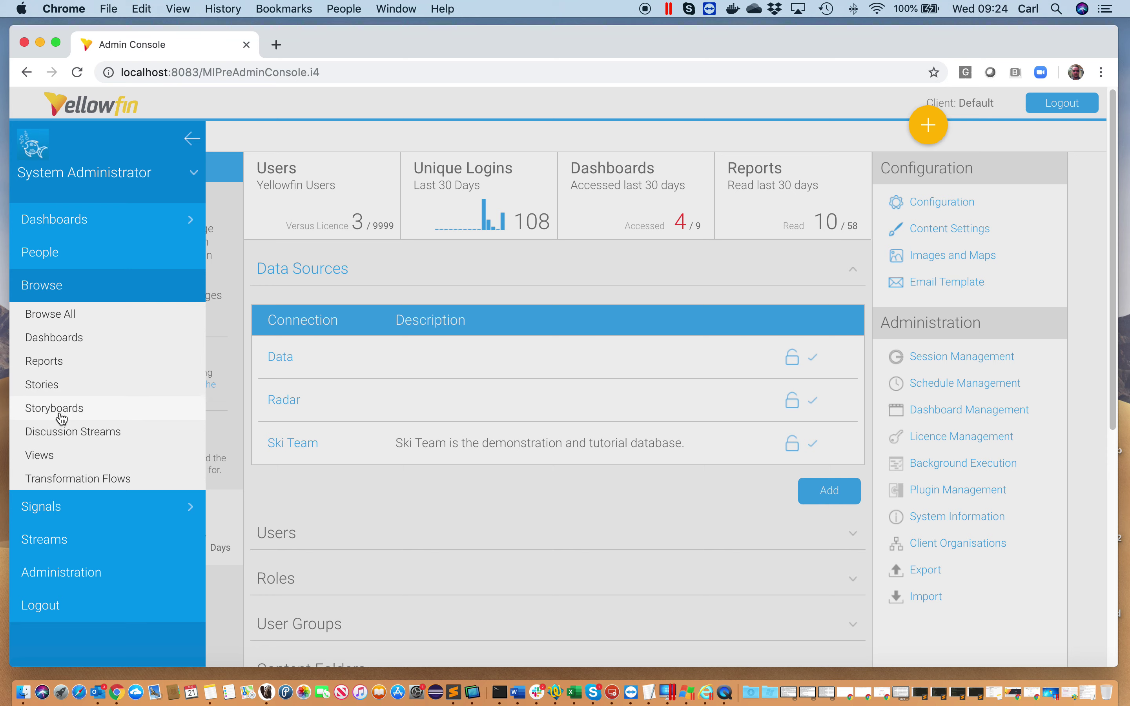
click(60, 454)
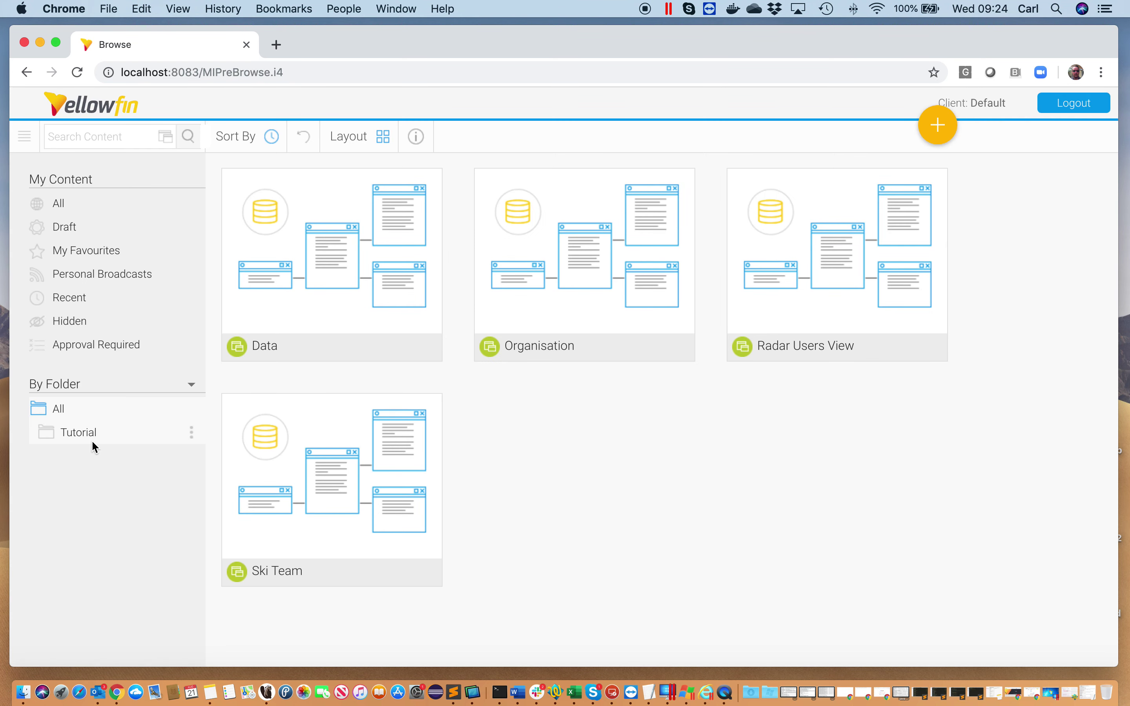
click(312, 282)
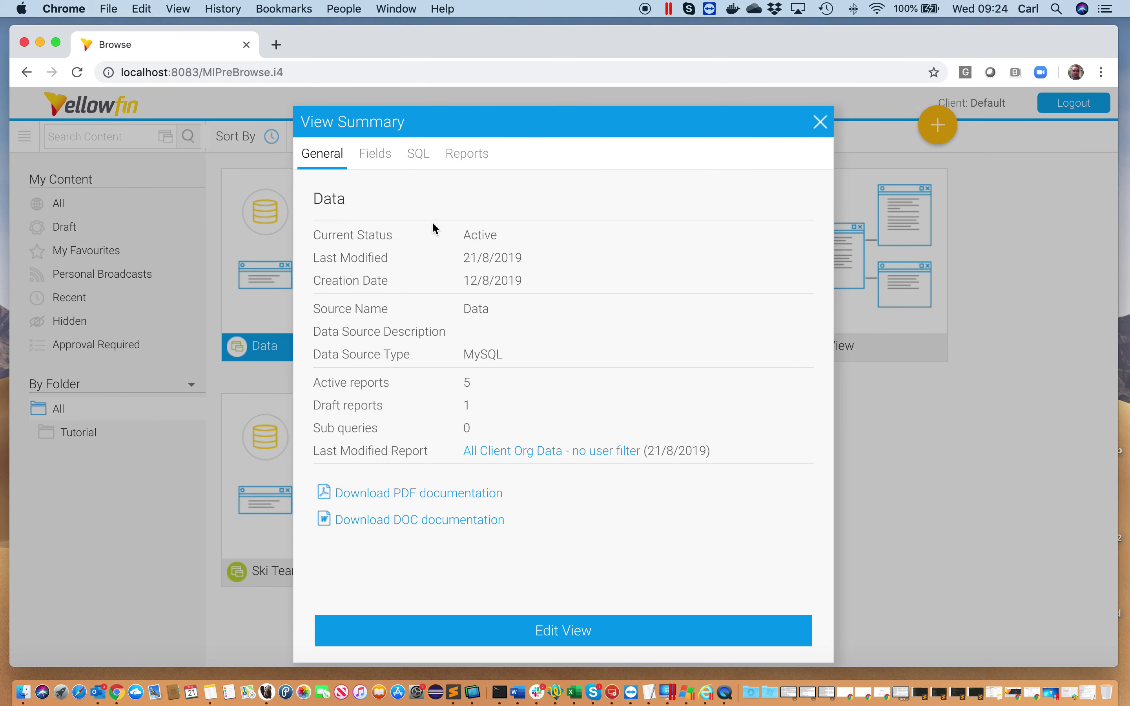
click(561, 629)
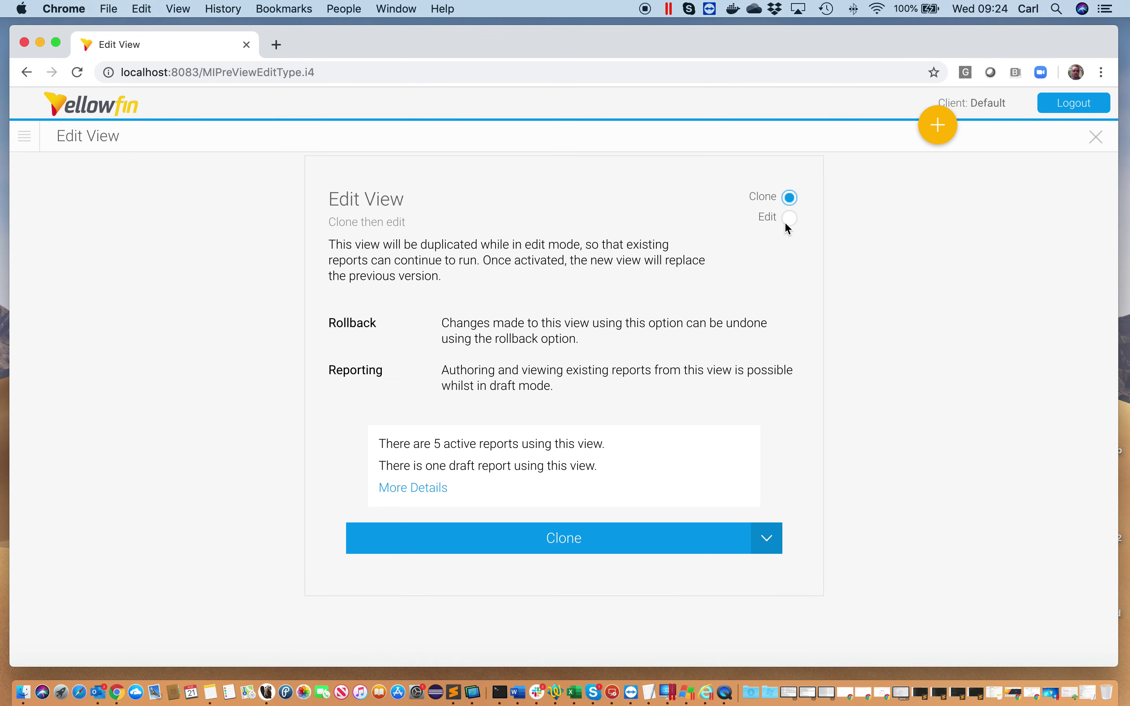
Edit the Data view directly and apply the access filter to its _LocationId field
click(789, 219)
click(594, 532)
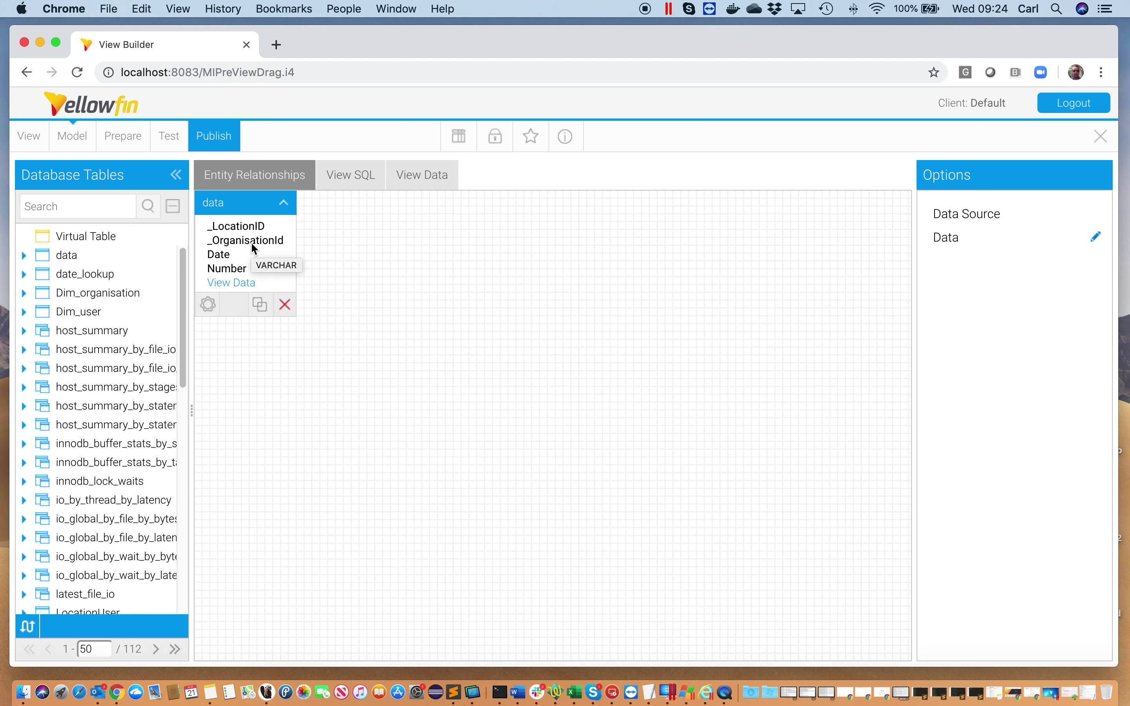
click(125, 140)
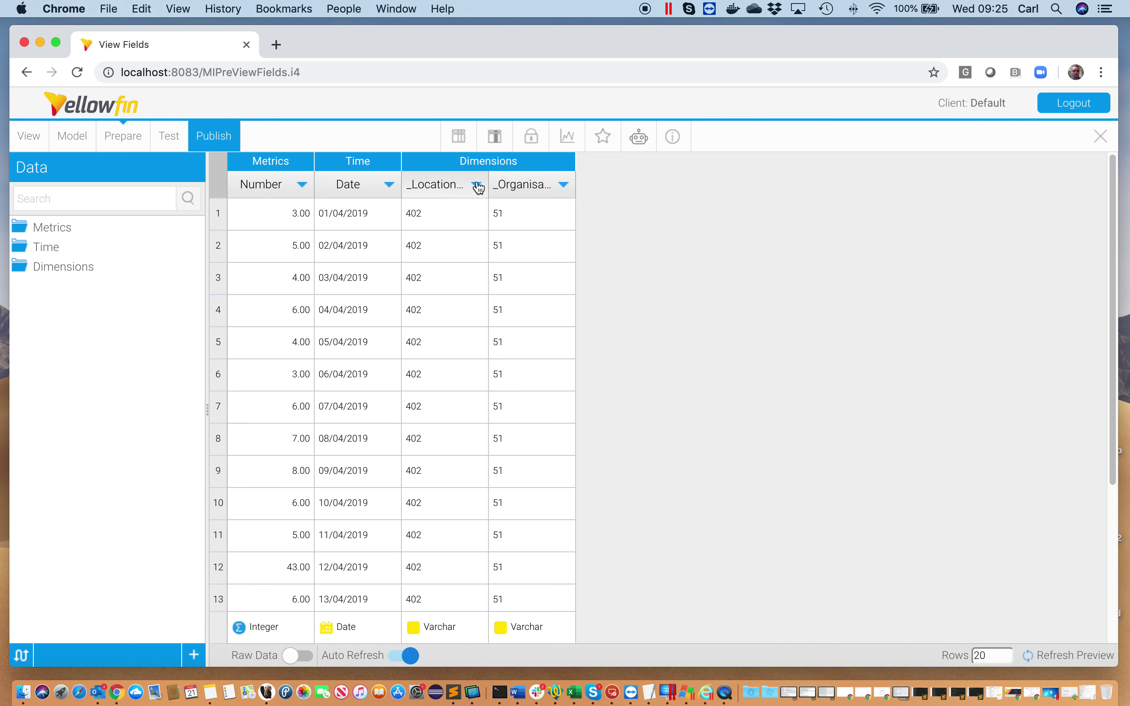
click(477, 184)
click(537, 353)
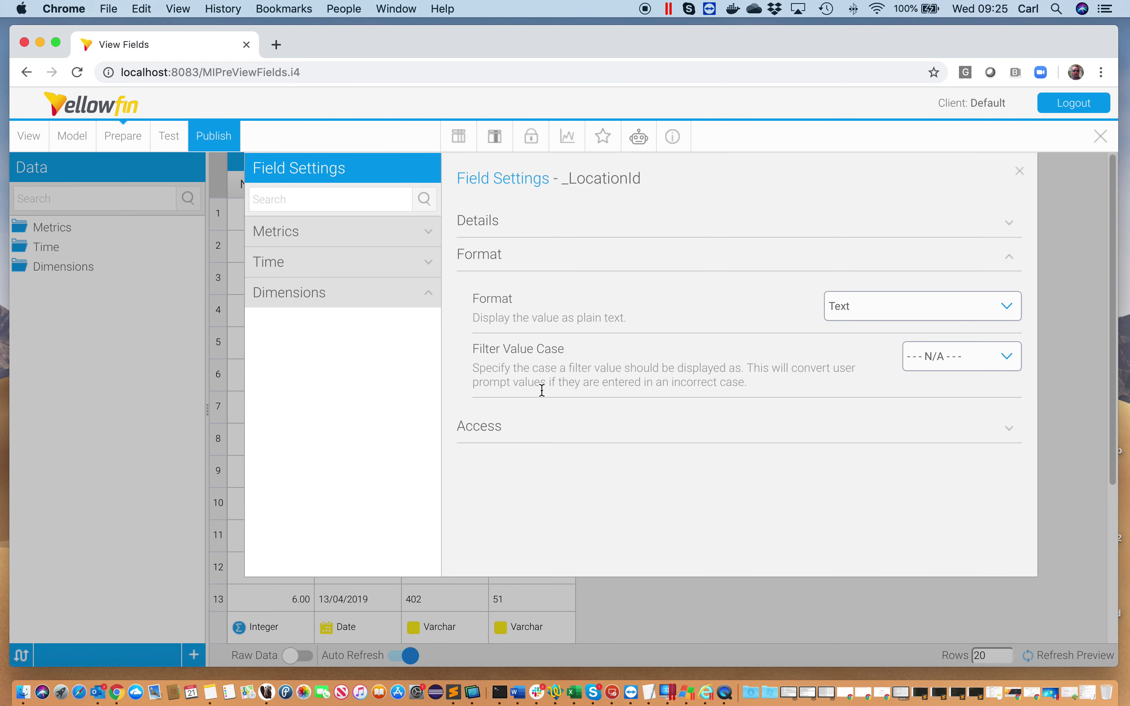
click(504, 429)
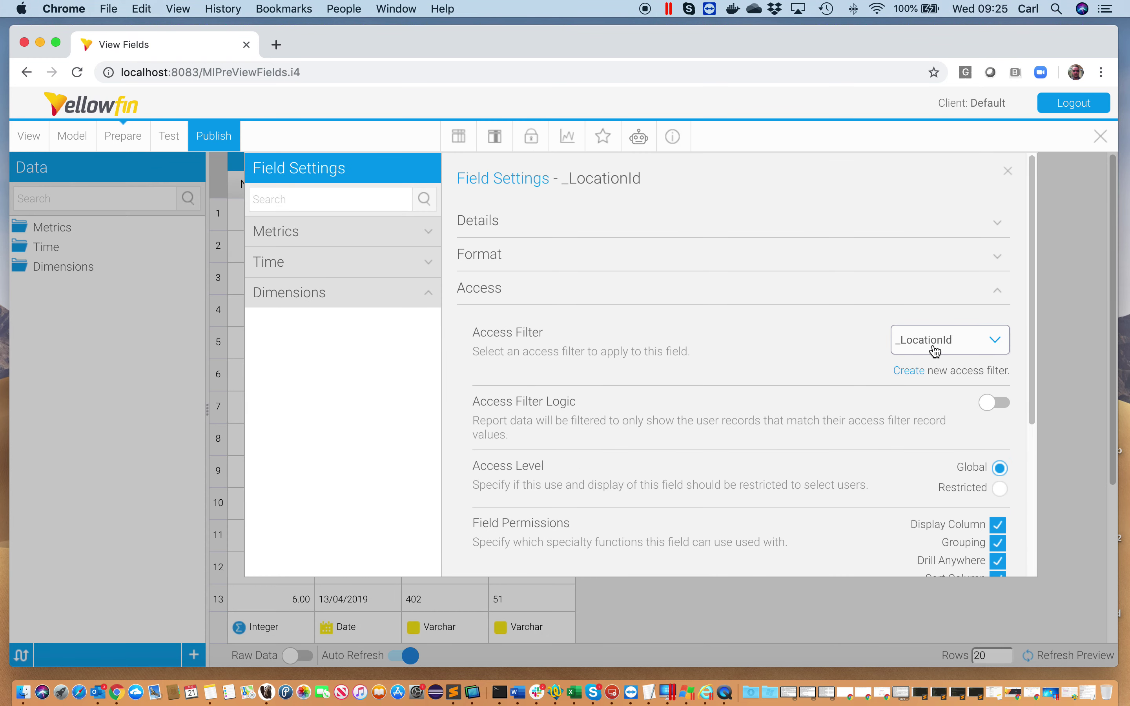
click(1000, 348)
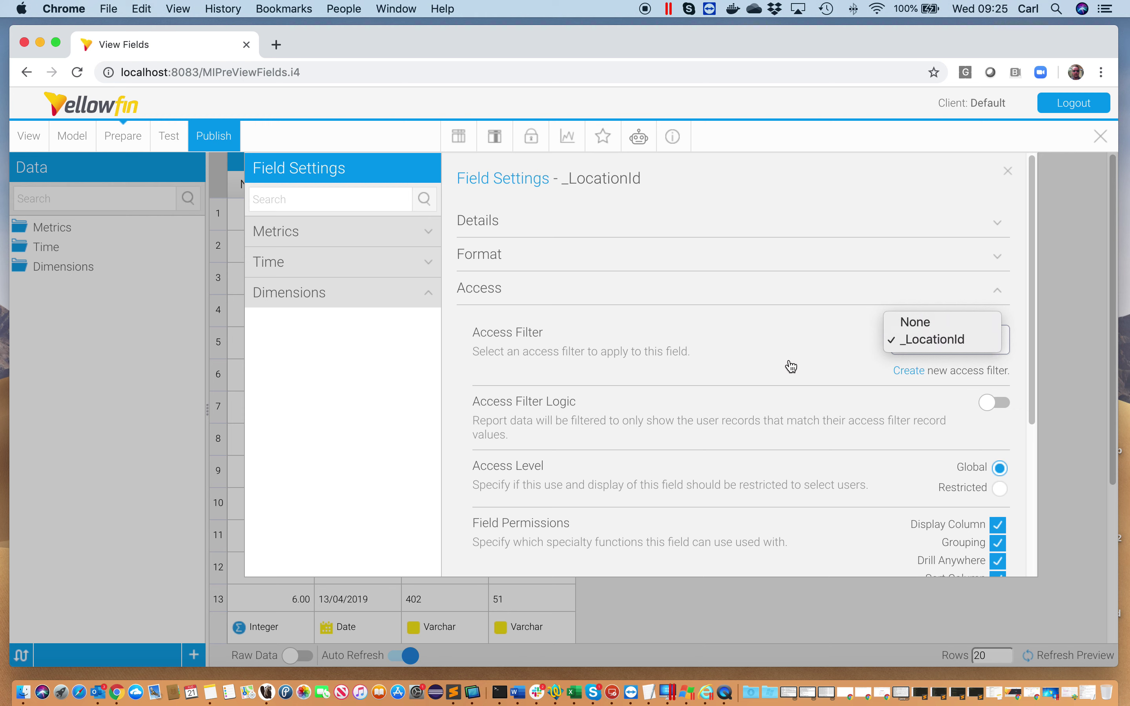
click(758, 360)
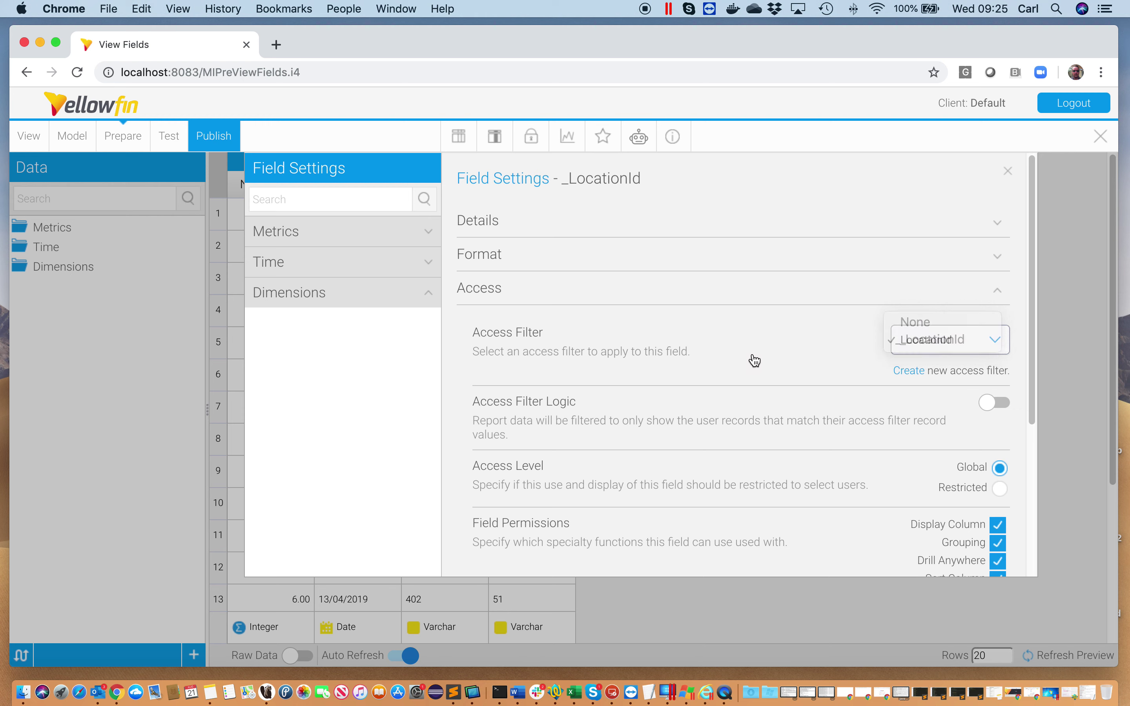
click(1008, 172)
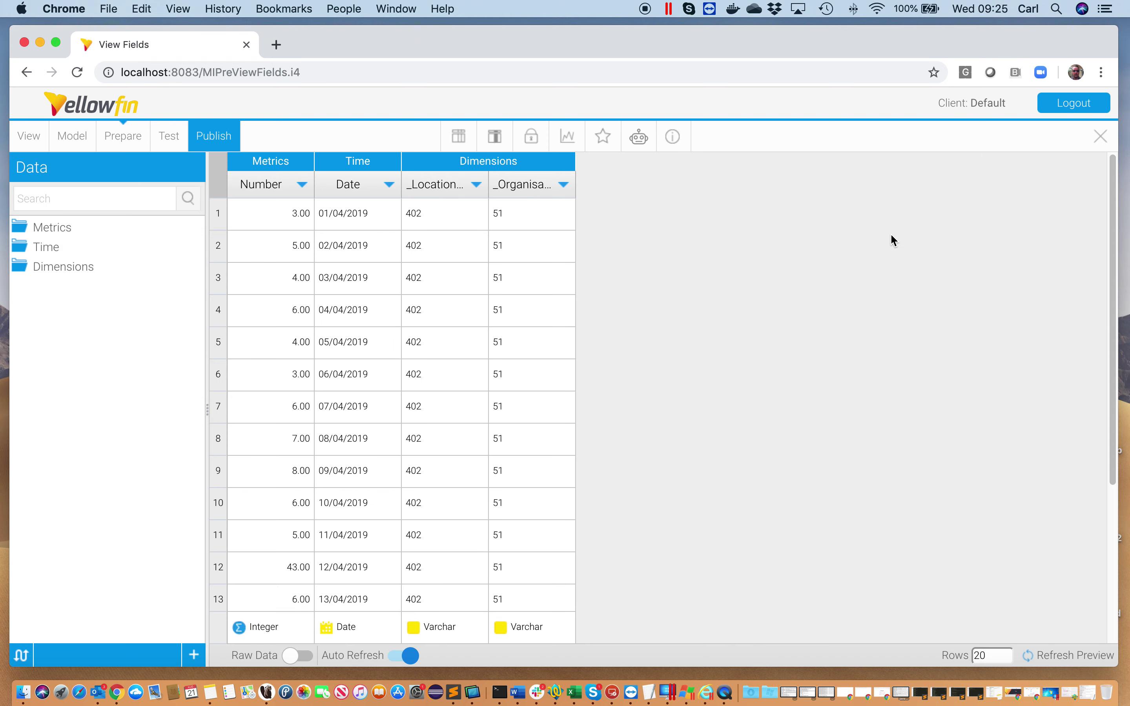
Save and publish the view as Data in Tutorial > Training
click(224, 140)
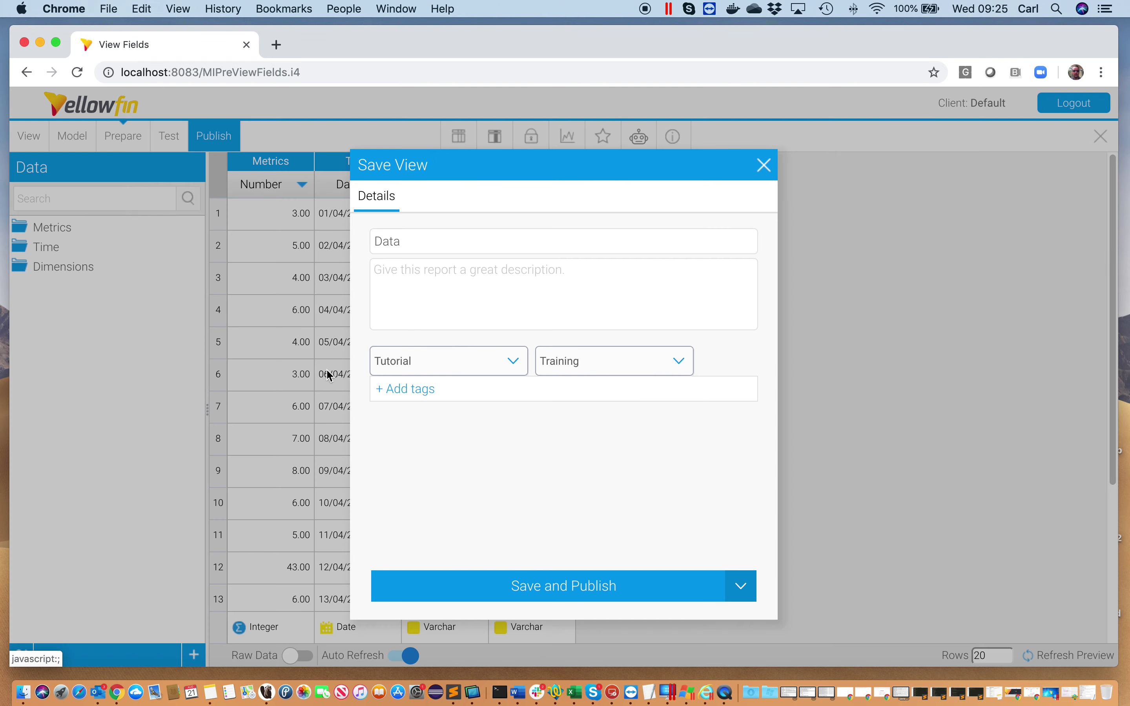
click(553, 593)
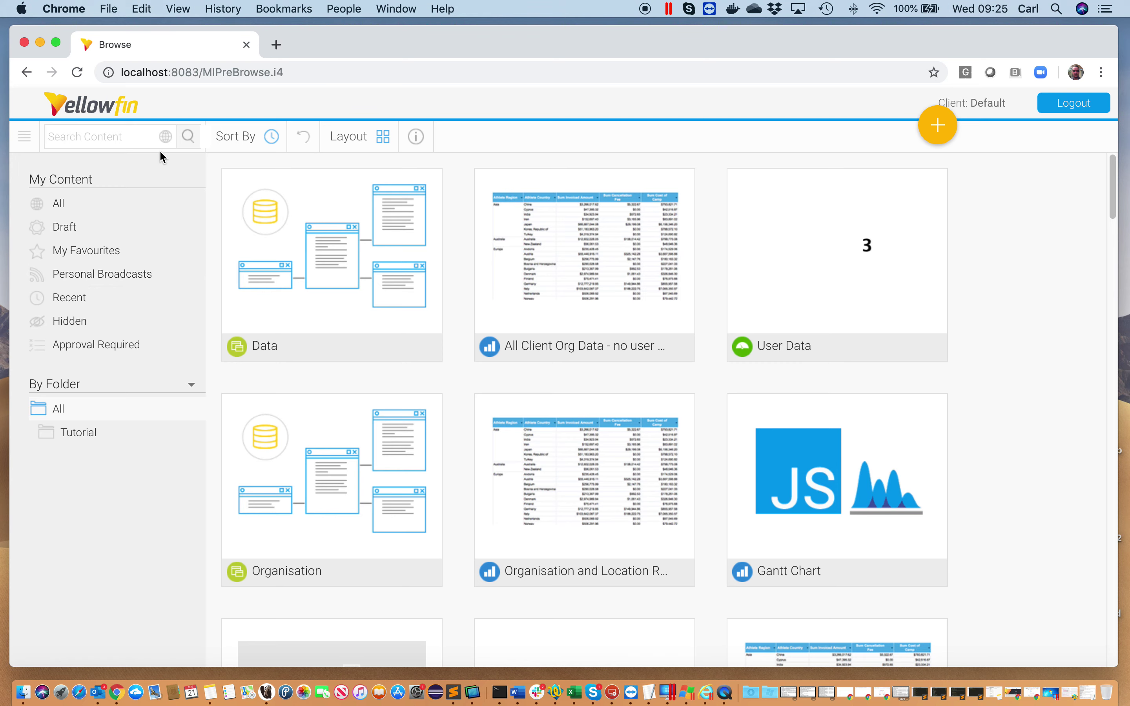
click(166, 139)
Filter the content list to Reports and open the LocationAccessFilter report
click(209, 244)
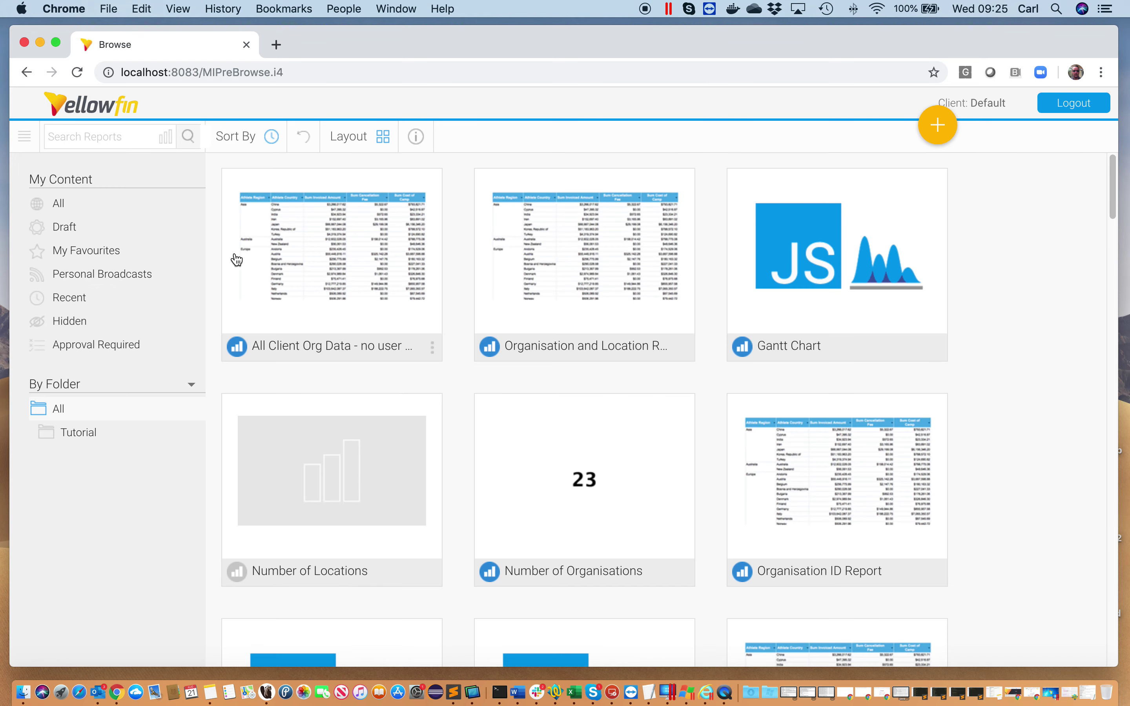
scroll(982, 452, down, 1)
scroll(980, 449, down, 6)
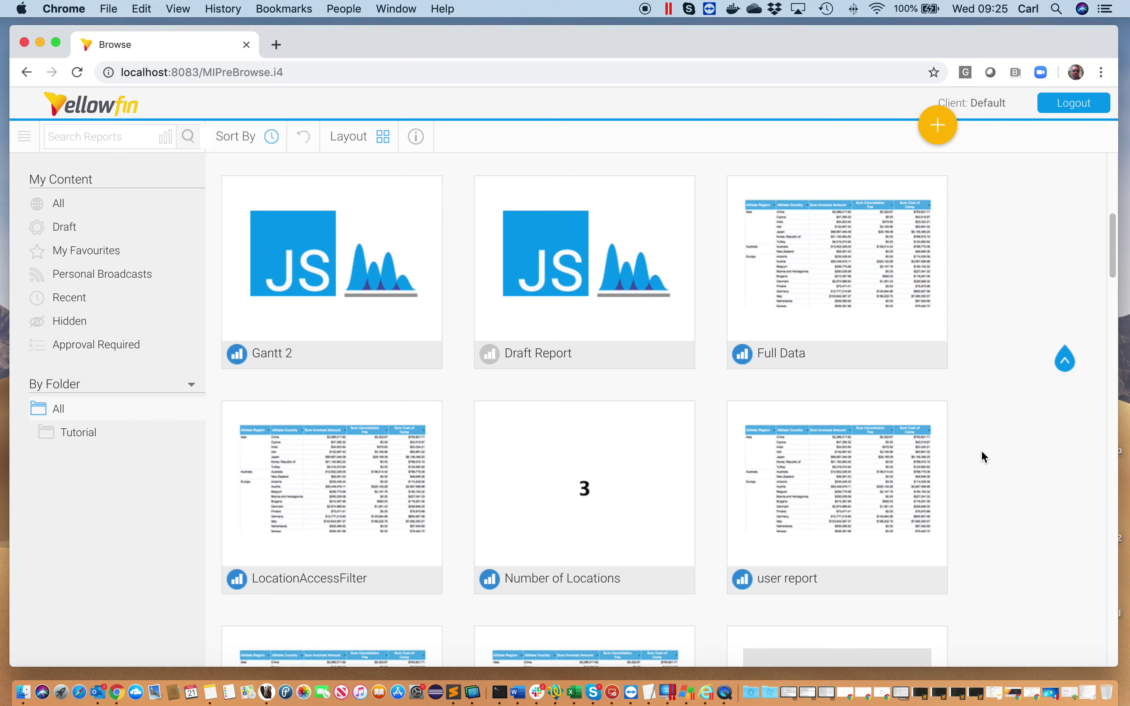
click(343, 397)
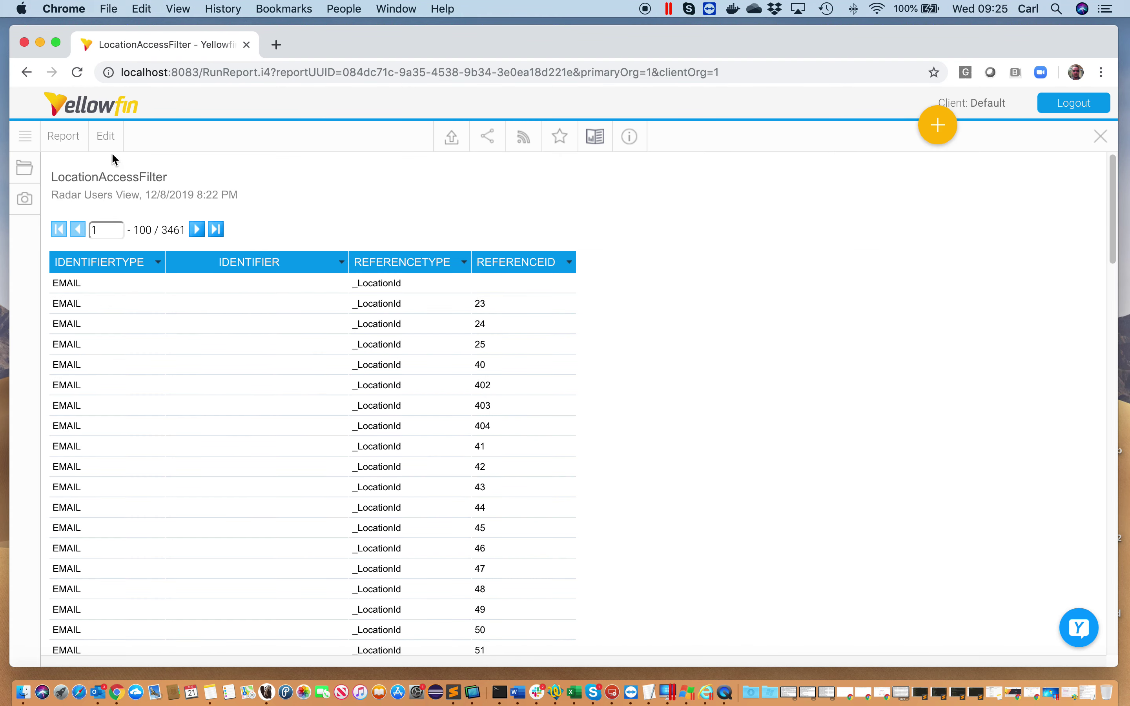
Edit the report's data into a new version and save it with Access Filters enabled
click(93, 138)
click(131, 163)
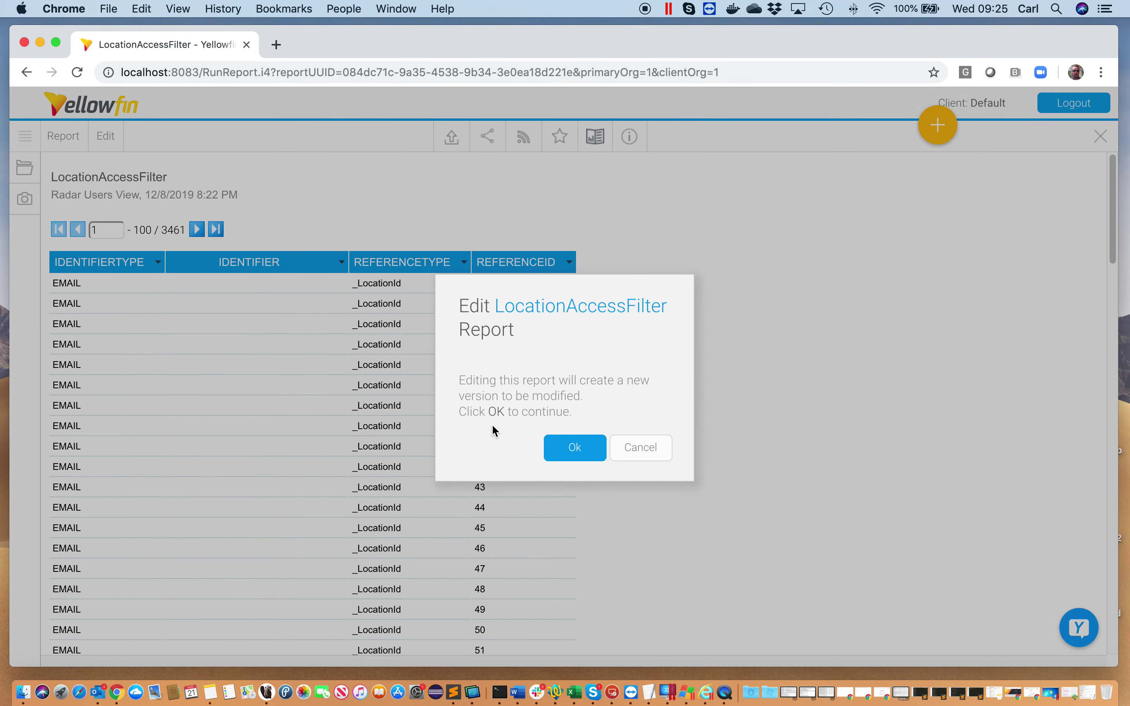
click(565, 448)
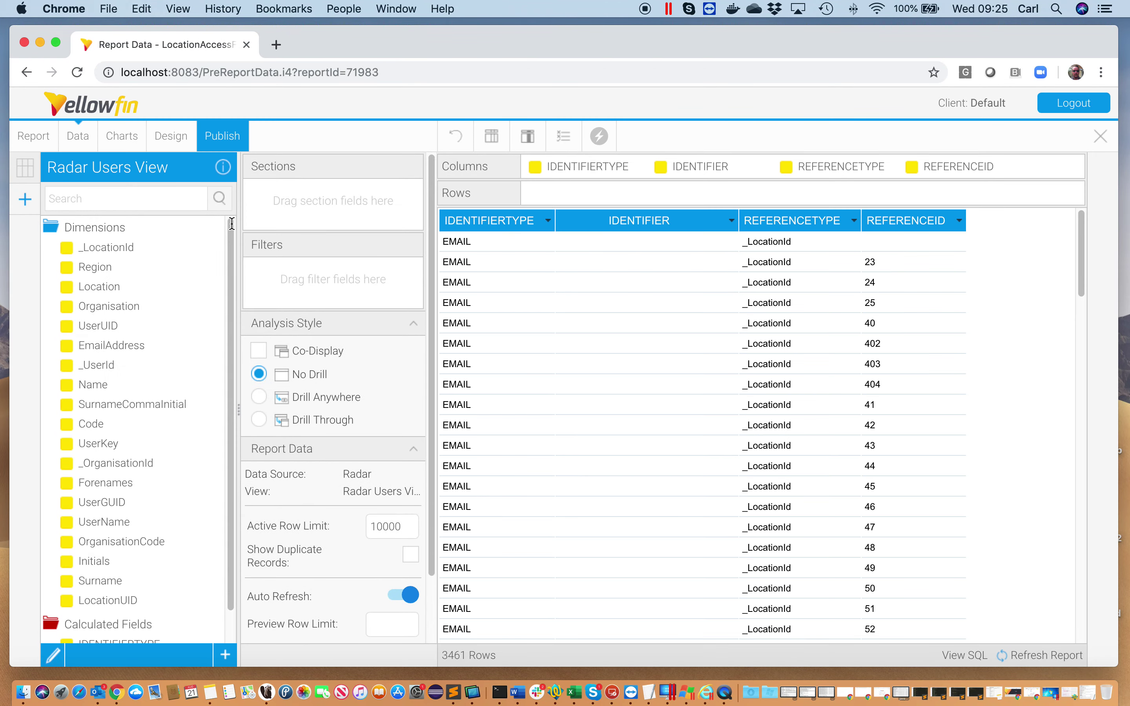
click(222, 136)
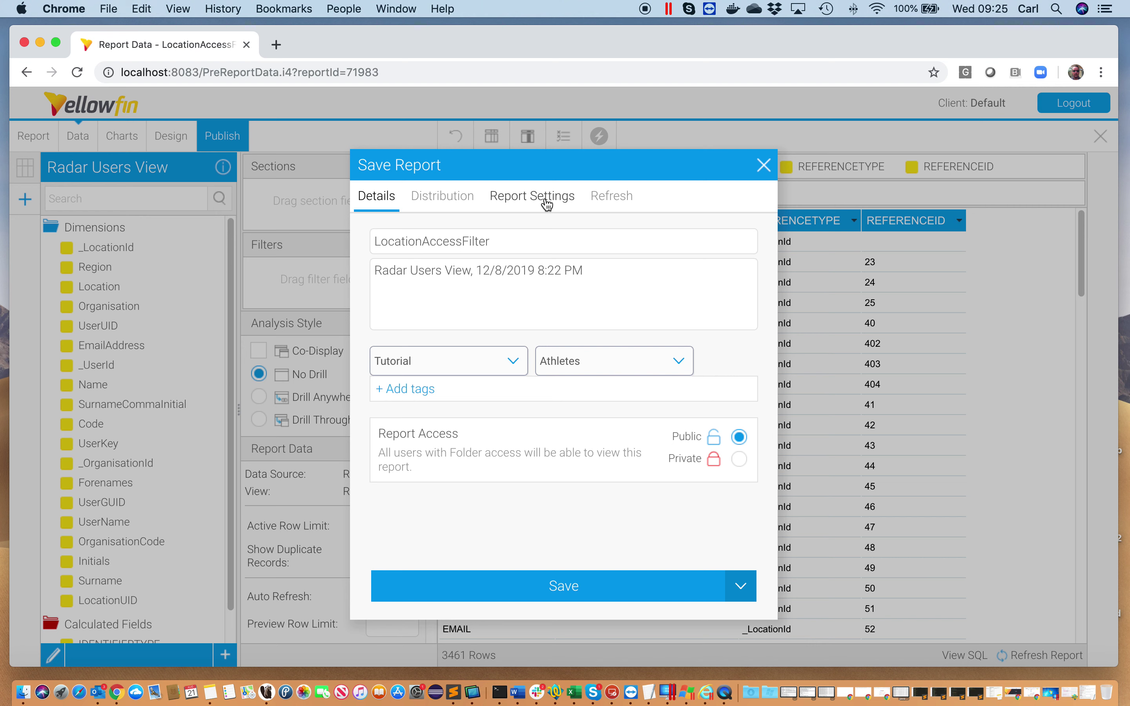
click(547, 206)
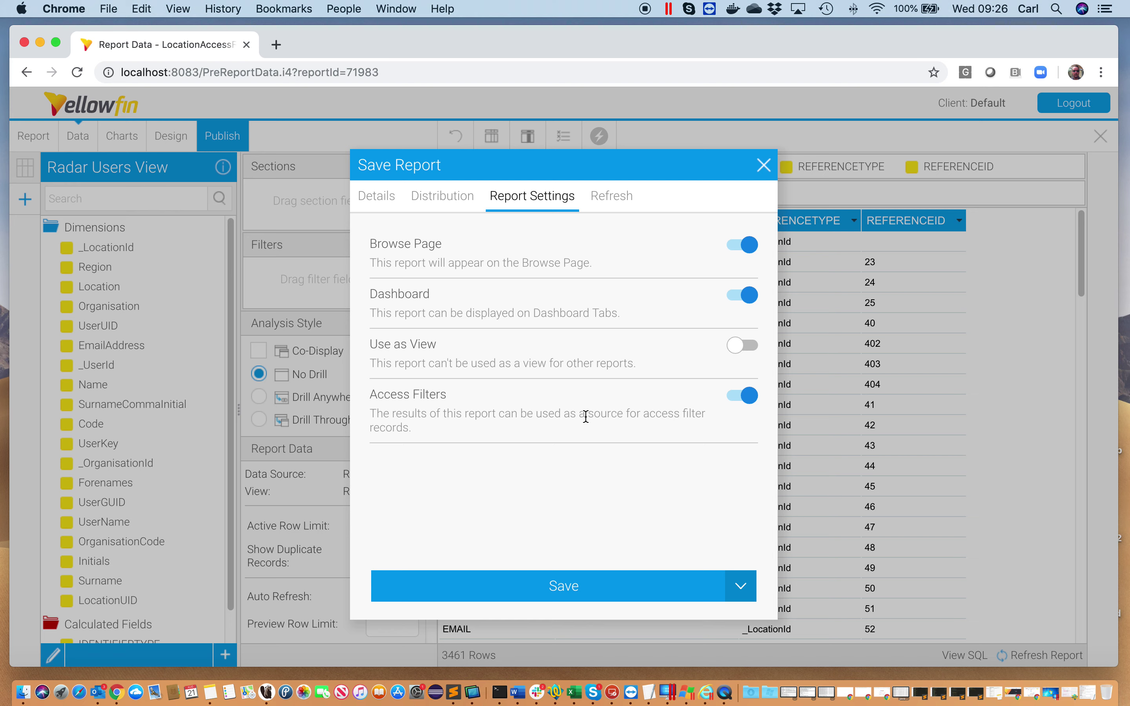
click(573, 584)
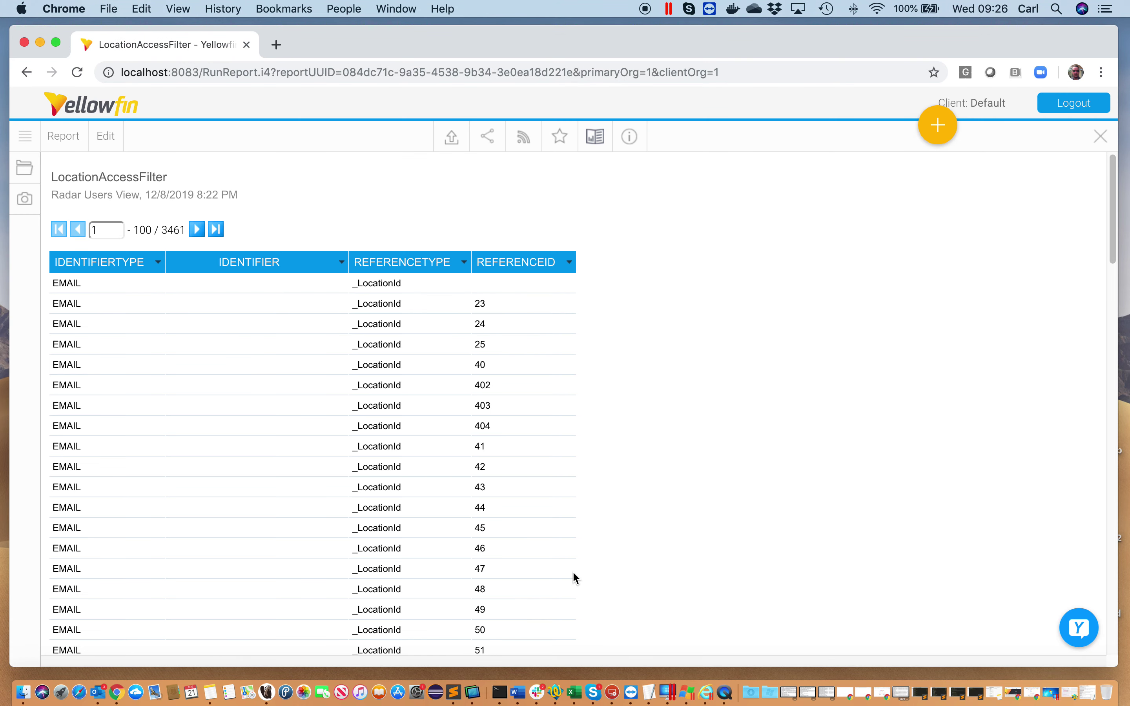
Close the report, log out, and sign back in as the Test SSO user past the licence notice
click(1099, 136)
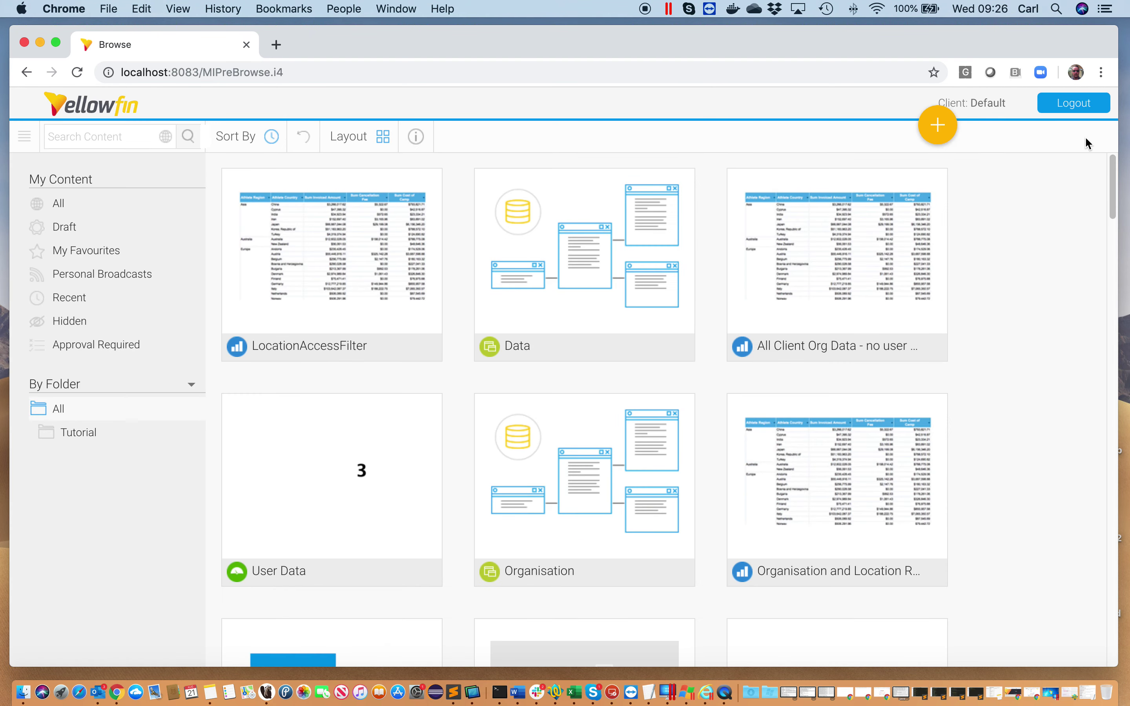
click(1073, 103)
click(673, 139)
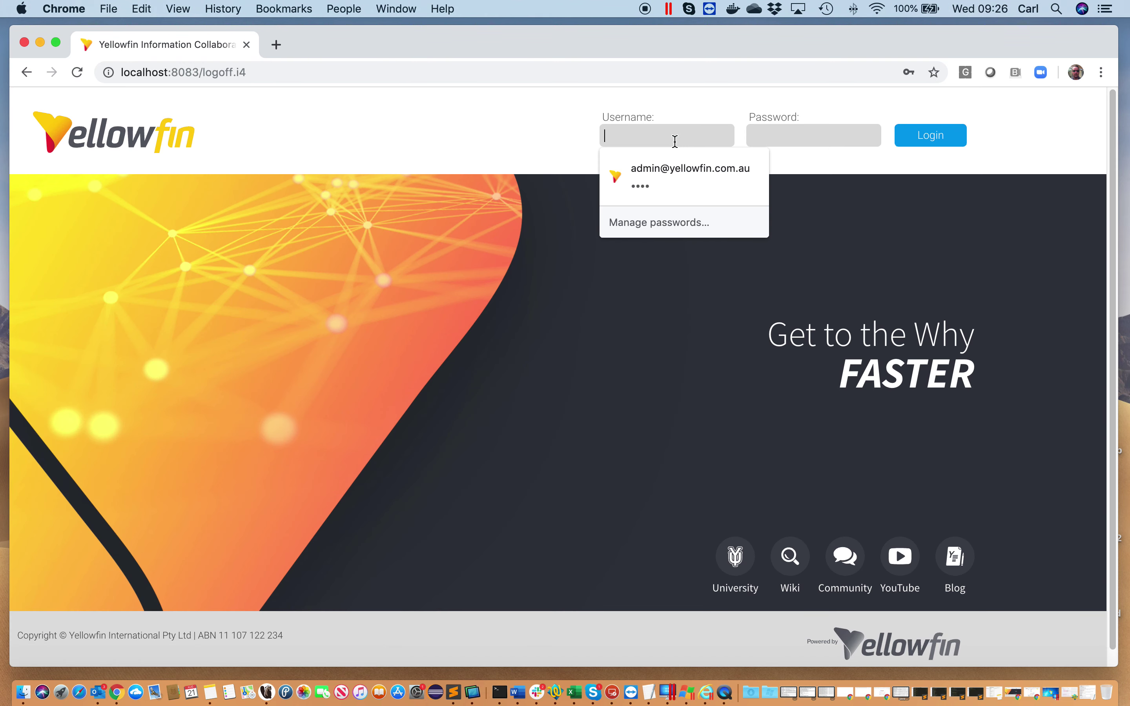
text(ra)
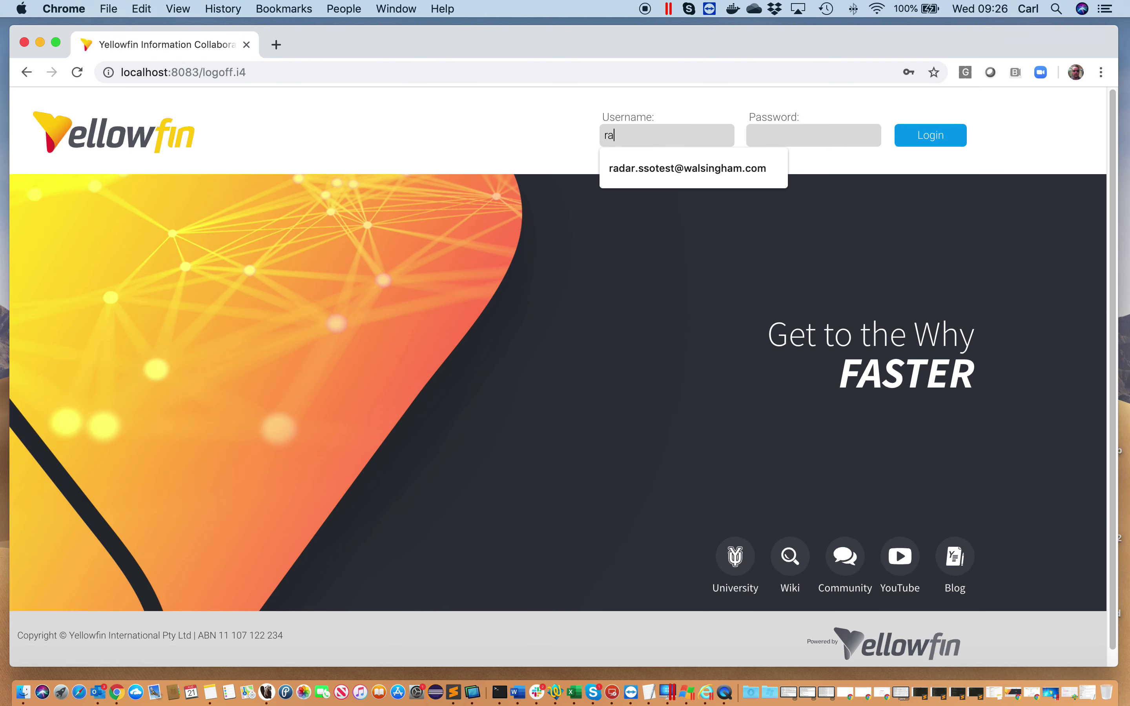
click(661, 170)
click(794, 134)
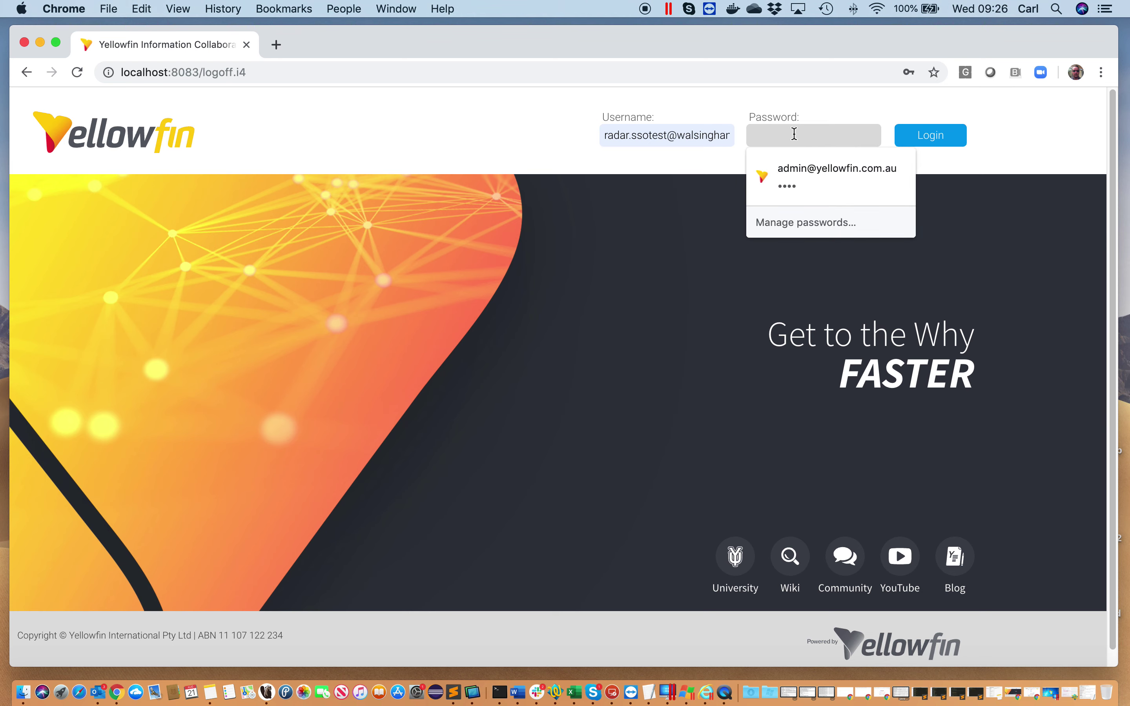
text(test)
click(931, 138)
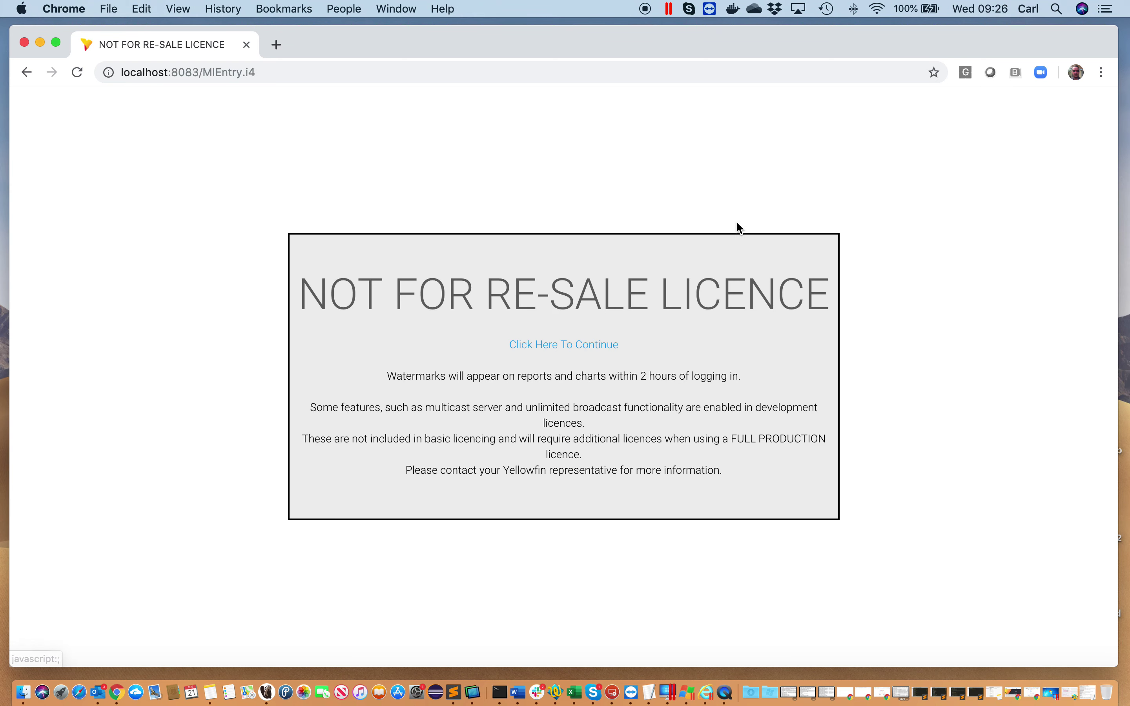
click(600, 346)
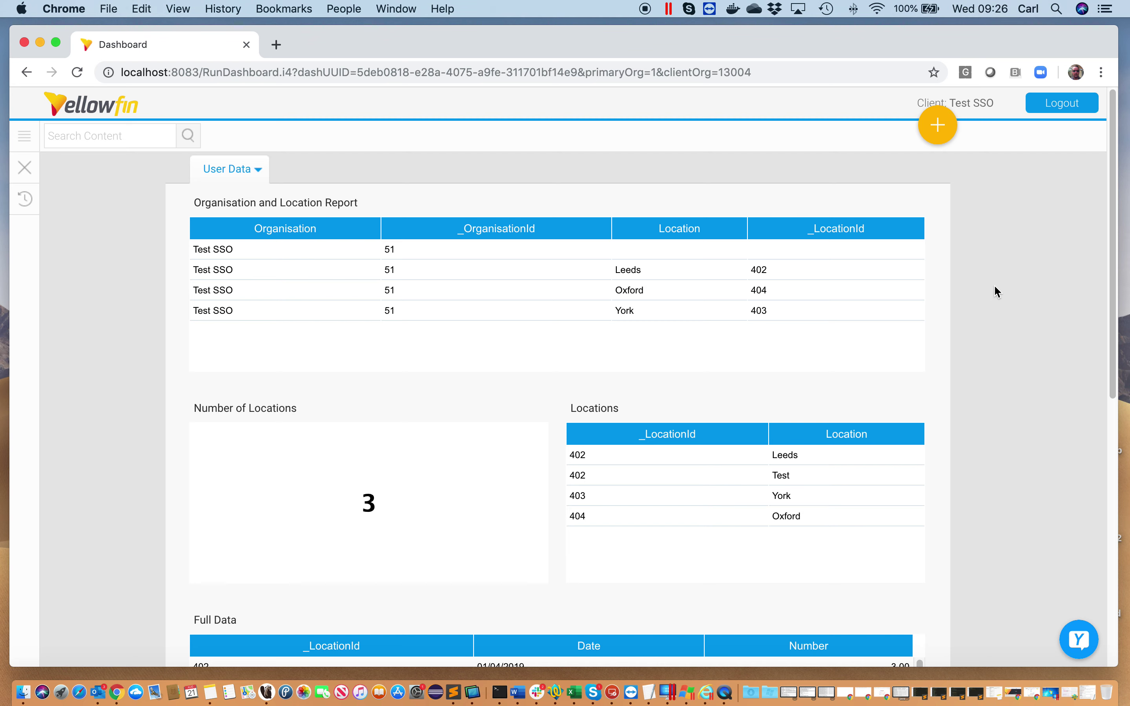
scroll(997, 287, down, 4)
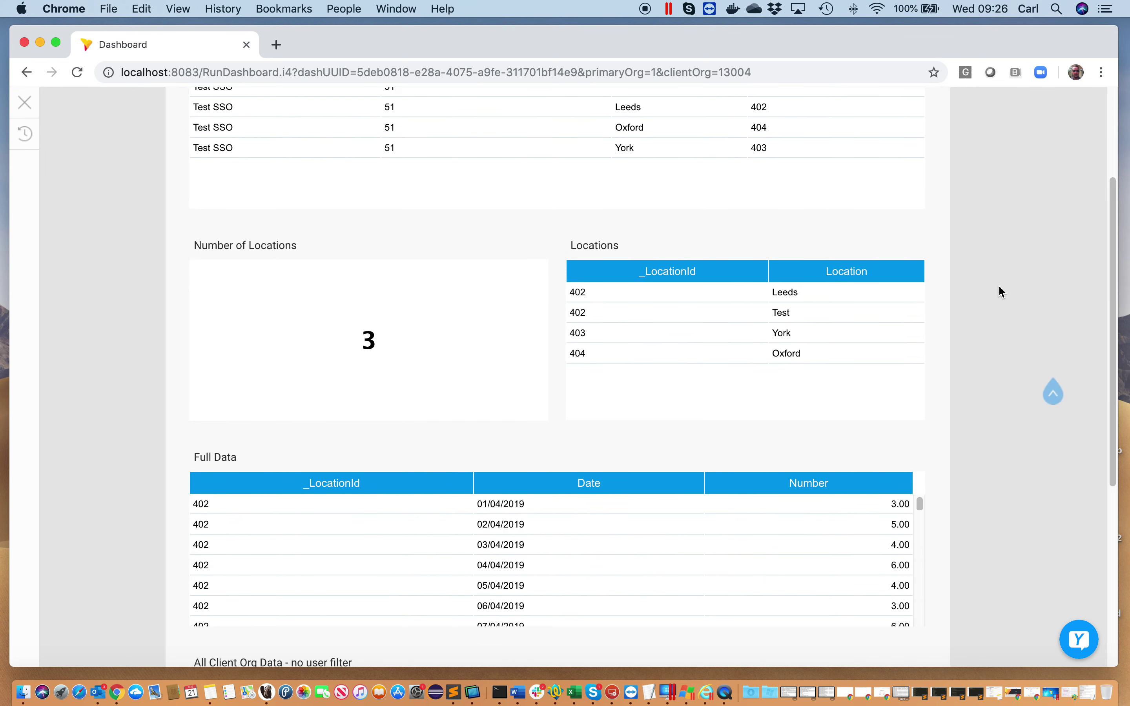
scroll(1000, 287, down, 3)
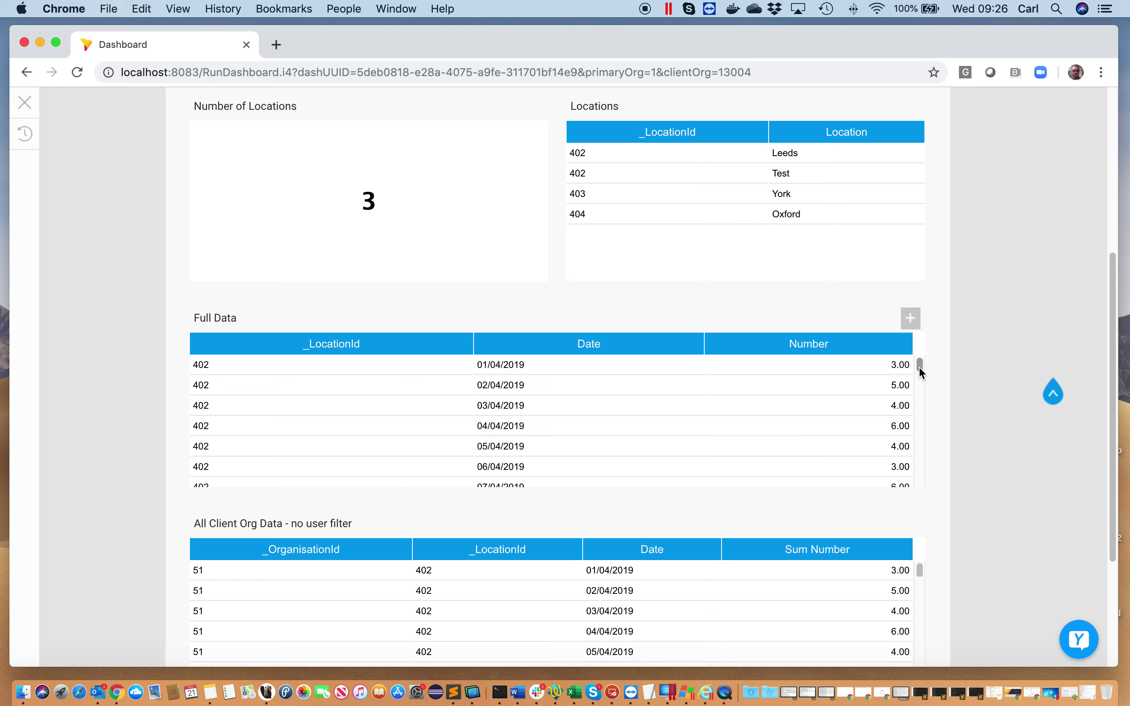
mouse_move(919, 366)
mouse_down()
mouse_move(906, 481)
mouse_move(923, 365)
mouse_up()
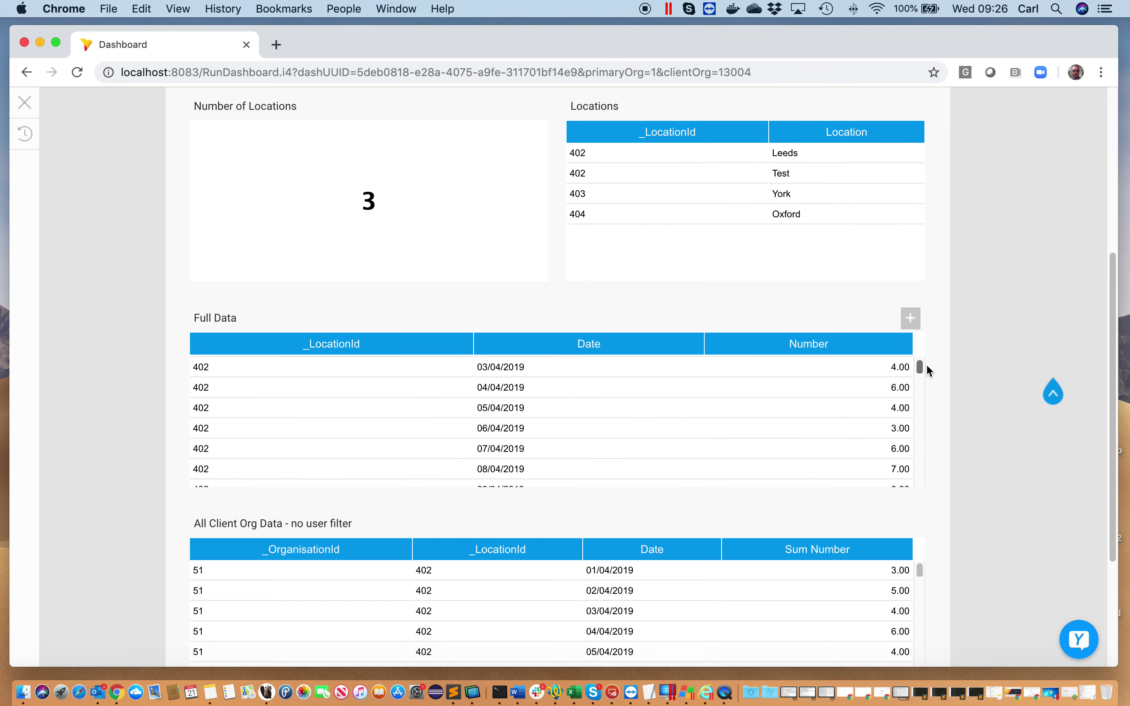
scroll(974, 335, up, 5)
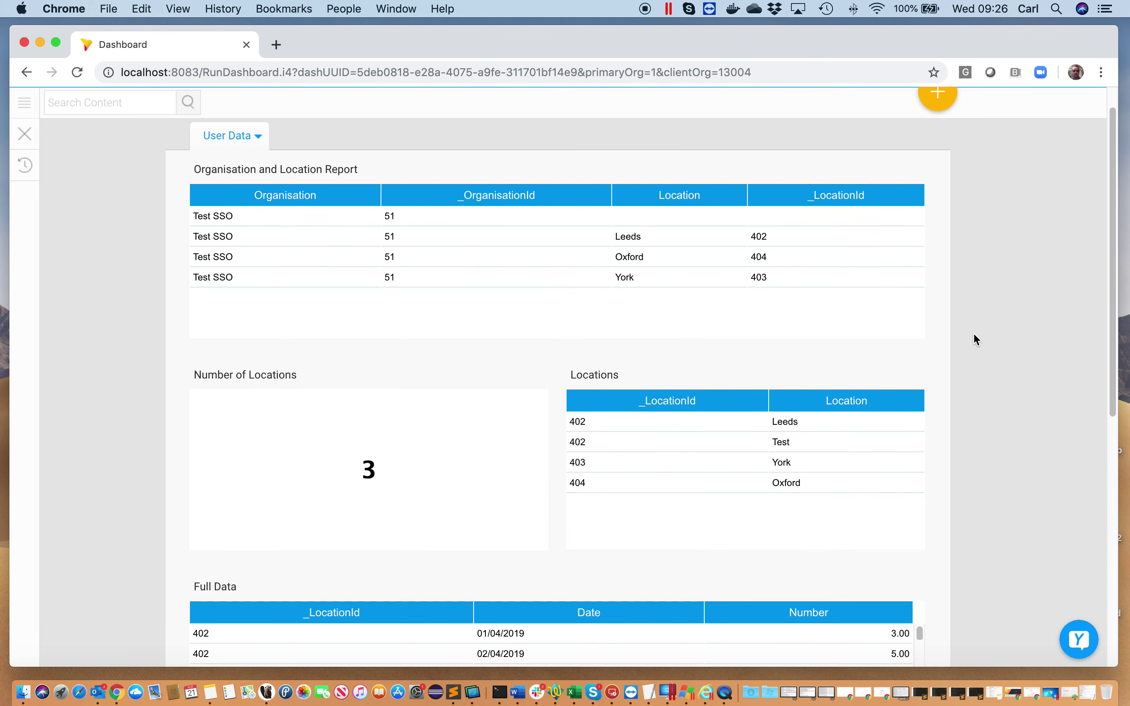
Log out and sign in as the next test user from the suggested logins
click(1055, 100)
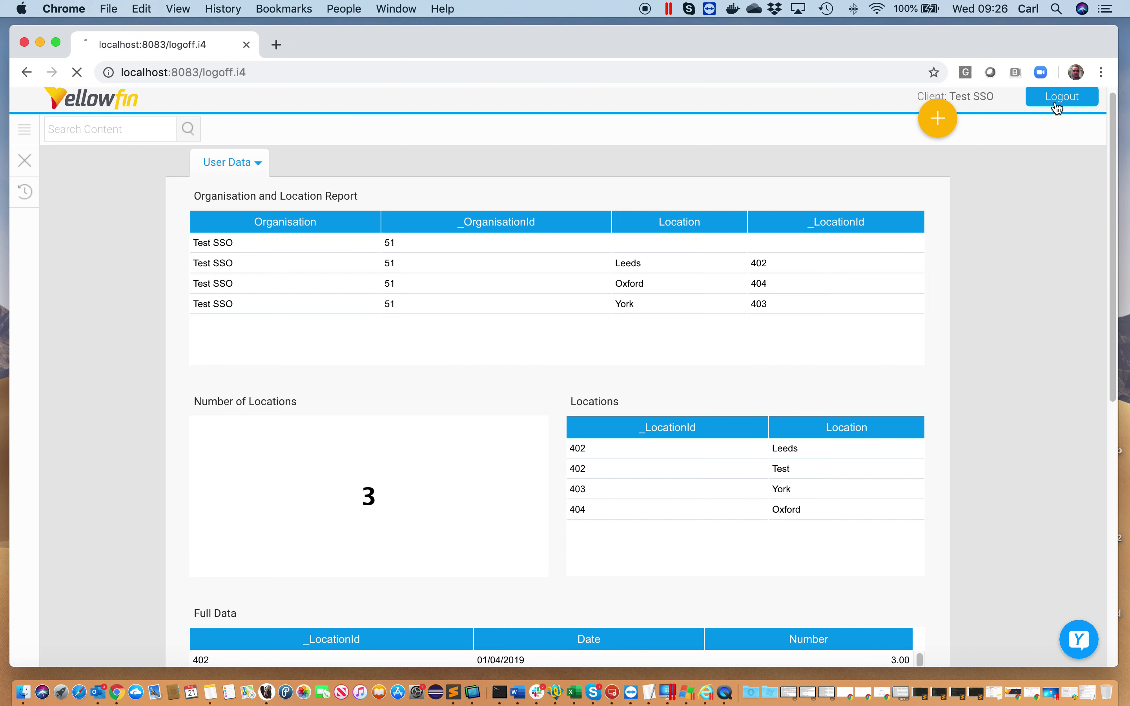
click(647, 136)
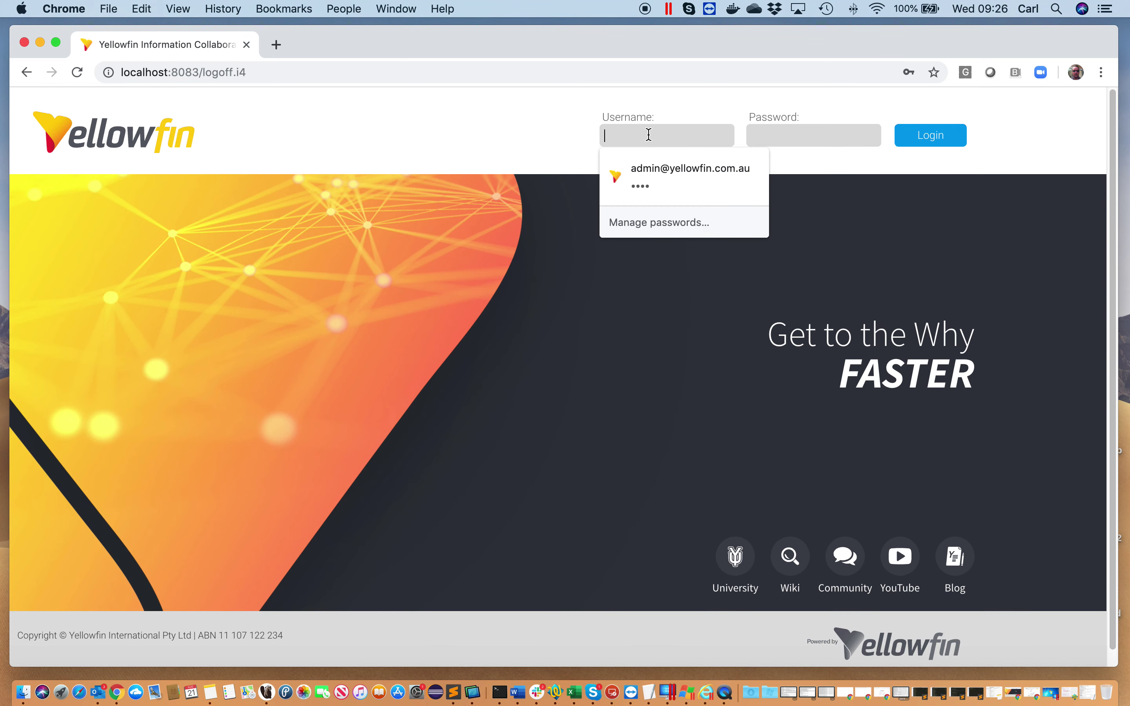
text(1)
click(668, 165)
click(766, 138)
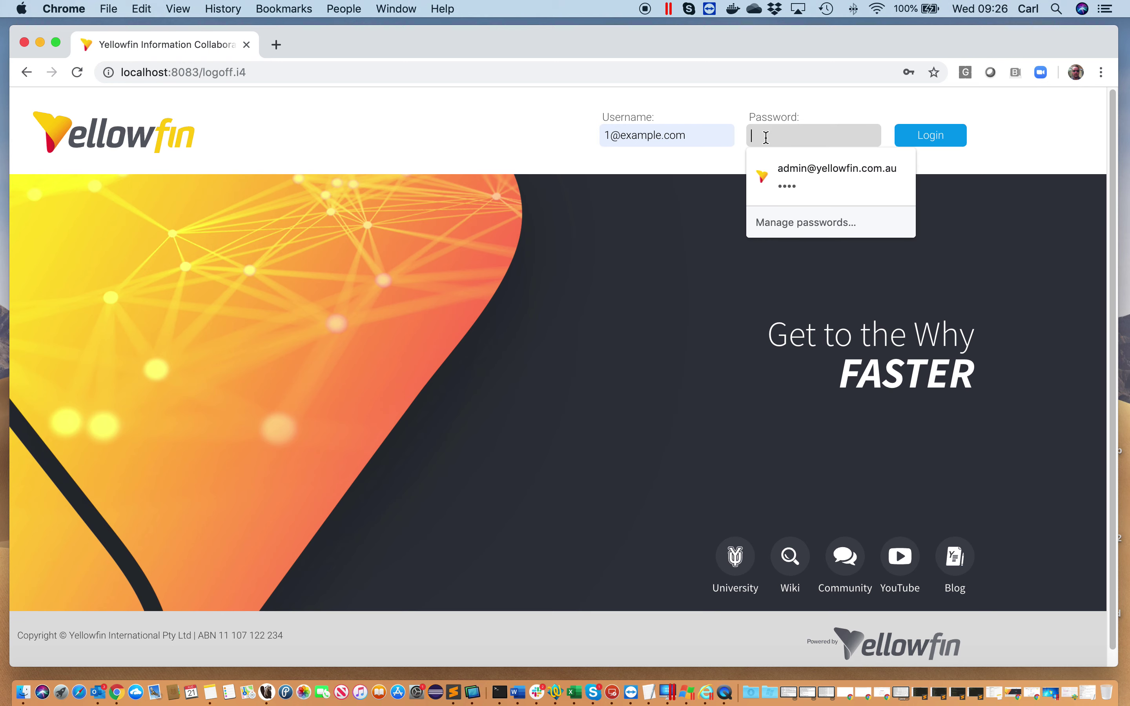
text(test)
click(913, 142)
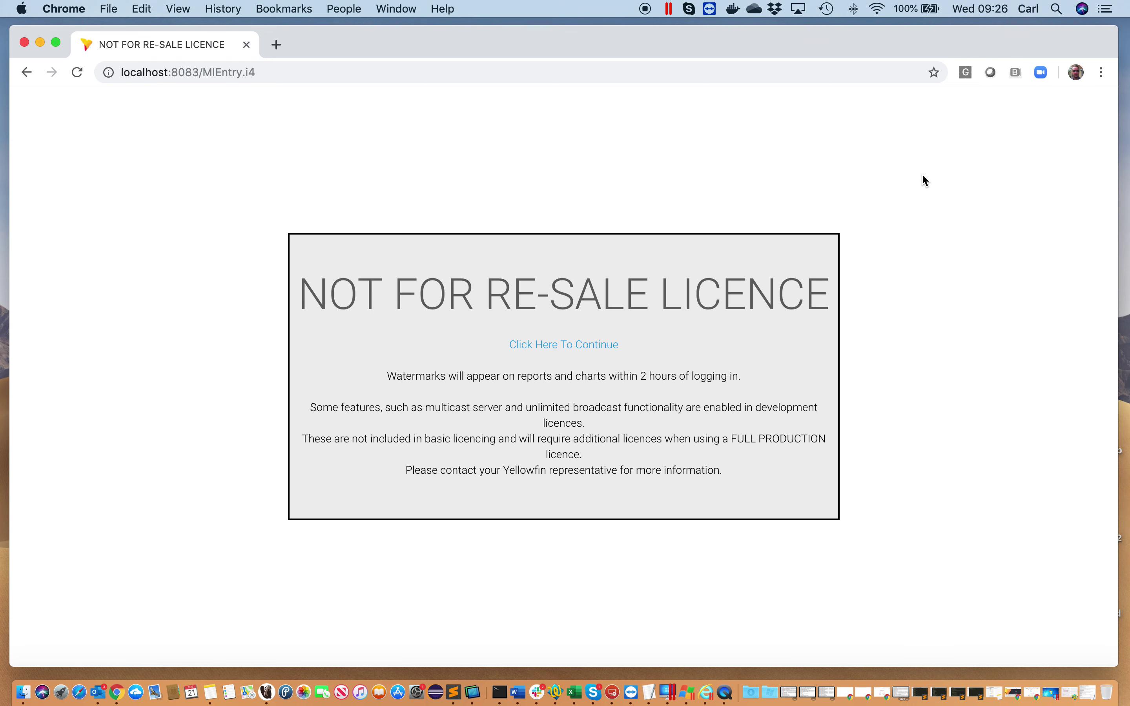
click(593, 346)
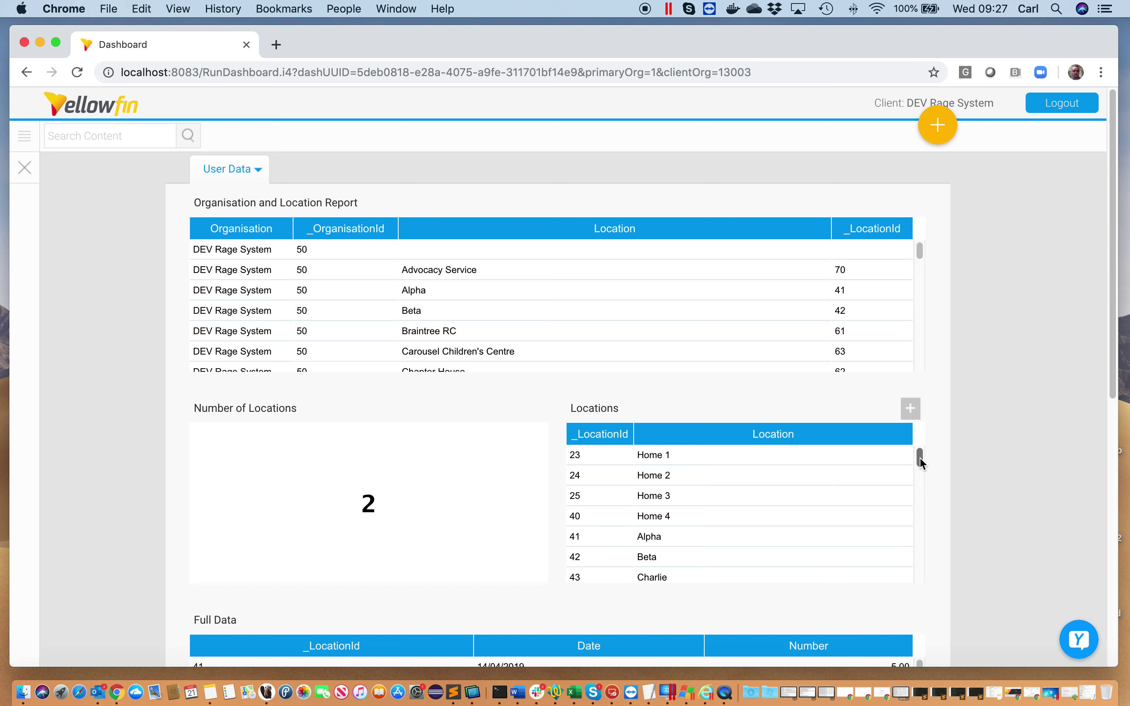
Scroll through the DEV Rage System Locations and Full Data tables, then sign out
drag(920, 459, 978, 420)
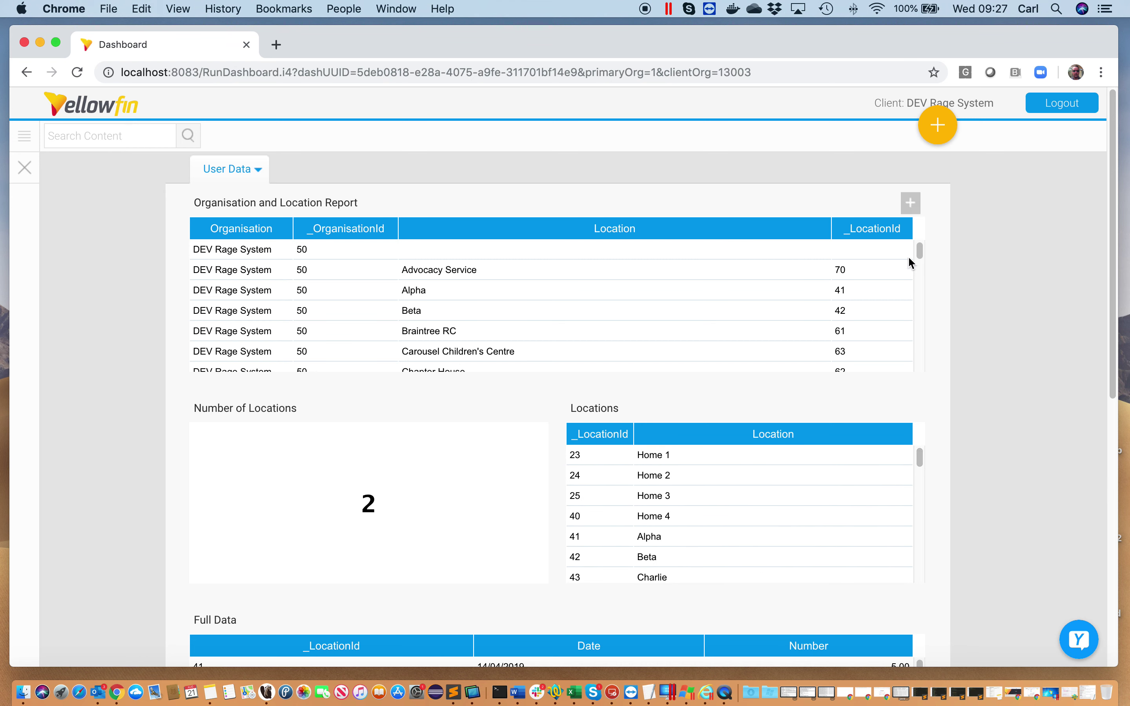
scroll(991, 348, down, 10)
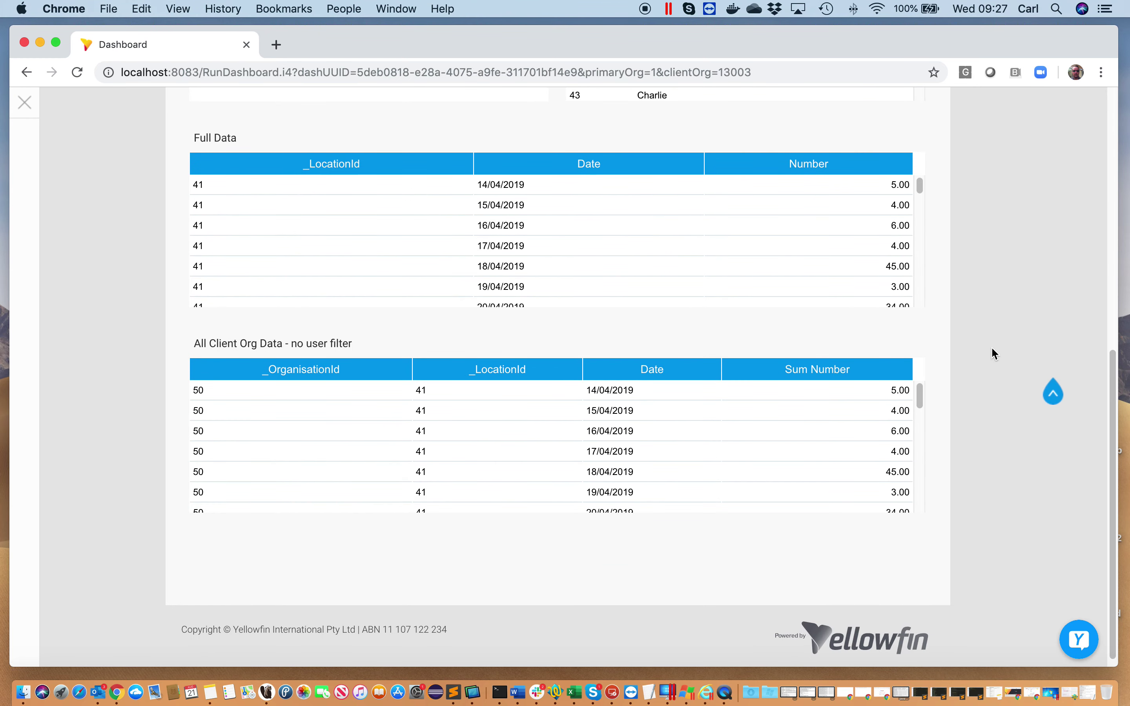
drag(919, 190, 929, 328)
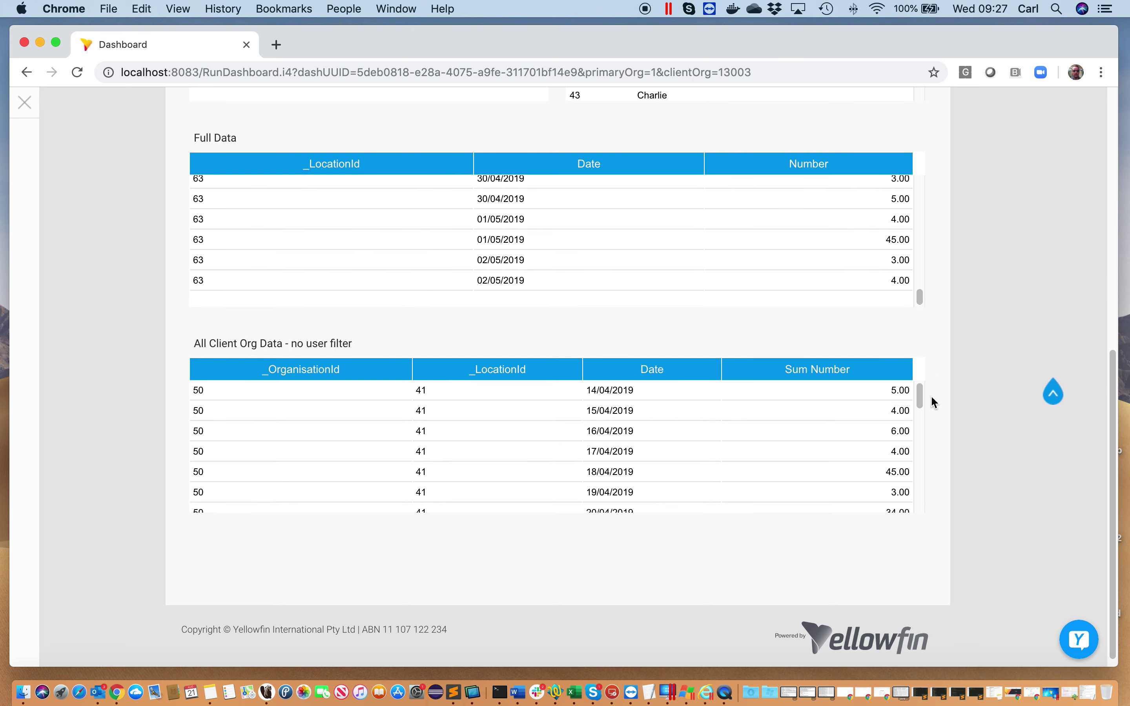
drag(921, 396, 931, 435)
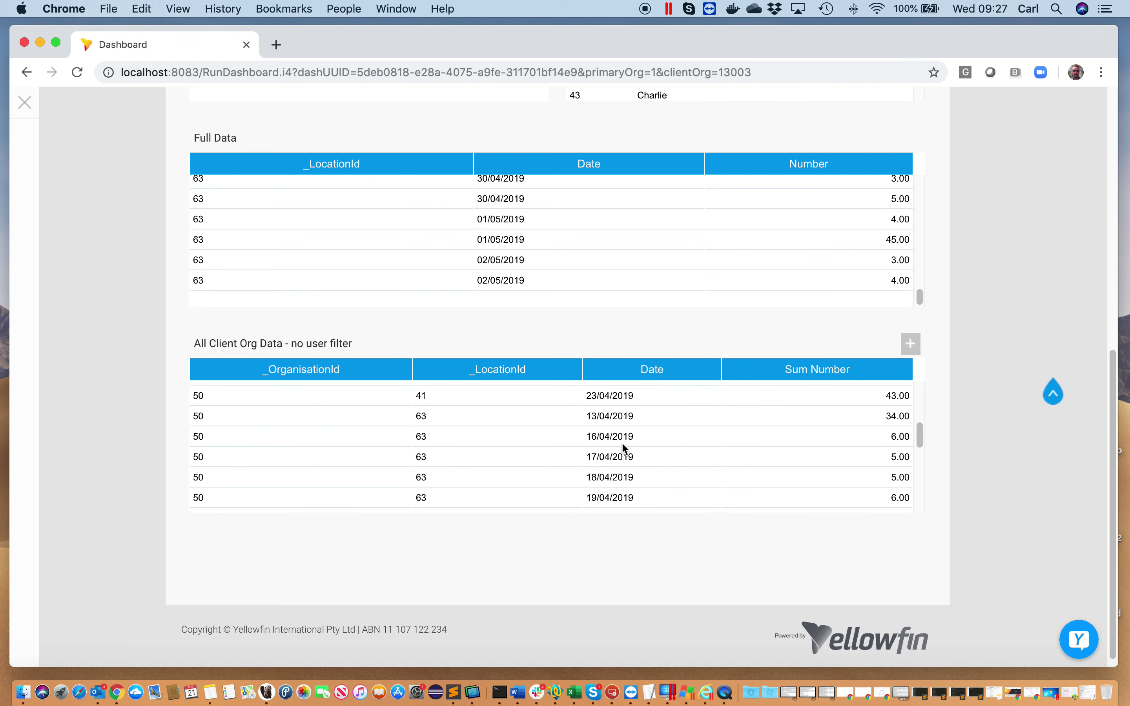
drag(919, 437, 975, 328)
scroll(974, 329, up, 5)
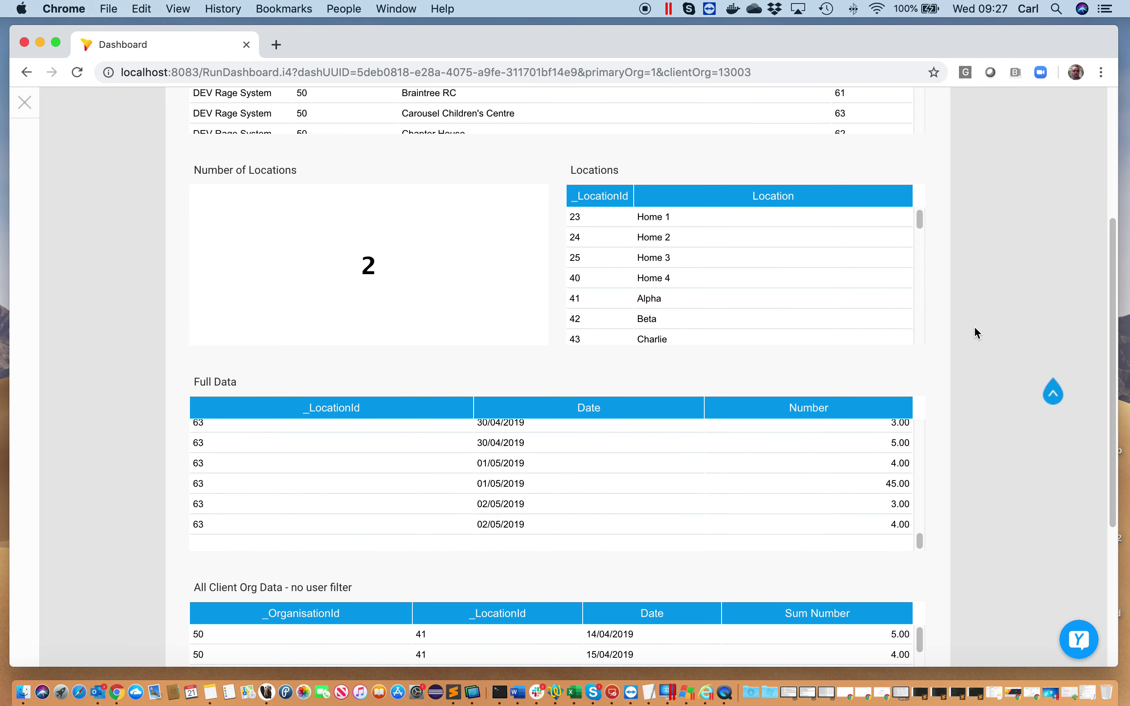
drag(921, 220, 946, 193)
scroll(1006, 263, up, 3)
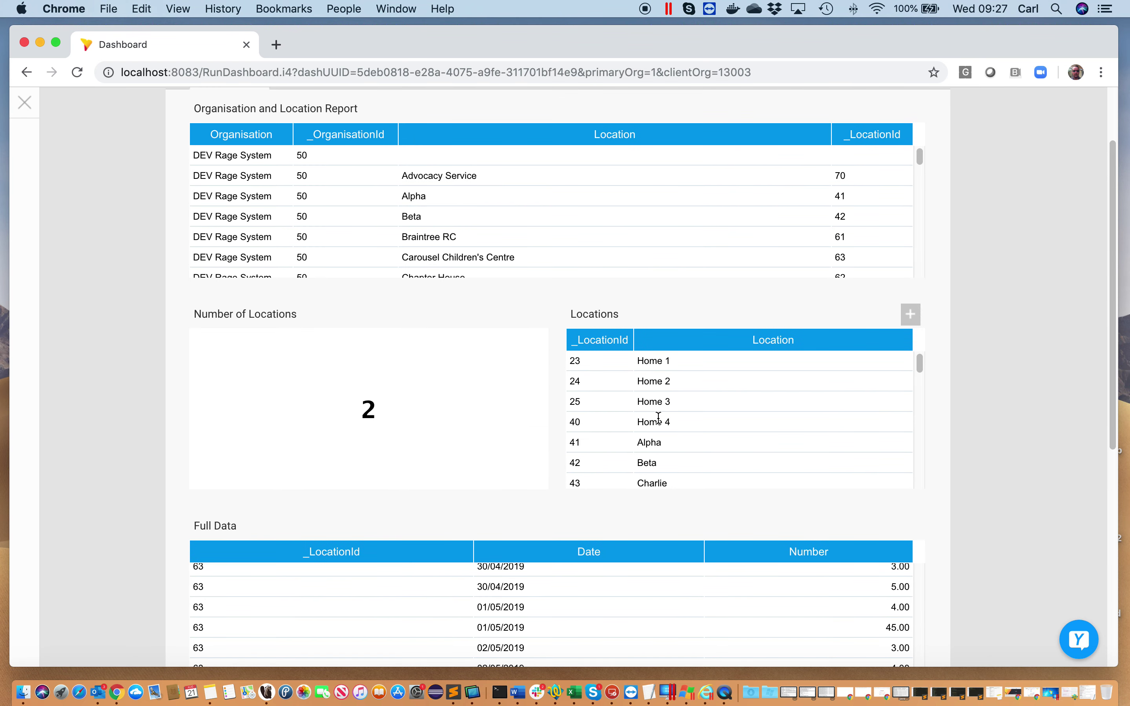
scroll(983, 492, down, 4)
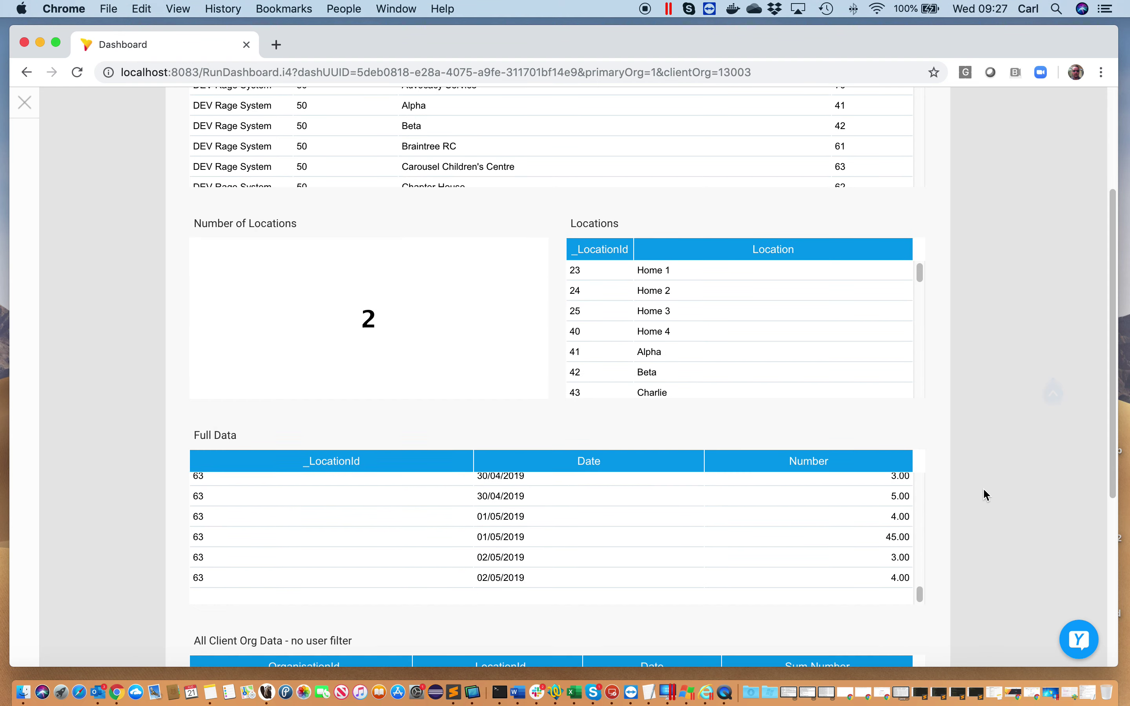
mouse_move(918, 505)
mouse_down()
mouse_move(924, 376)
mouse_move(928, 502)
mouse_up()
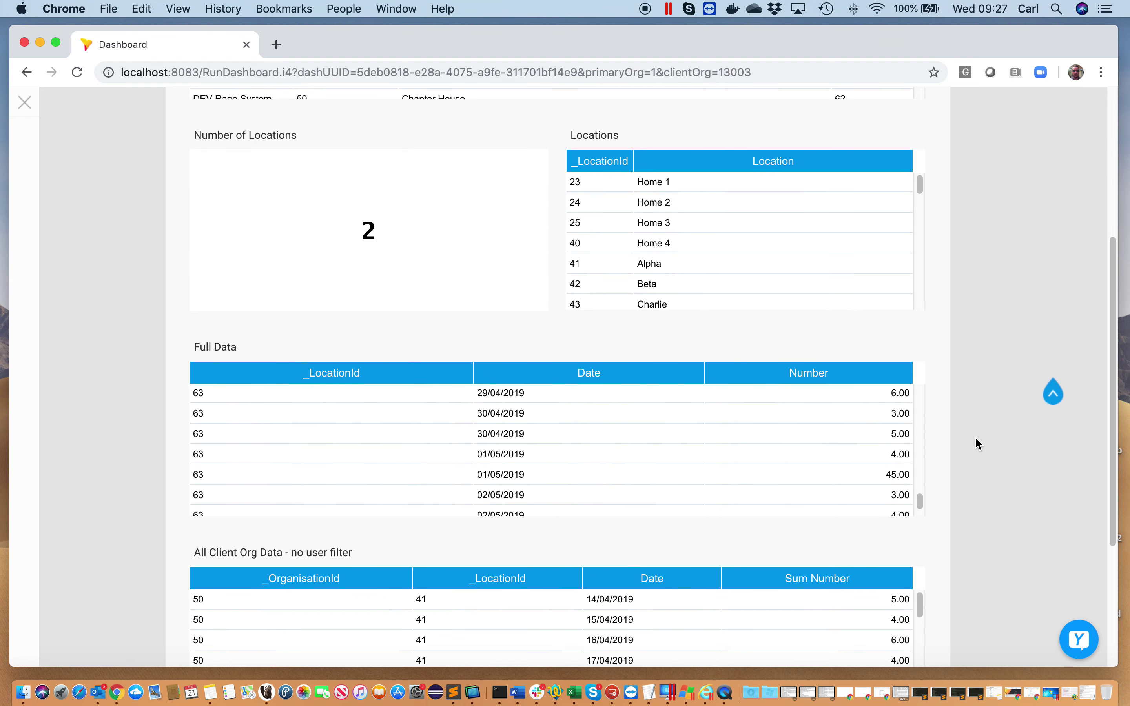
scroll(983, 347, up, 6)
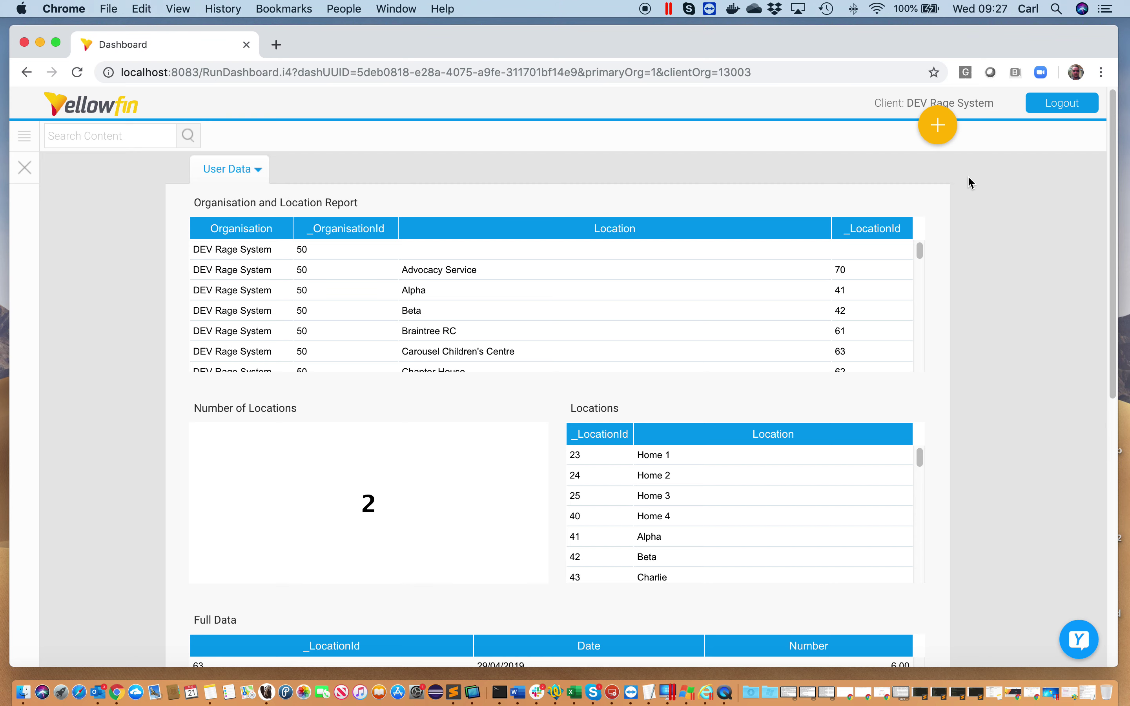
click(1051, 113)
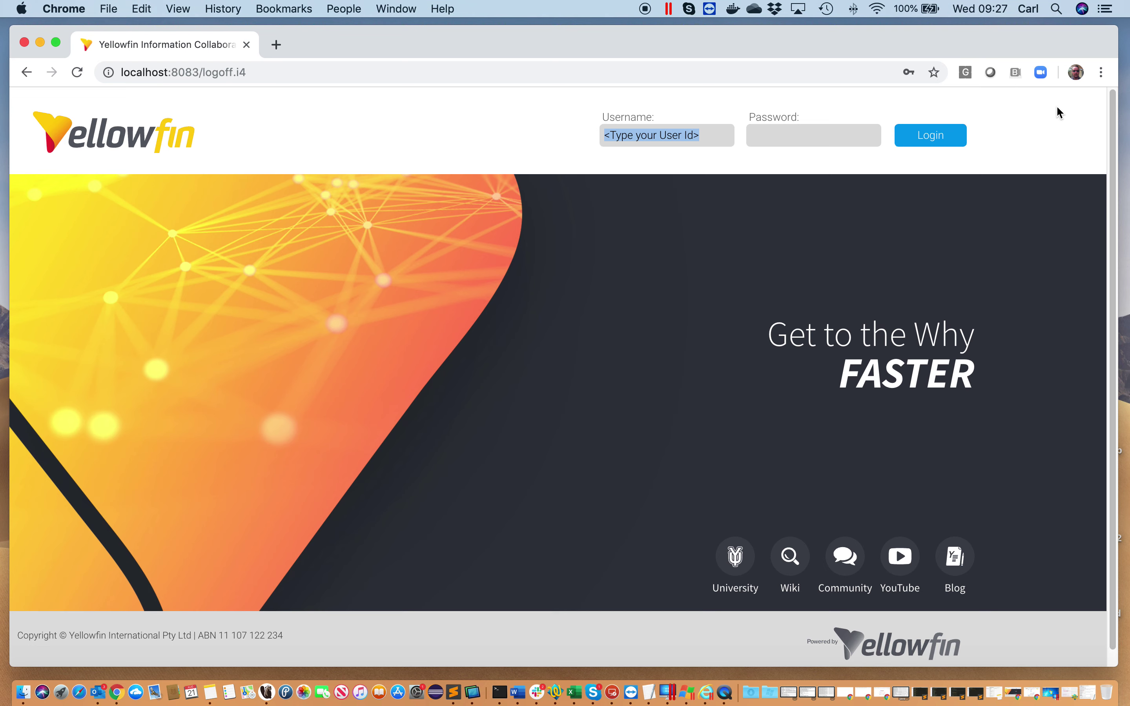
Sign in as administrator using the saved credentials
click(643, 138)
click(677, 162)
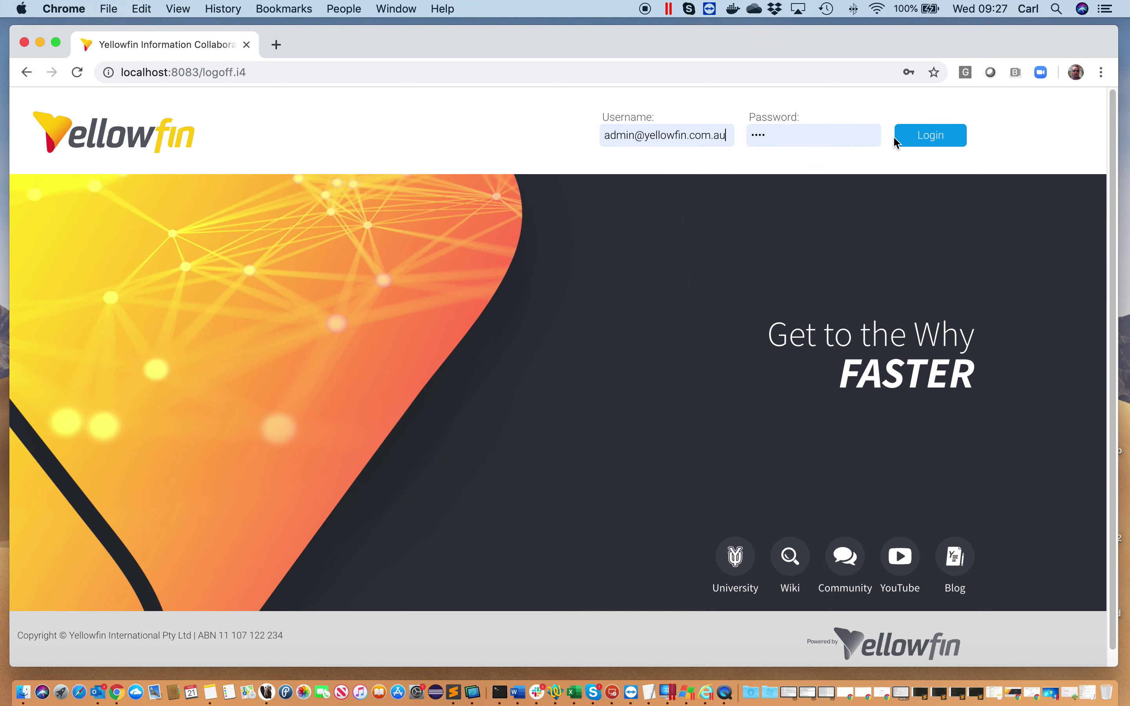
click(955, 136)
click(548, 345)
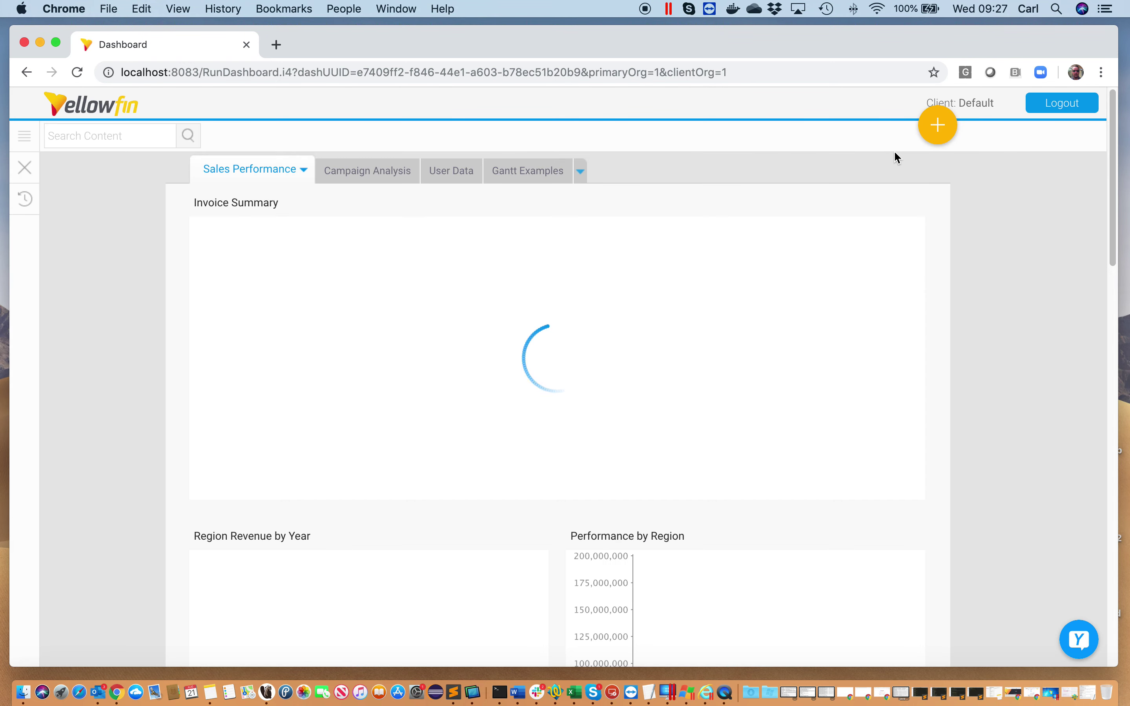
Create a new report on the Data view with Date and Sum Number as columns
click(934, 132)
click(899, 196)
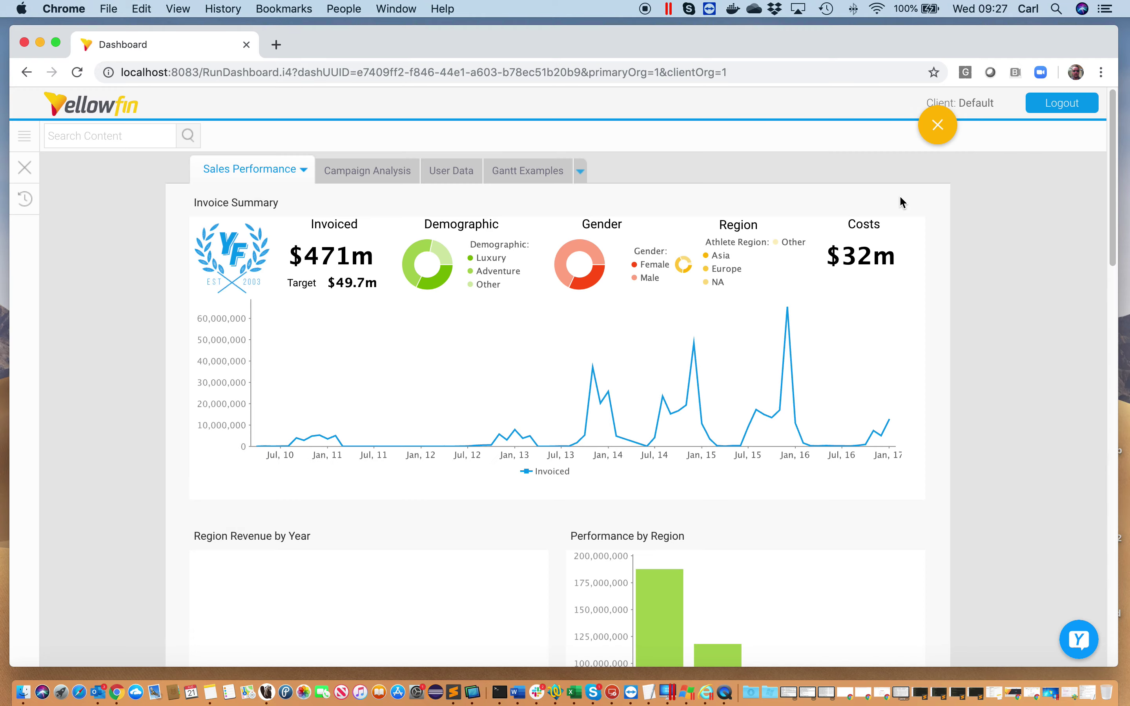
click(367, 399)
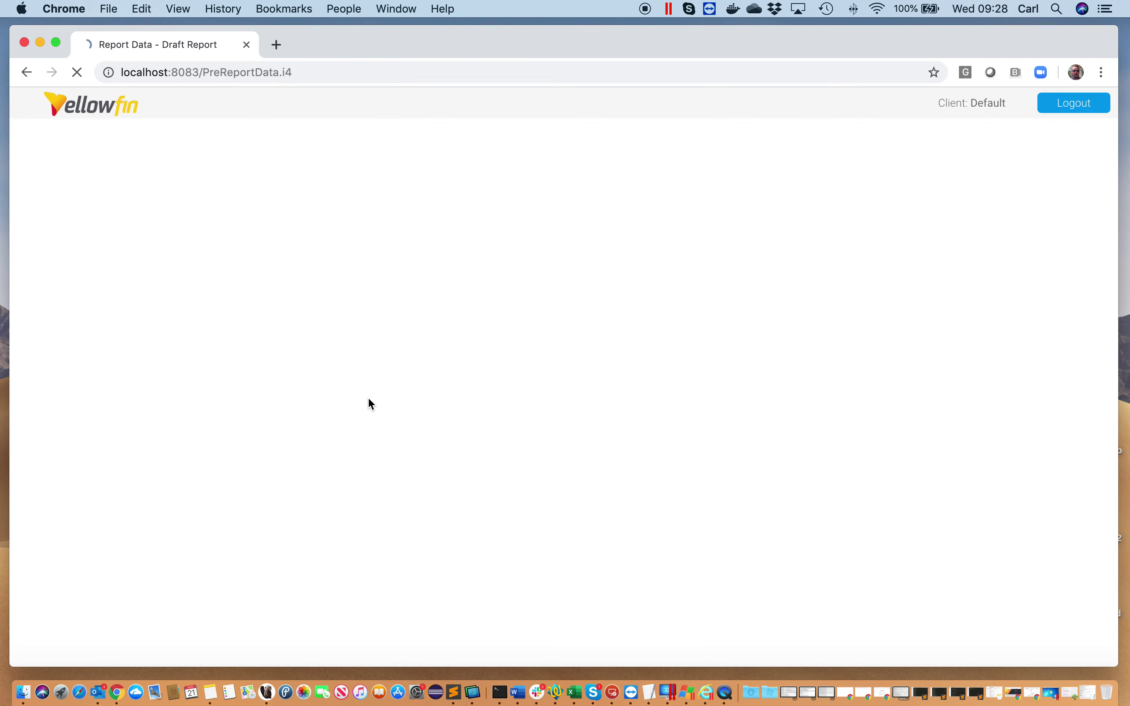
click(84, 228)
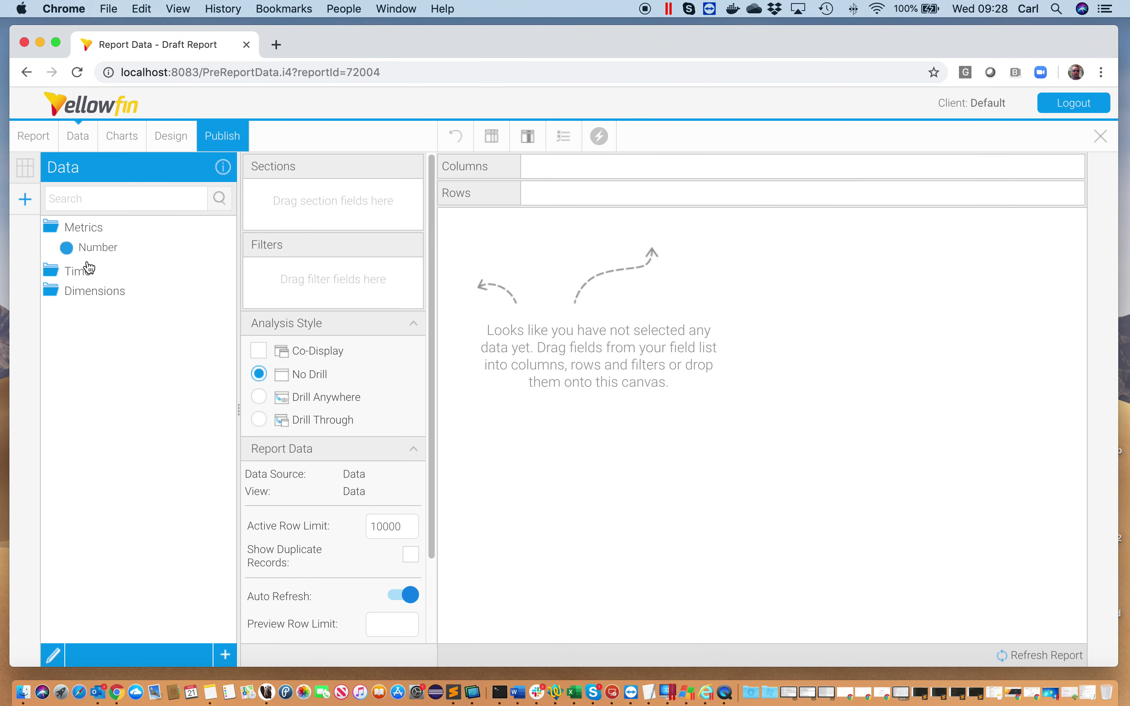
click(90, 269)
click(92, 316)
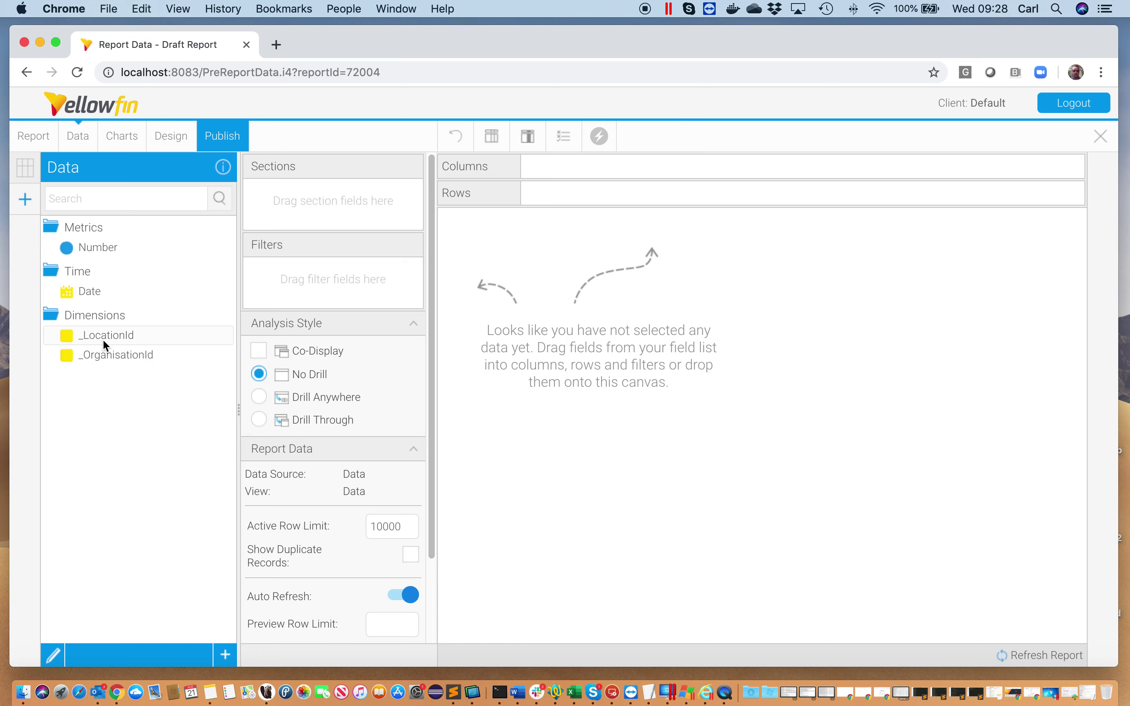
double_click(130, 291)
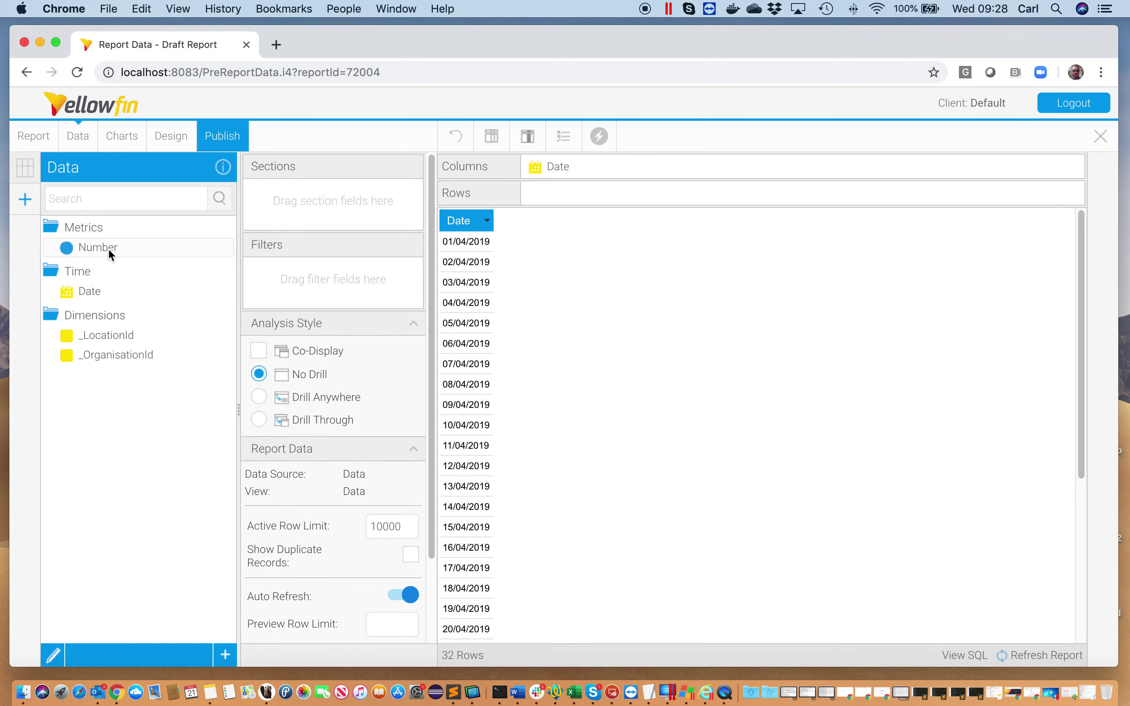
drag(108, 248, 761, 299)
scroll(369, 453, down, 3)
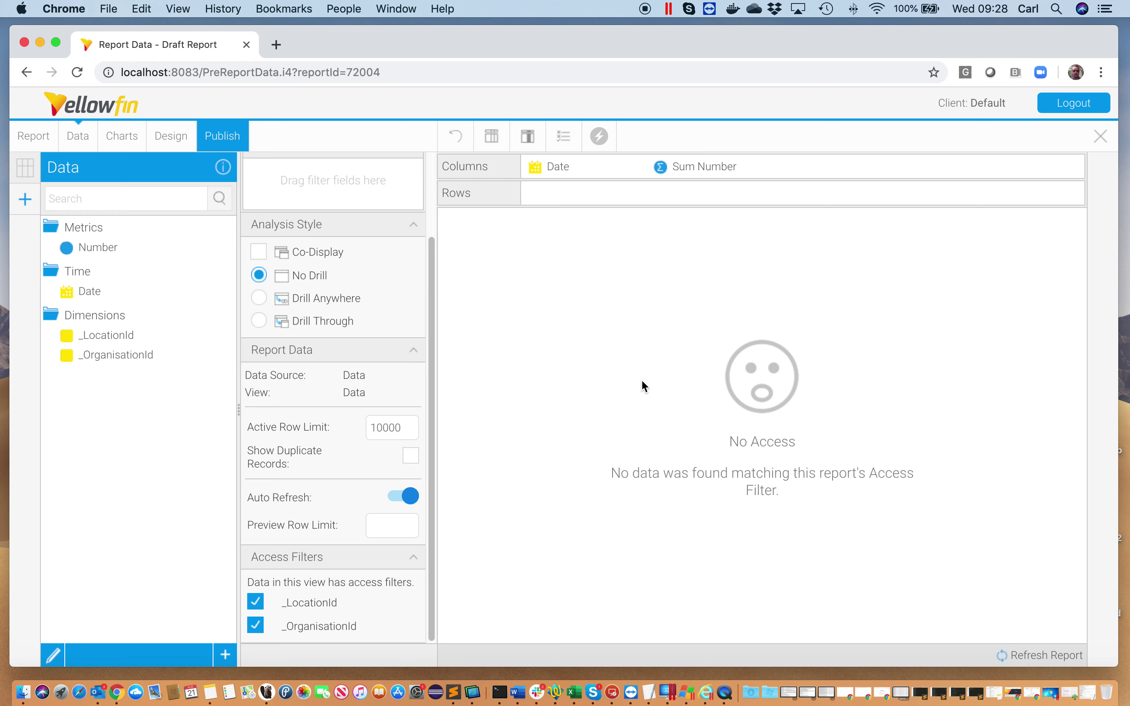
Publish the report as 'Test@' in the Tutorial > Training folder
click(245, 144)
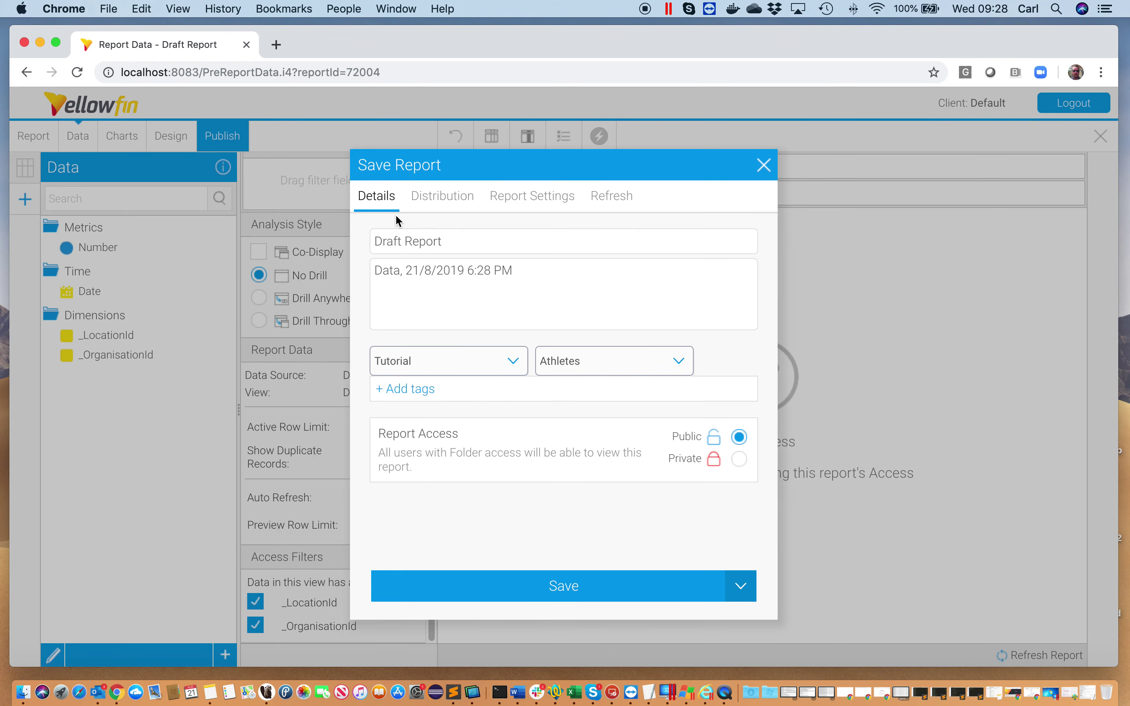
drag(451, 238, 353, 243)
text(Test@)
click(658, 371)
click(607, 438)
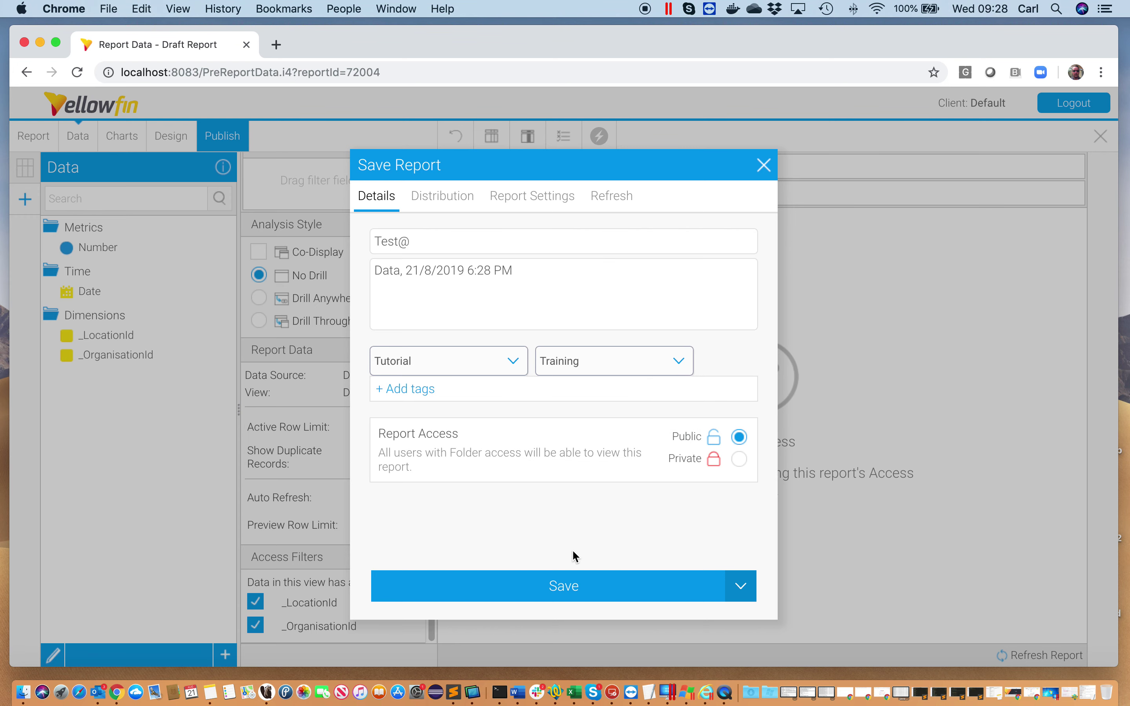
click(572, 587)
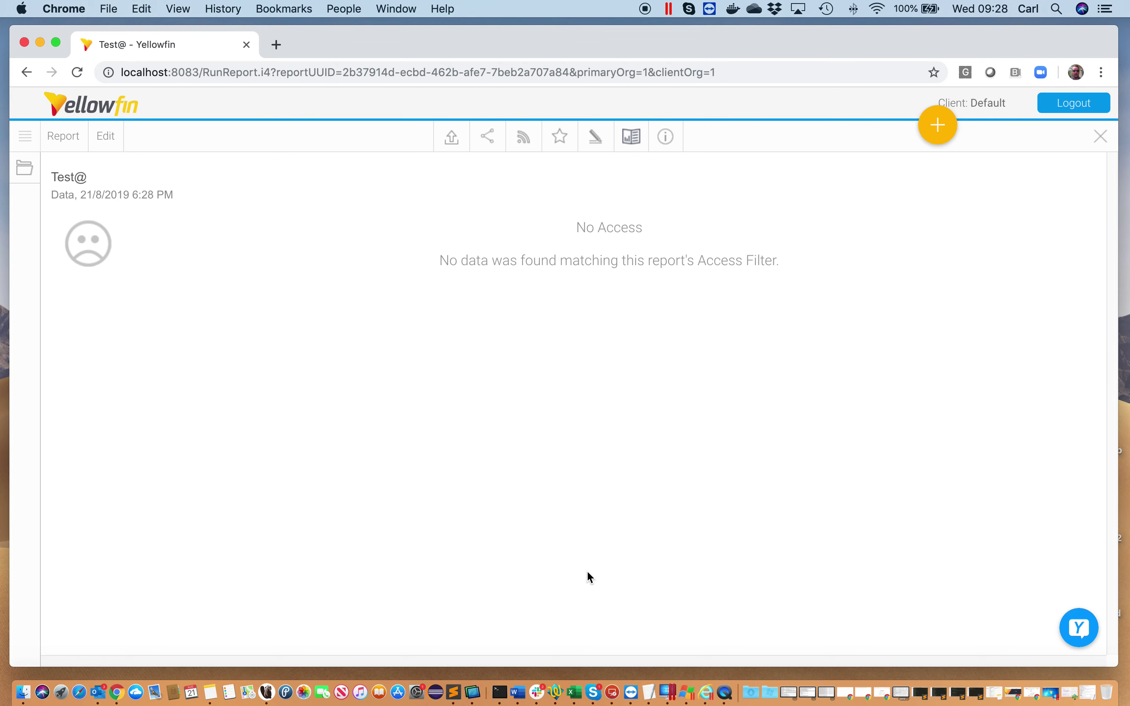
Sign the administrator out and log in as the Test SSO user
click(1068, 111)
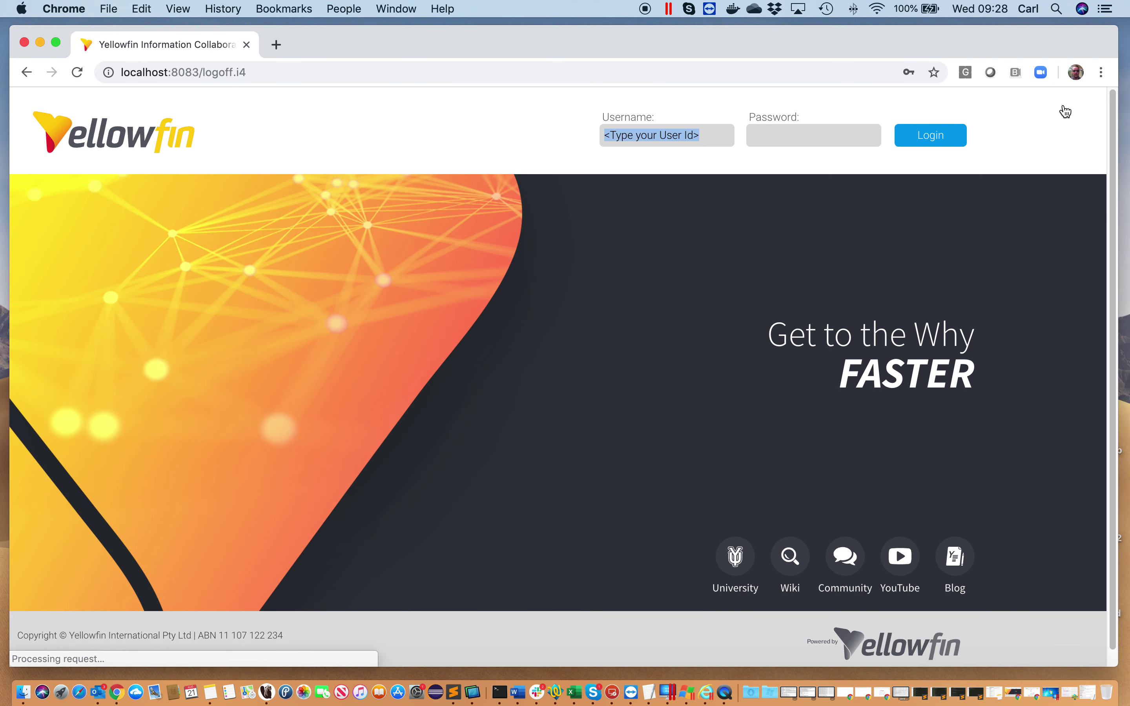
click(678, 135)
text(rad)
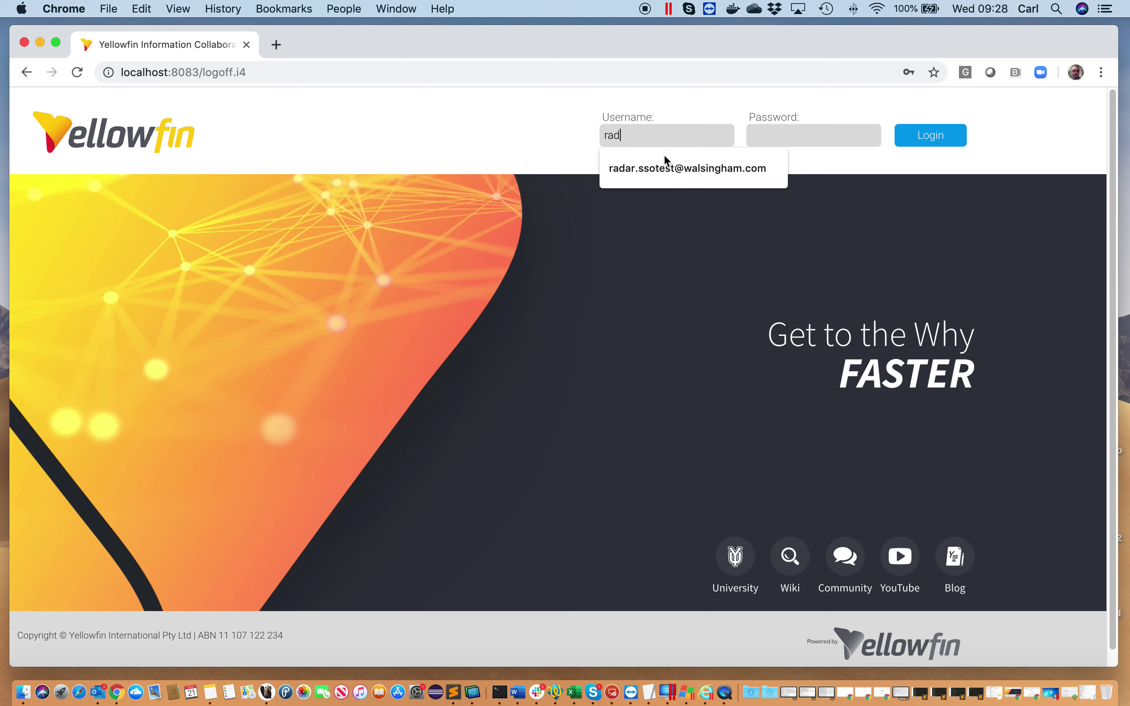
click(666, 167)
click(768, 134)
text(****)
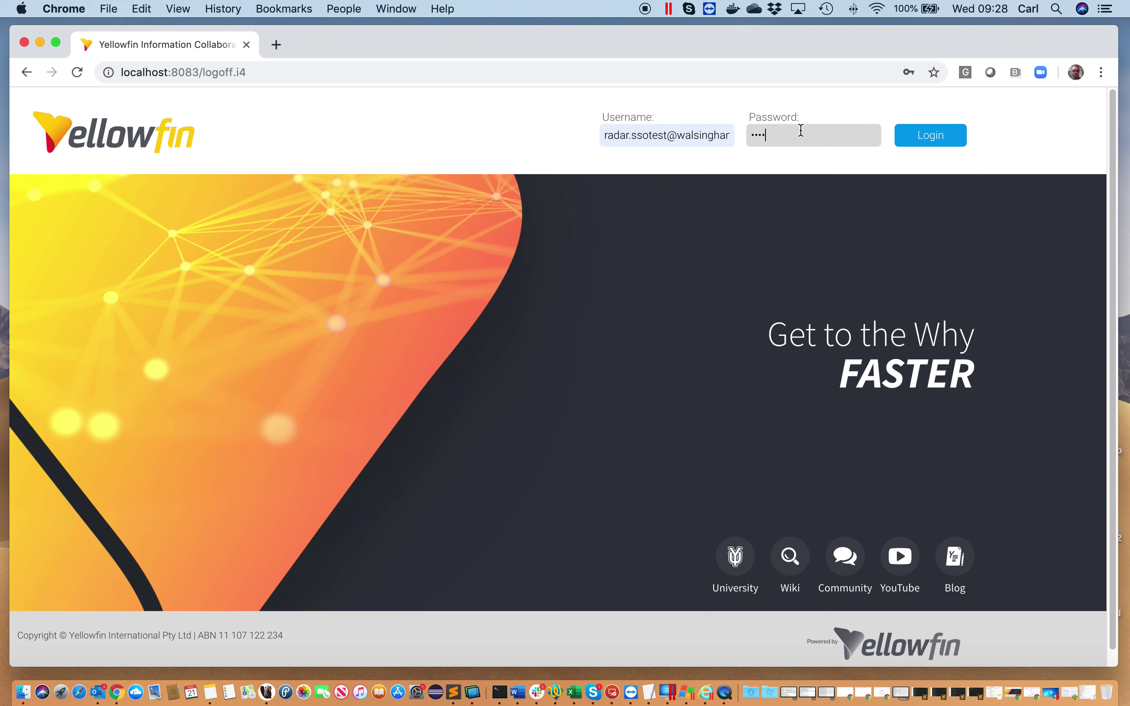
click(900, 135)
click(527, 345)
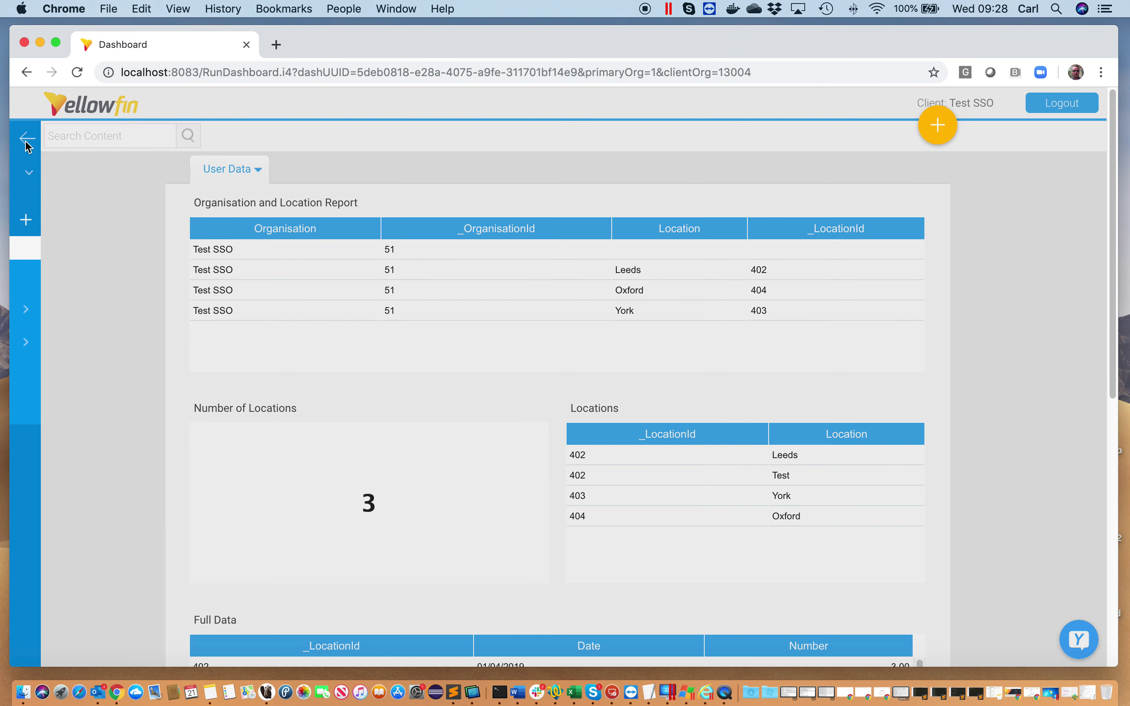
Search the saved reports for 'test' and open Test@
click(25, 136)
click(49, 308)
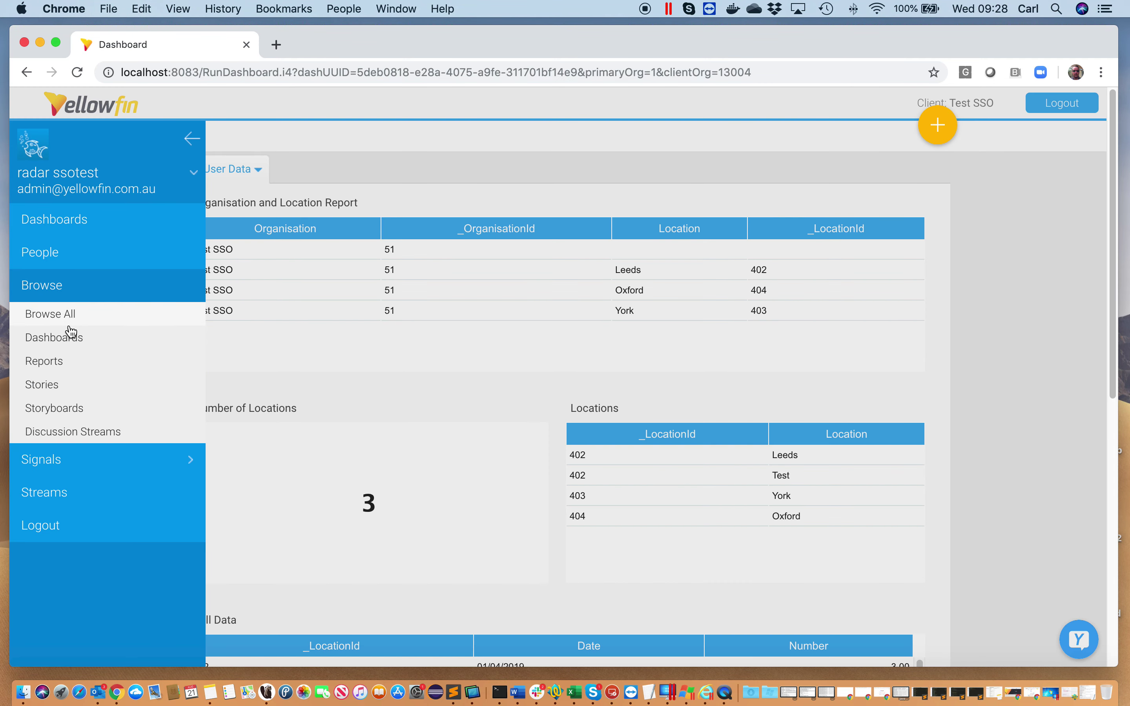
click(65, 360)
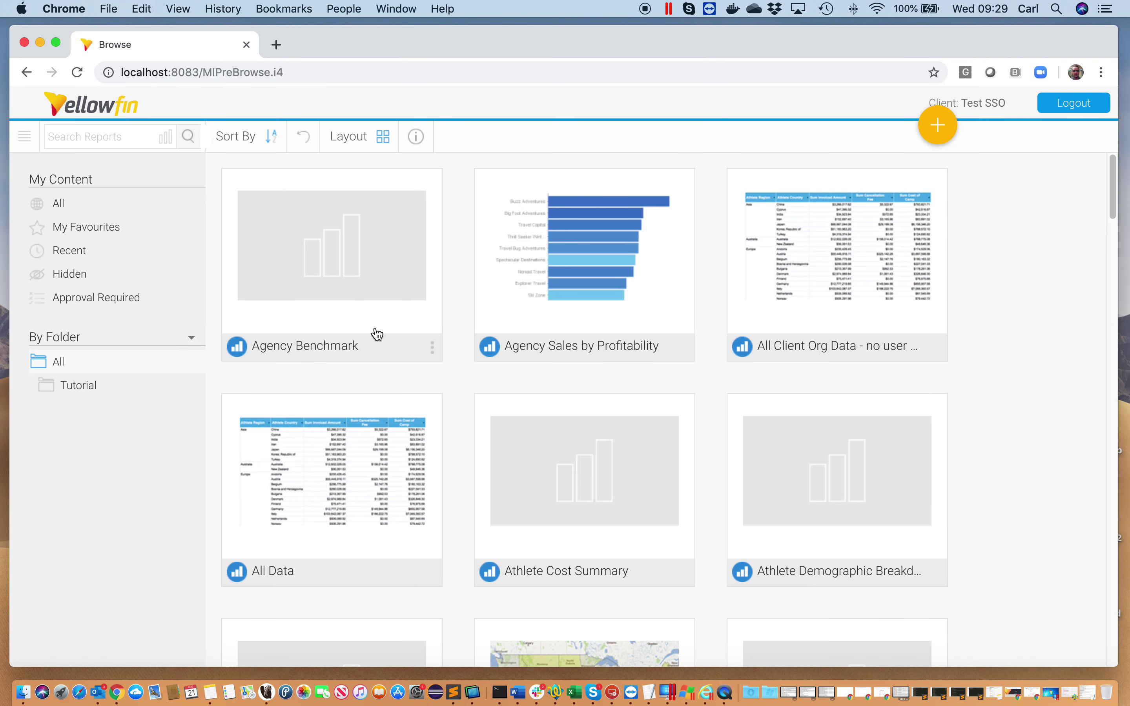
click(77, 135)
text(test)
click(189, 136)
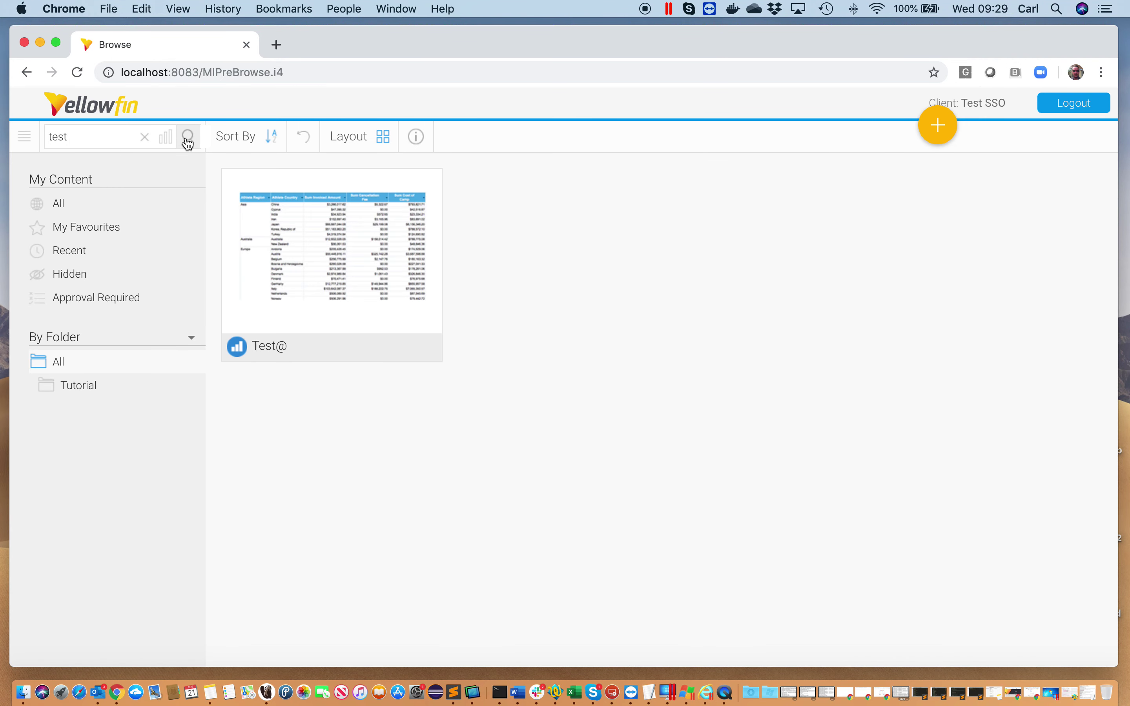
click(307, 254)
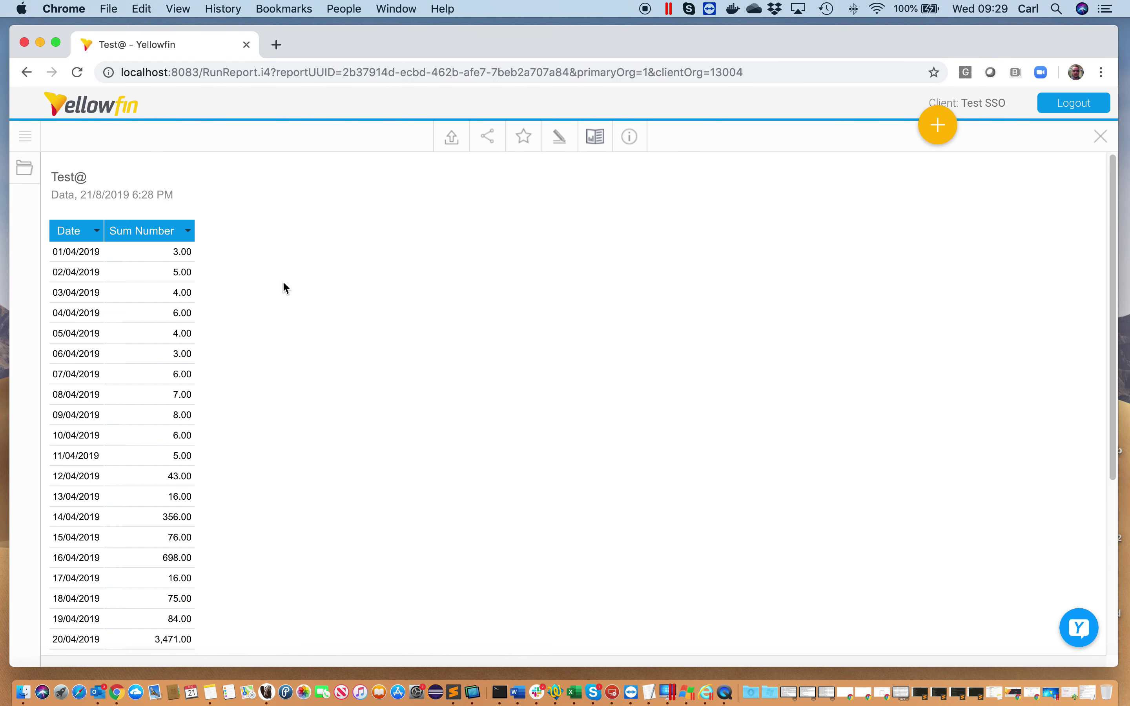
Scroll through Test@'s daily Sum Number rows, then sign the test user out
scroll(142, 267, down, 5)
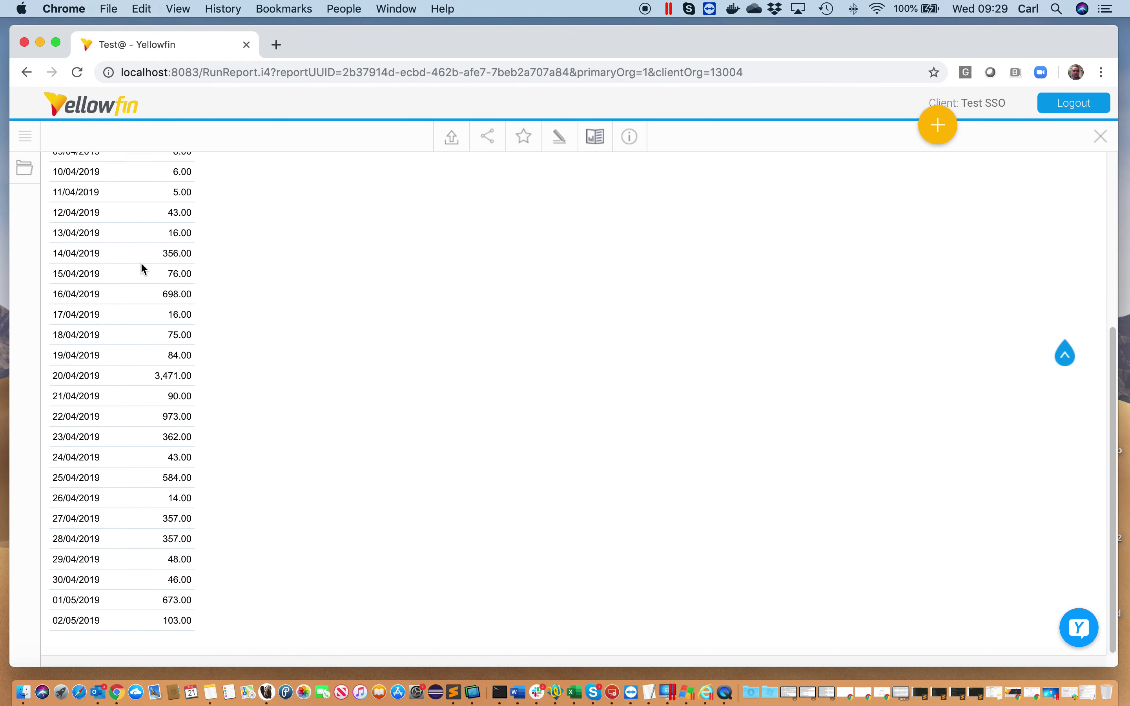
scroll(142, 264, up, 5)
scroll(142, 264, down, 5)
scroll(142, 263, up, 5)
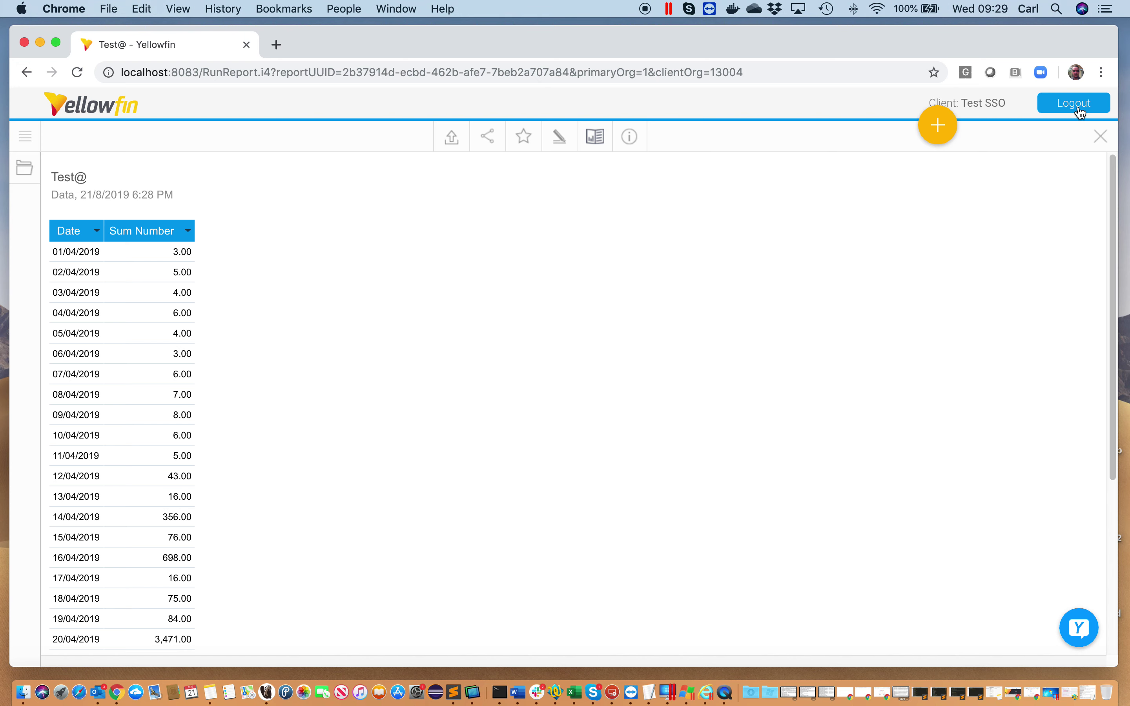
click(1073, 103)
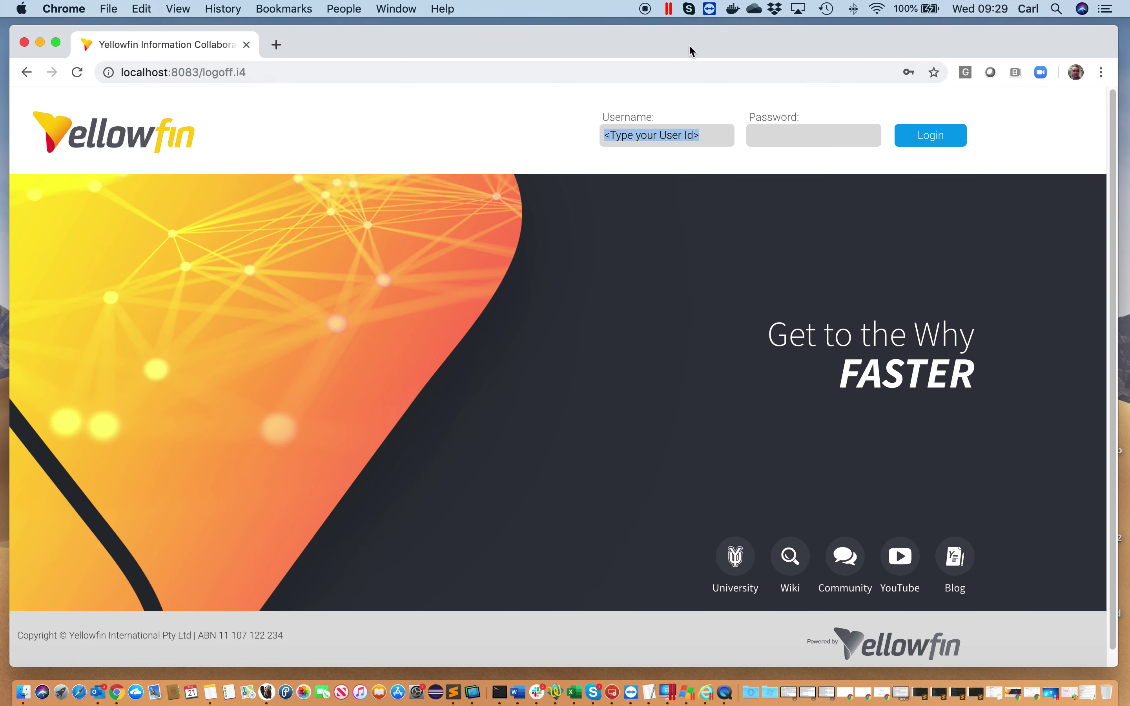